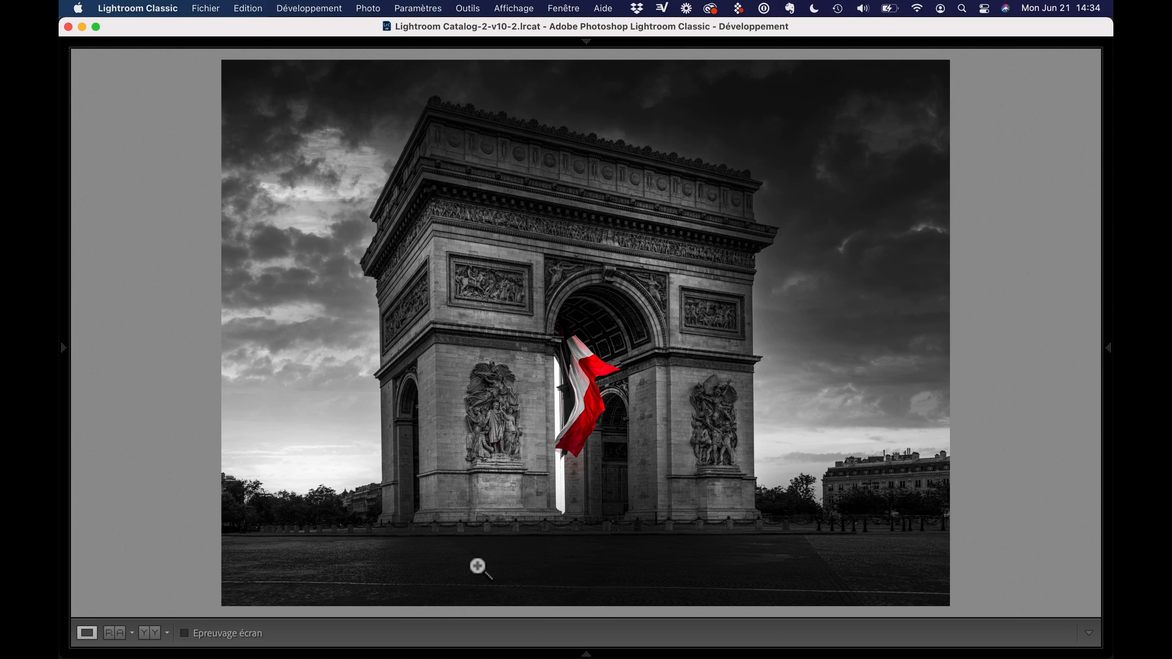
Bring back the panels and filmstrip, and open the unedited Fuji100S-13.RAF photo with its file info overlaid
key(shift+Tab)
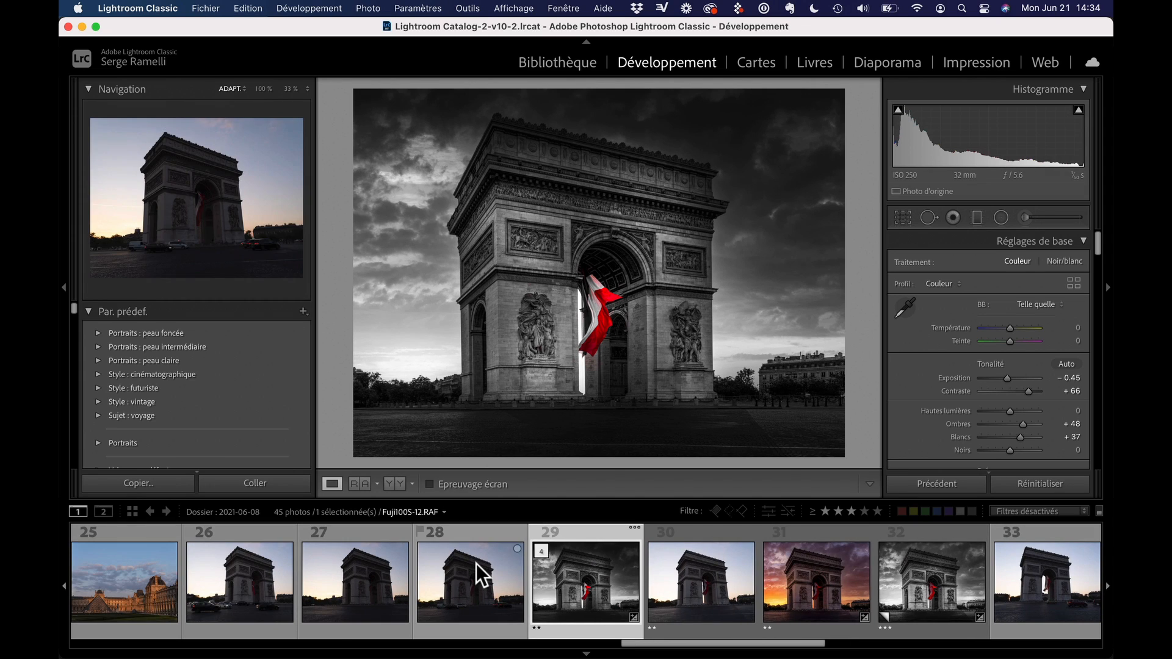
click(709, 547)
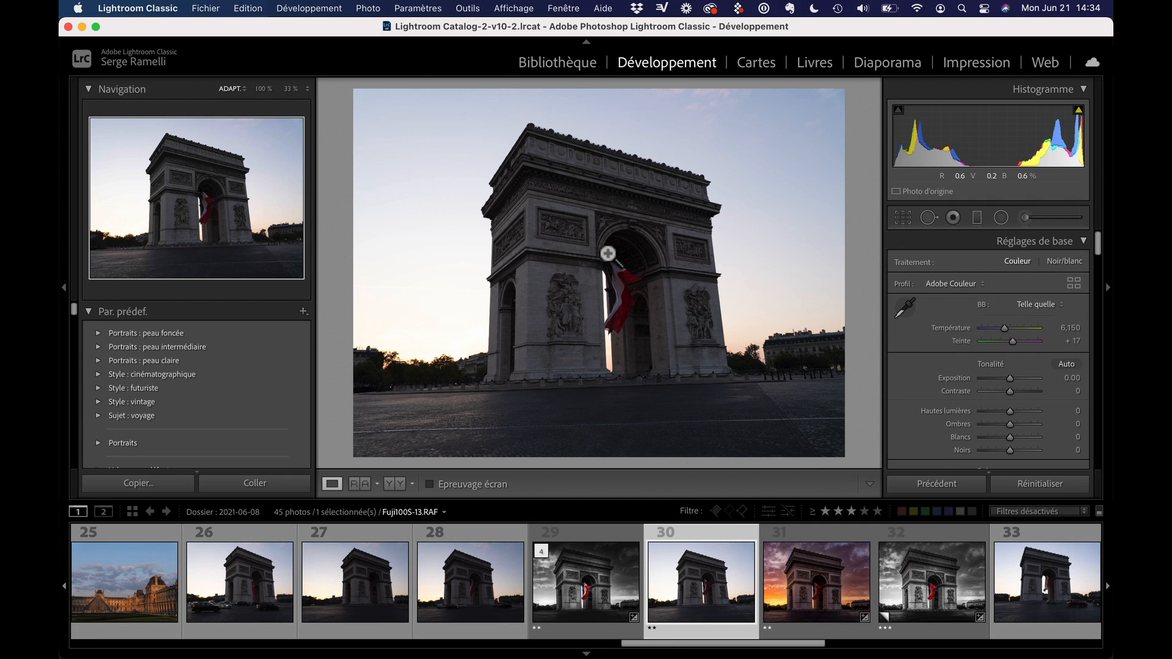
key(i)
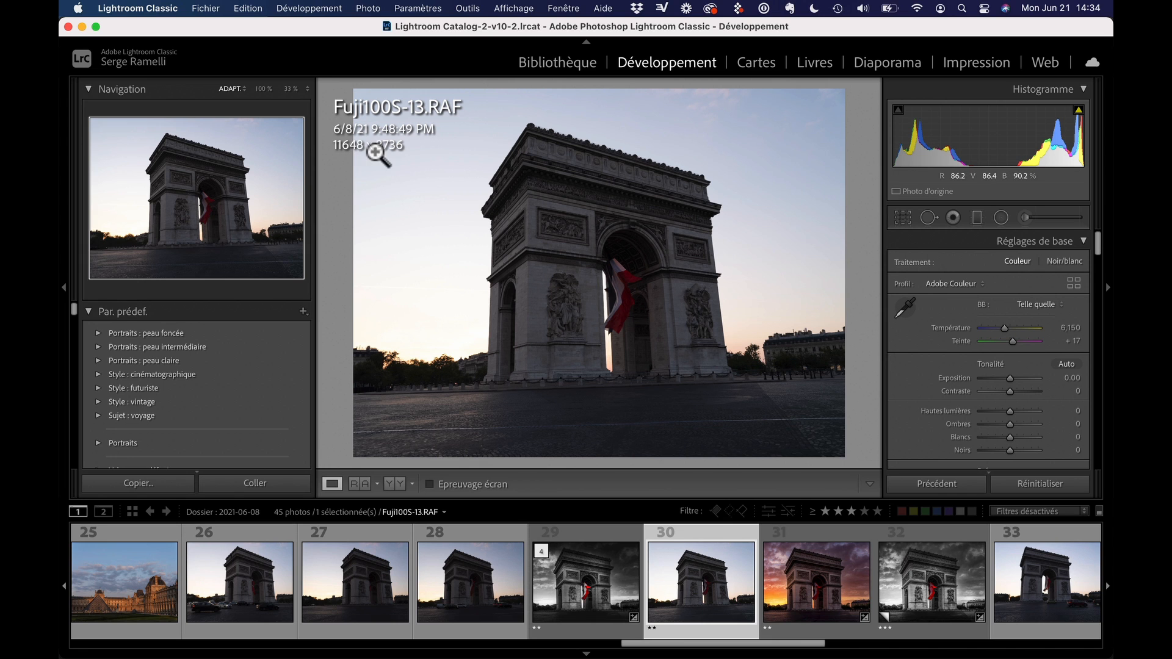
Zoom the photo to 100% to examine the detail in the carved relief and the upper frieze of the arch
click(589, 210)
drag(476, 344, 652, 294)
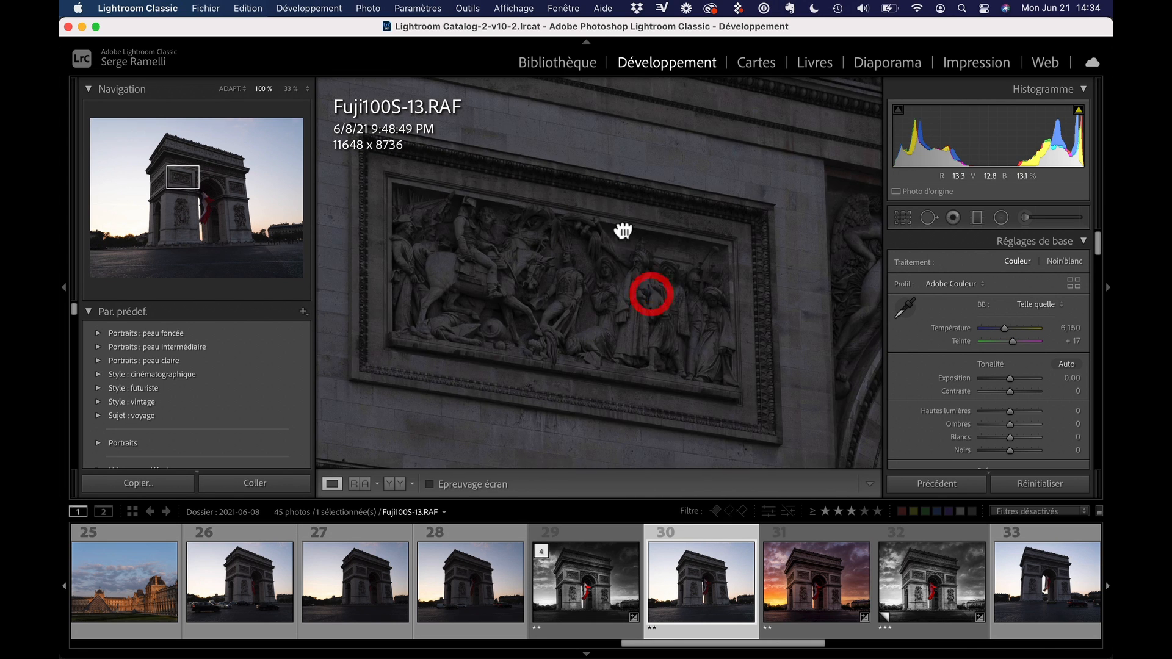
drag(622, 230, 576, 345)
drag(633, 248, 586, 356)
drag(674, 266, 654, 314)
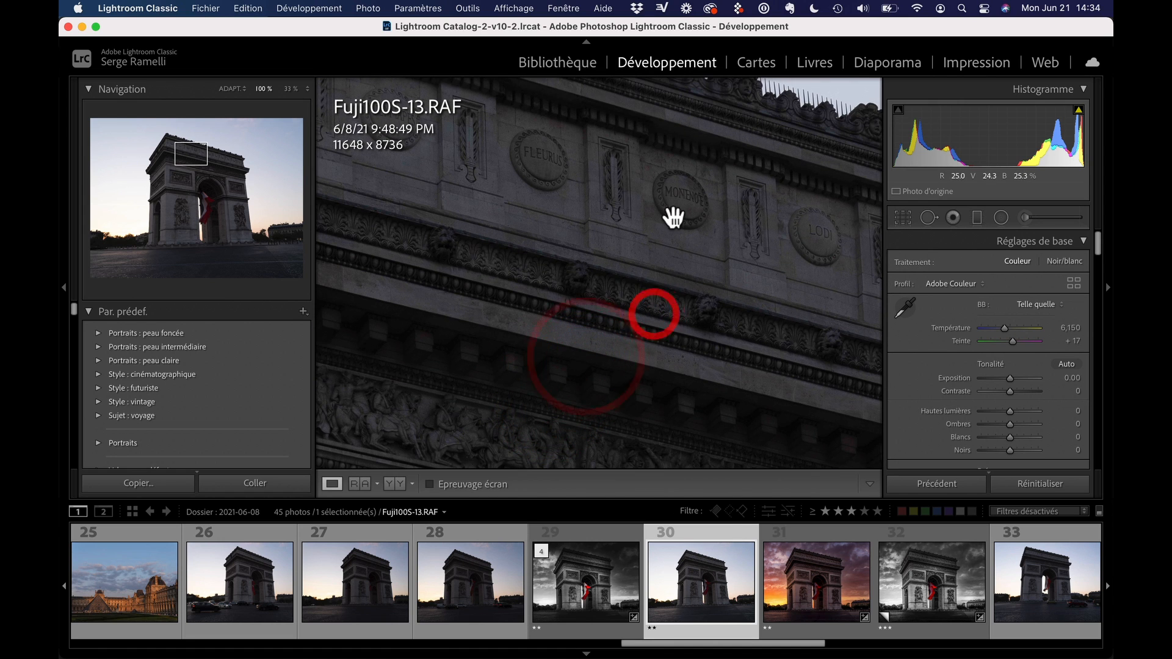
click(824, 241)
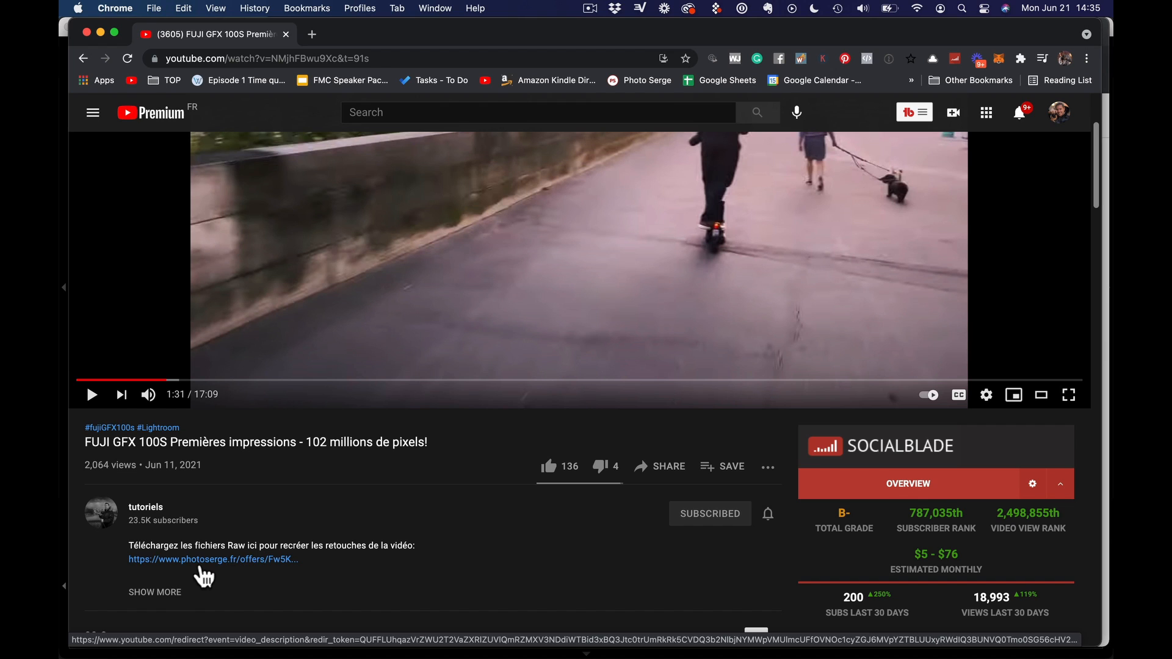
Follow the video description's raw files link, request the free download with an e-mail address and news opt-in, and create the account with name and password
click(200, 560)
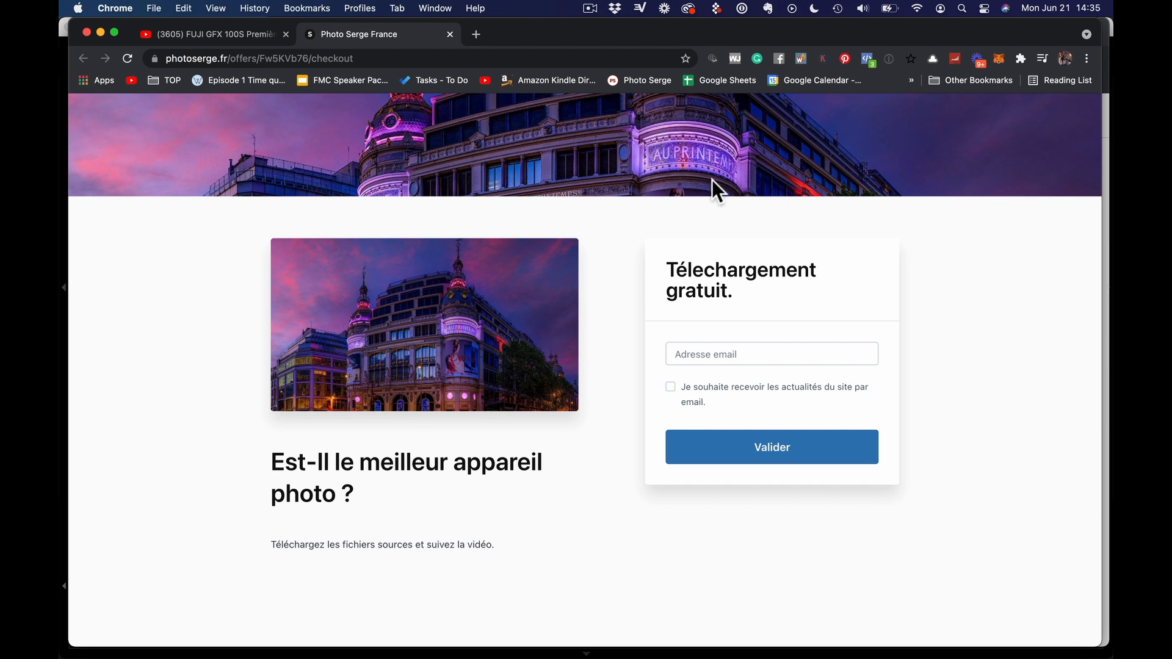
click(718, 358)
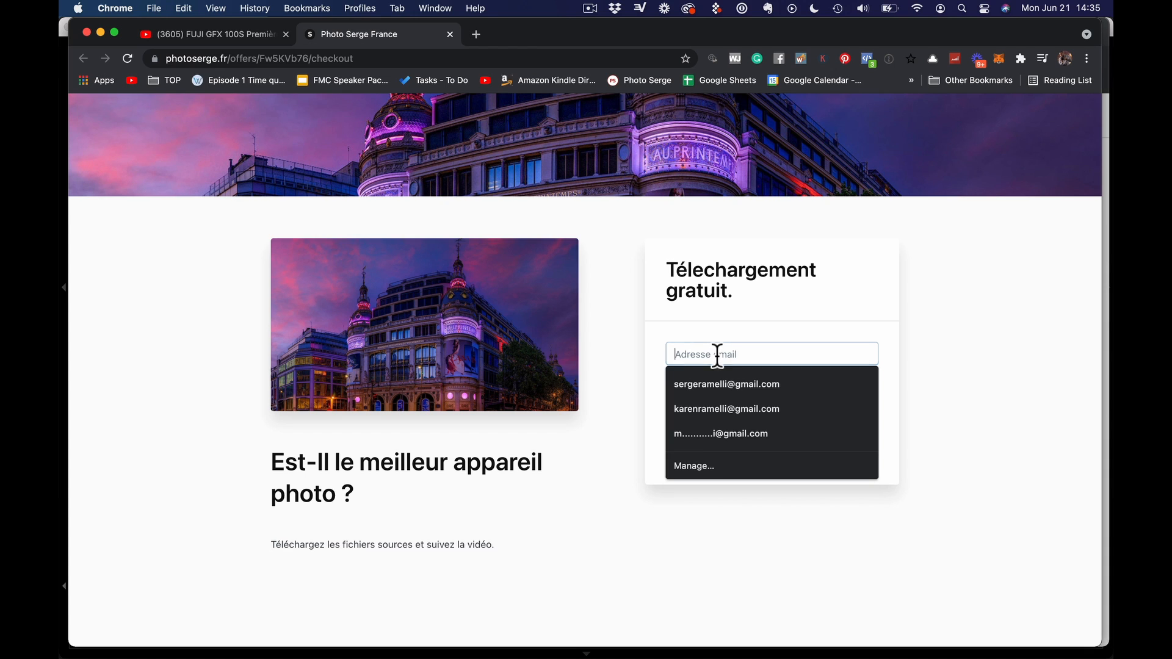
click(685, 403)
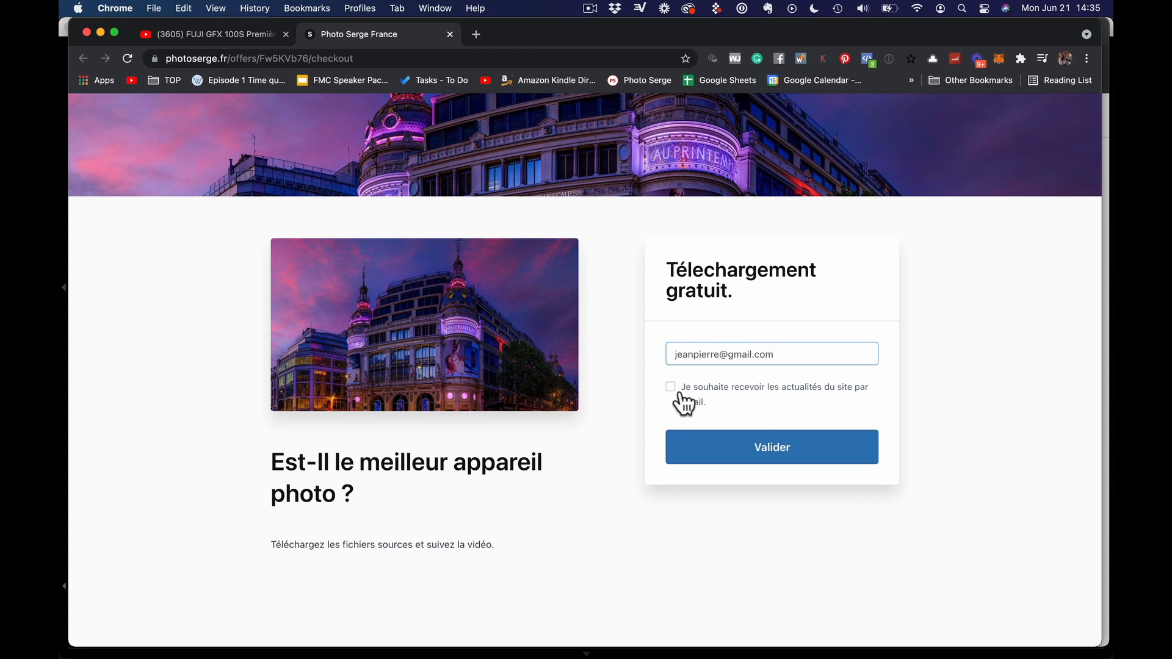
click(797, 391)
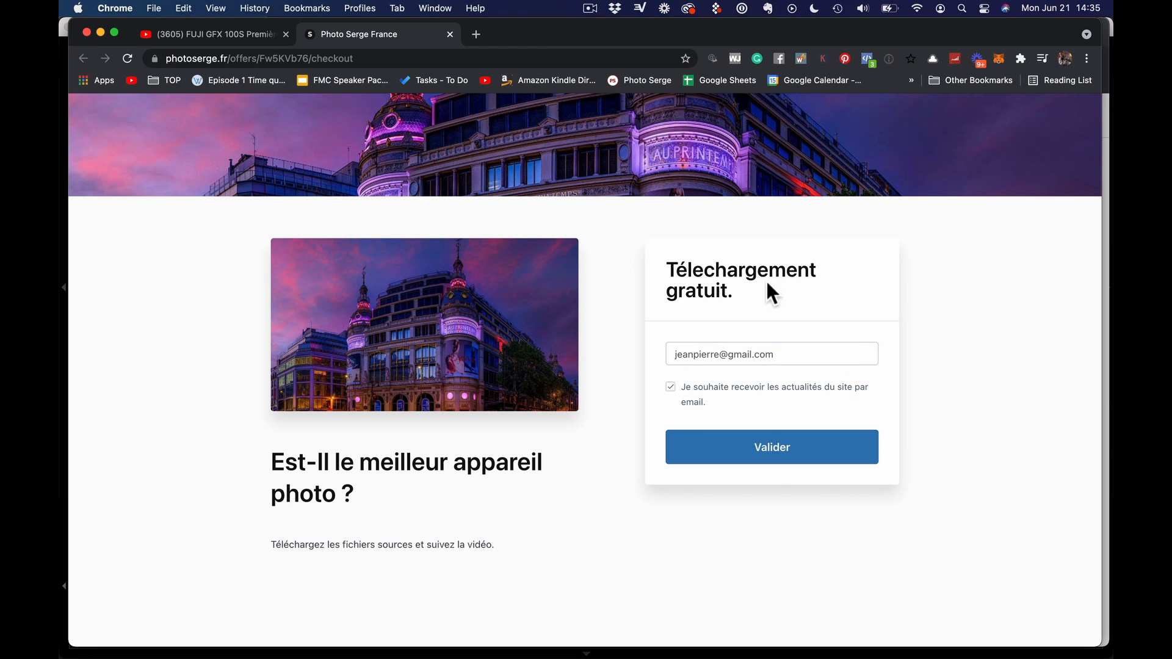
click(776, 447)
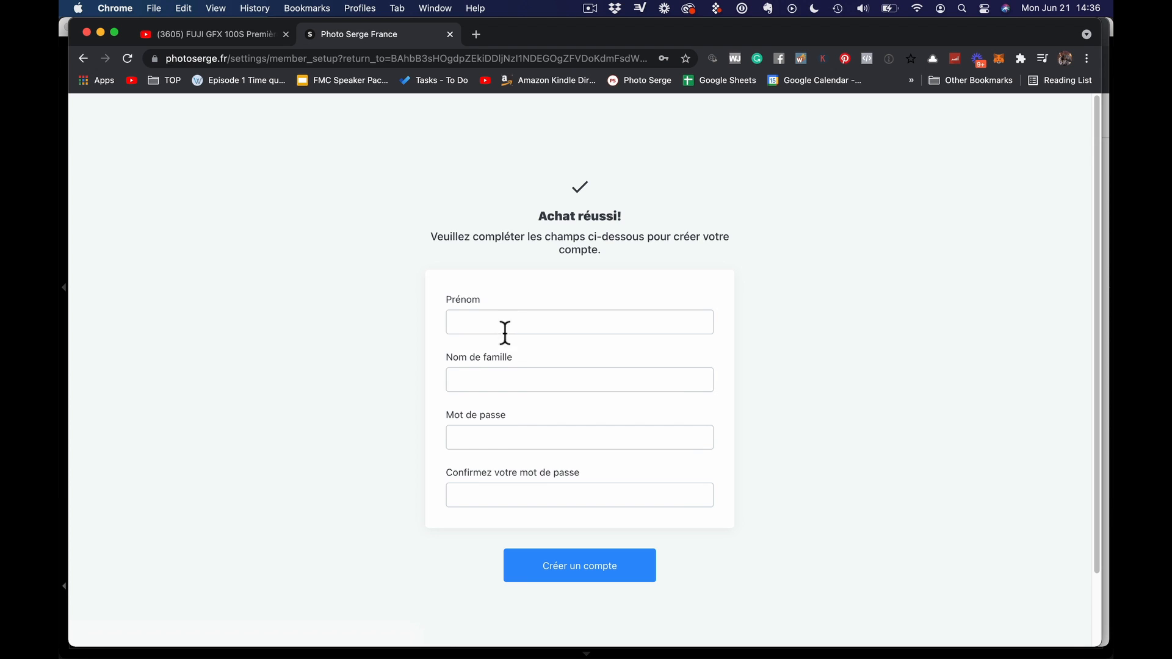
click(582, 572)
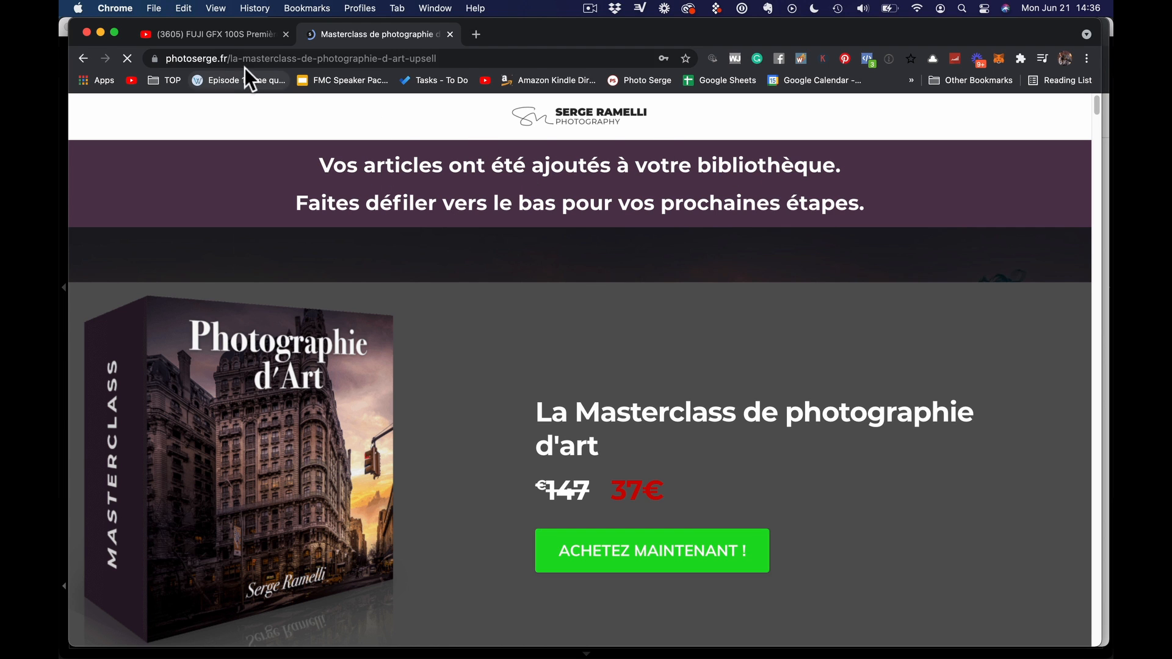
Go to the photoserge.fr home page and open the account's library of products
drag(230, 57, 553, 58)
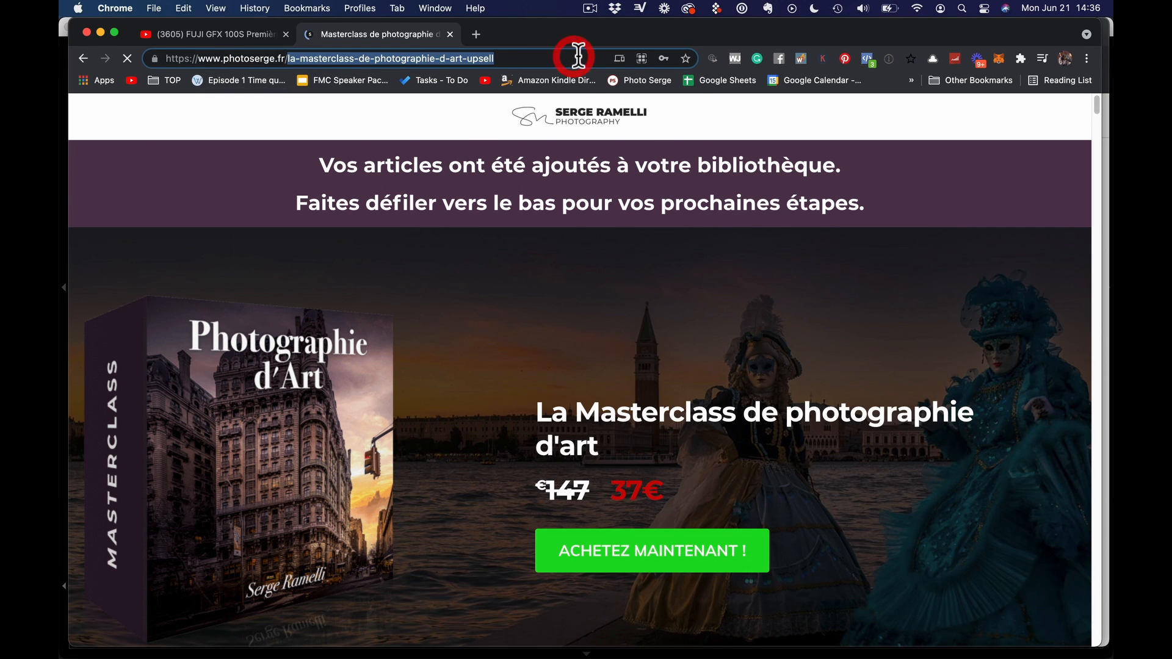
key(BackSpace)
key(Return)
click(1043, 126)
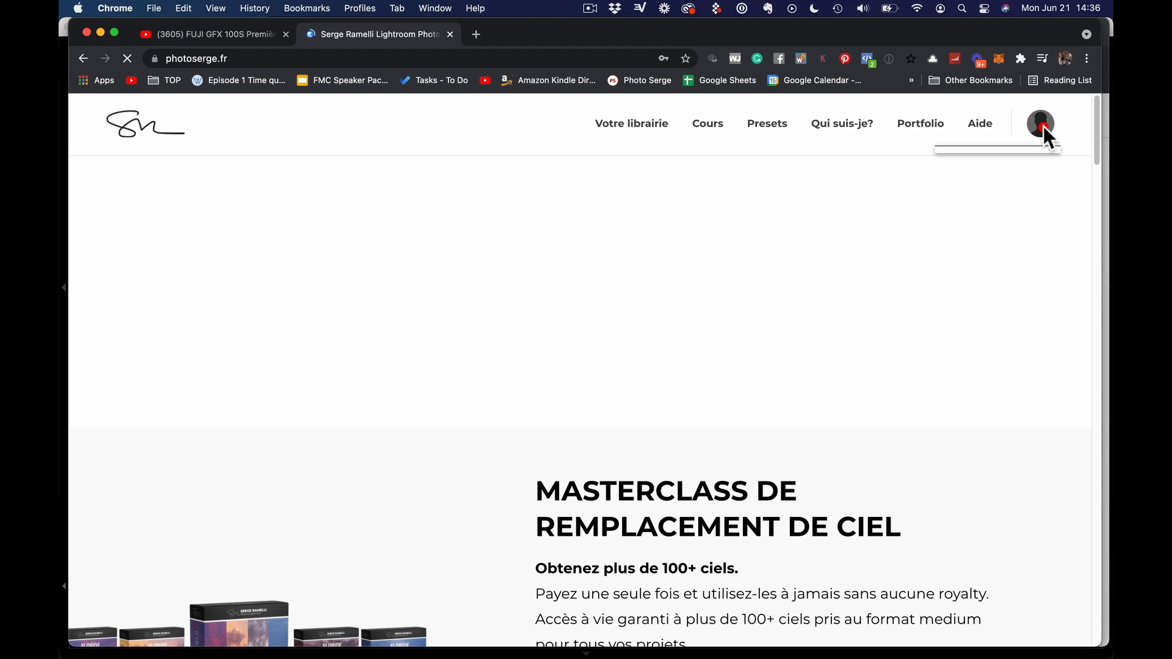
click(1009, 175)
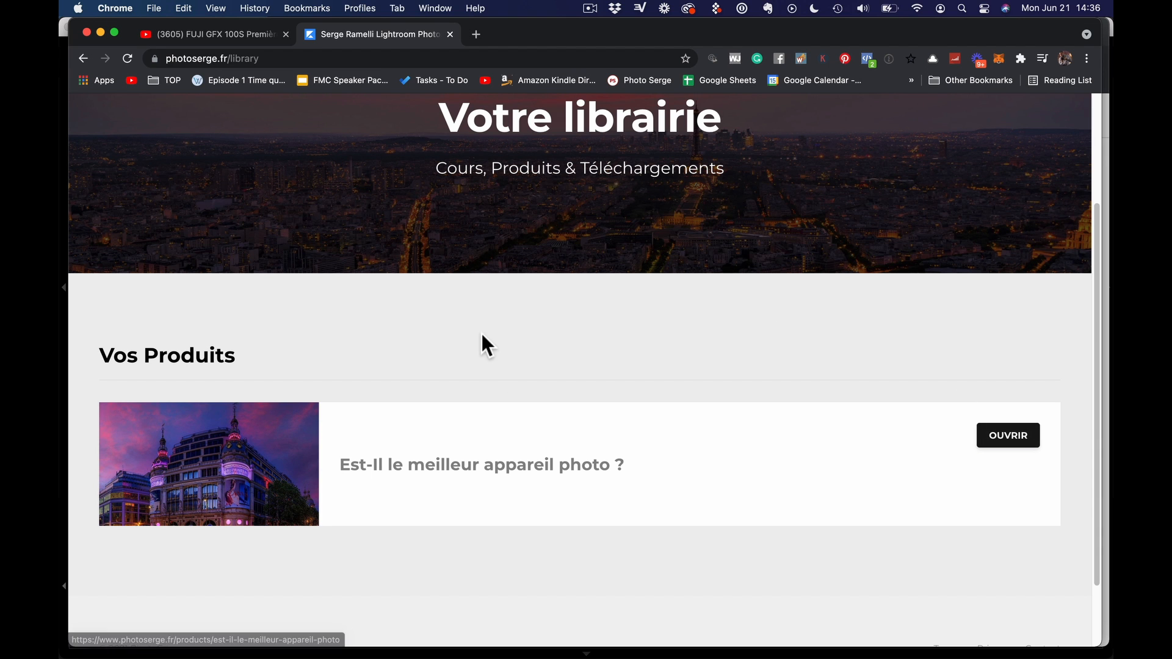
Switch back to Lightroom Classic, remove the file info overlay, and hide the navigator and presets panel
key(super+Tab)
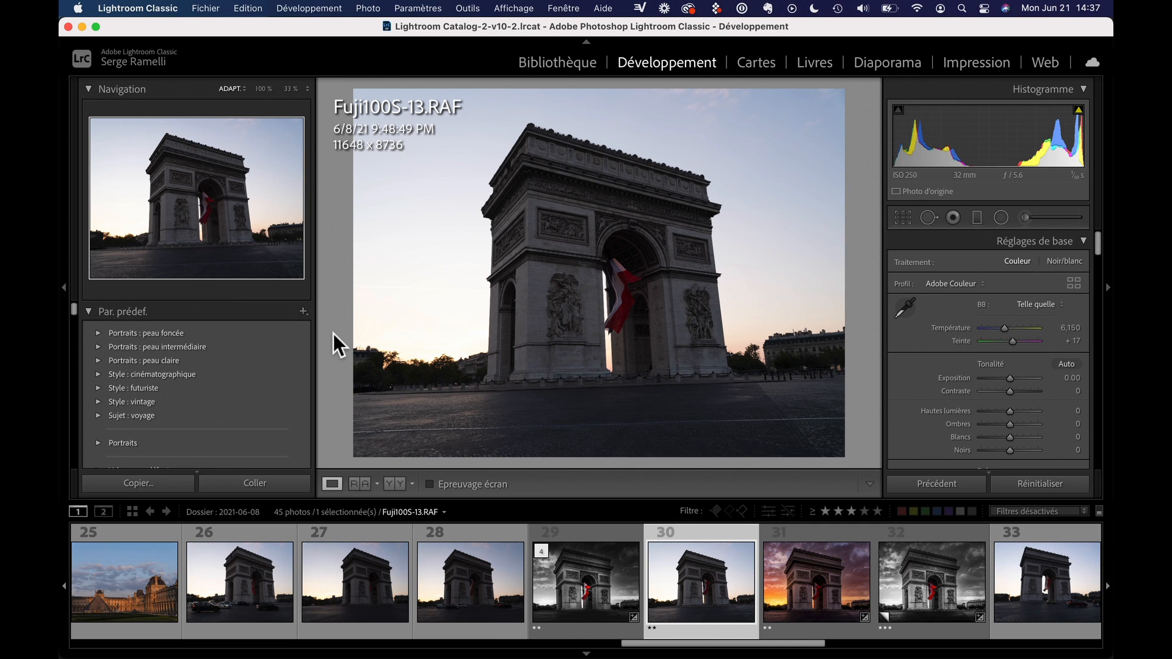
key(i)
key(i)
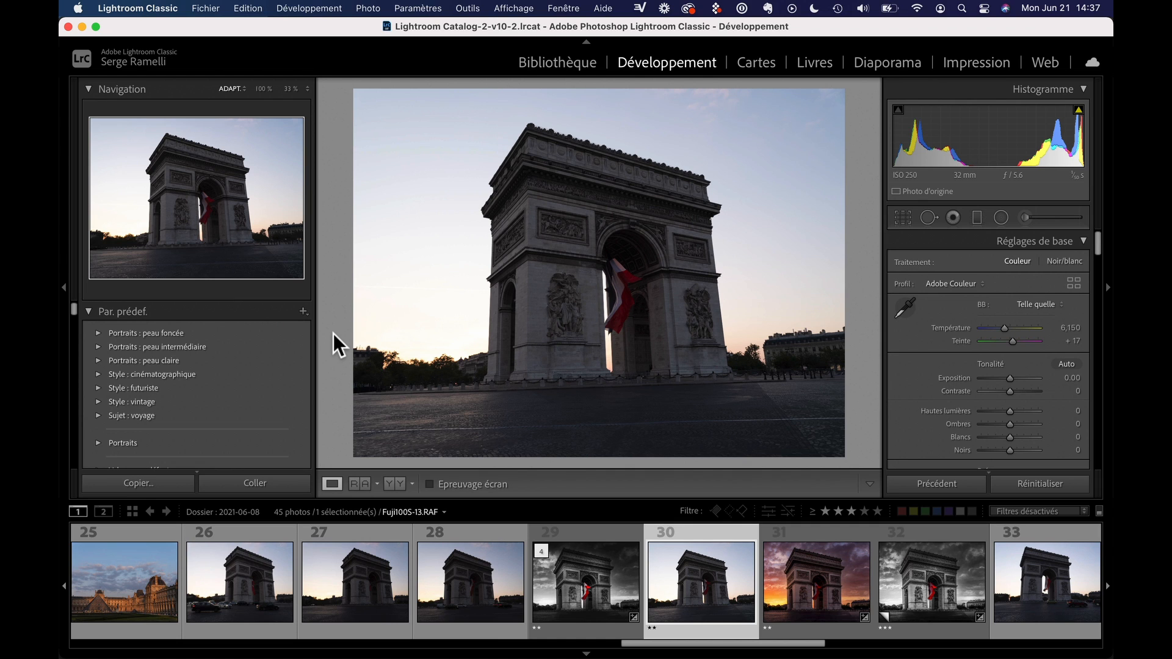
click(64, 287)
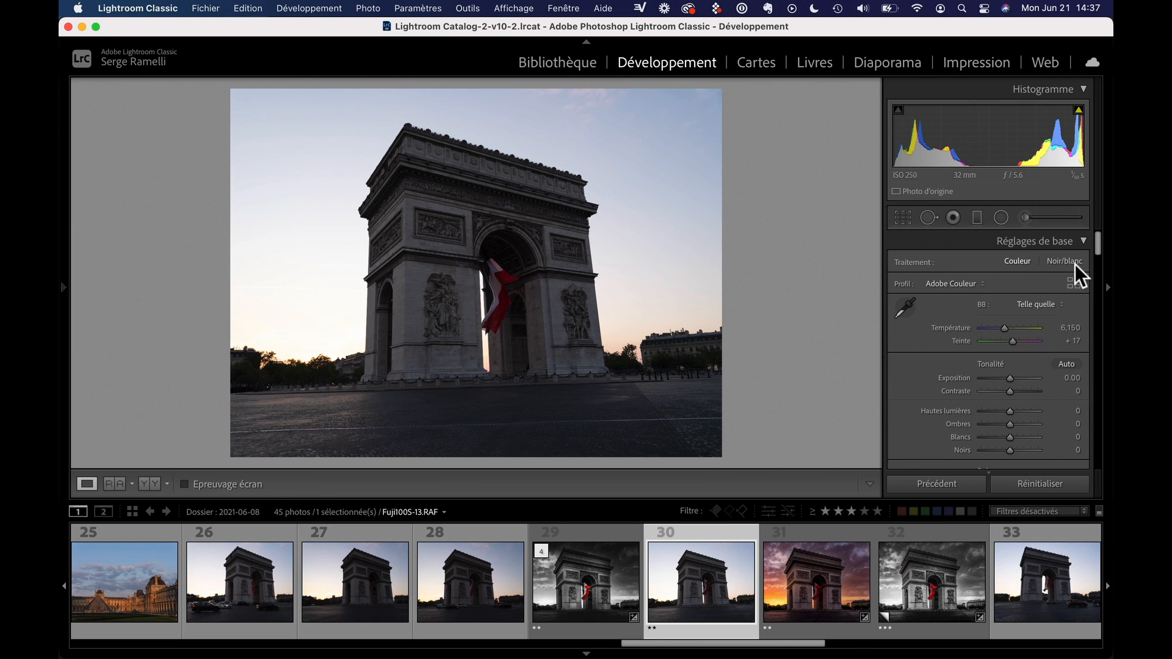
Set the photo's Highlights (Hautes lumières) to −45 and Shadows (Ombres) to +54
click(1098, 242)
drag(1100, 239, 1098, 241)
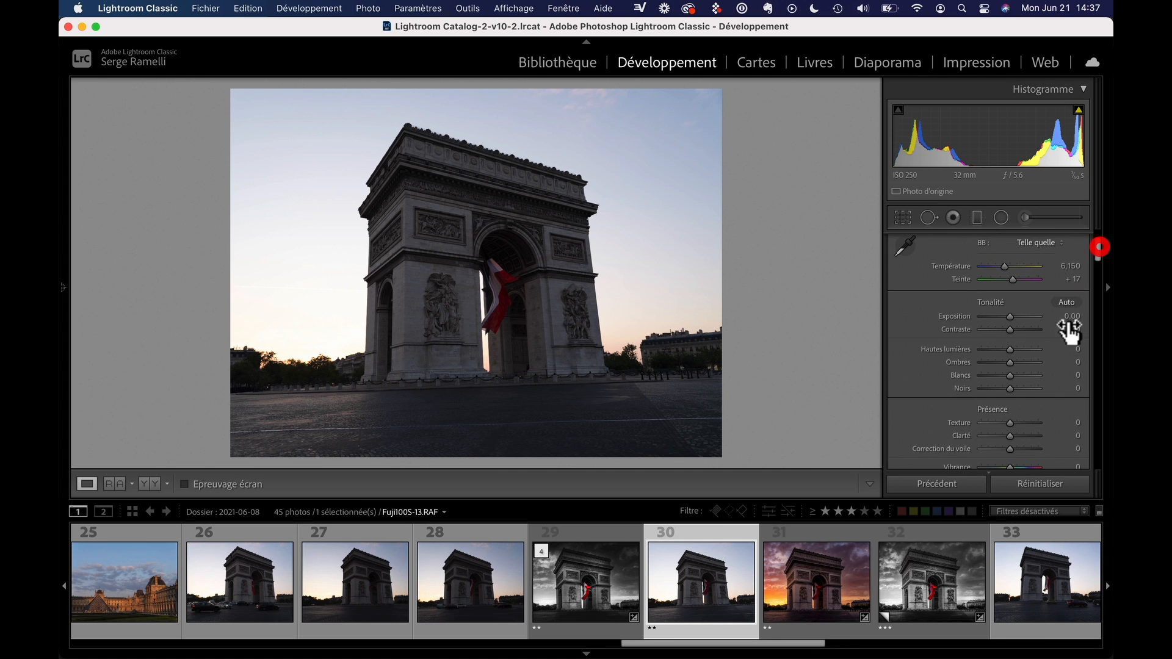
mouse_move(1013, 364)
mouse_down()
mouse_move(1028, 361)
mouse_move(998, 353)
mouse_up()
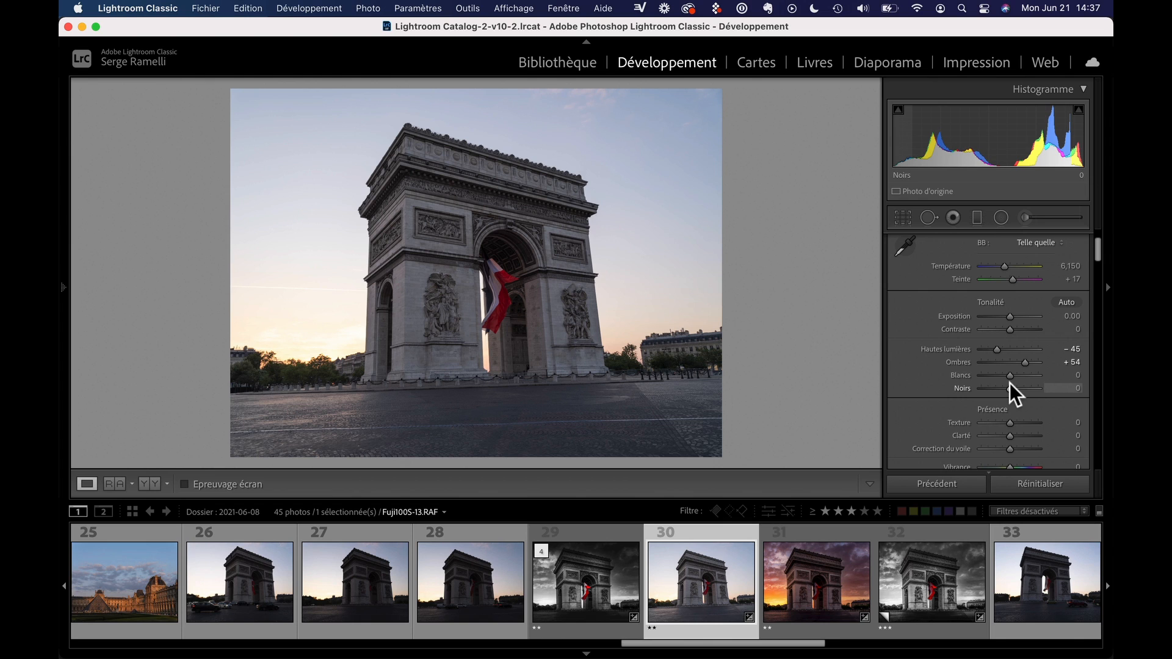
Using the clipping preview, set the Blacks (Noirs) to −36 and the Whites (Blancs) to +1
key(alt)
drag(1010, 390, 997, 392)
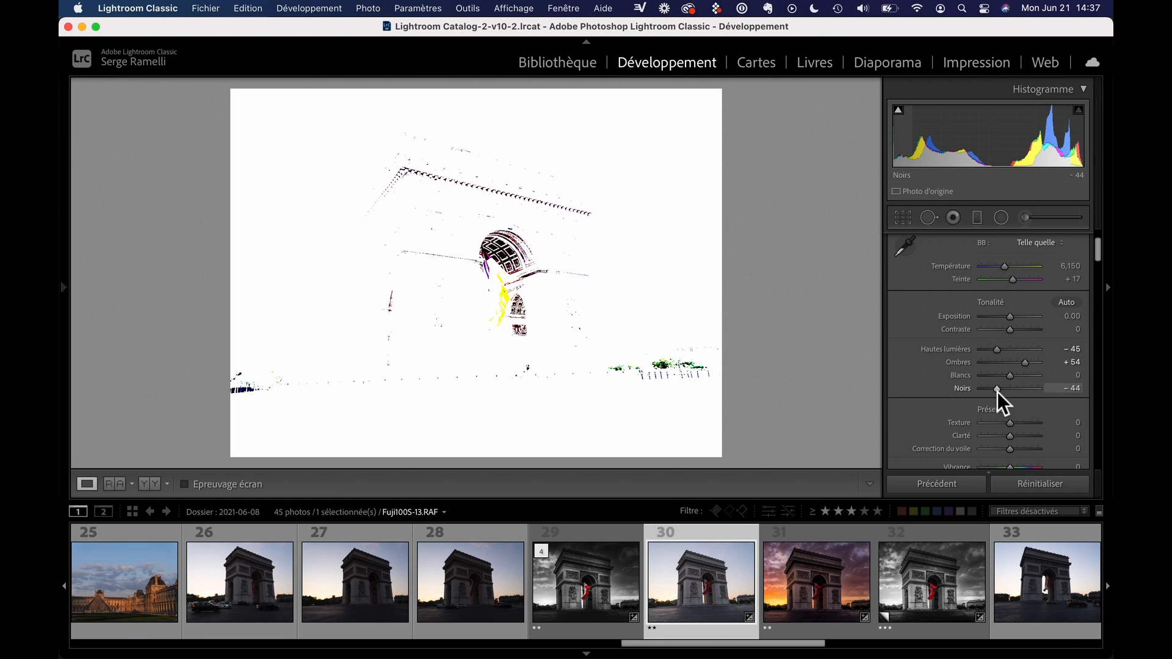
drag(998, 391, 998, 392)
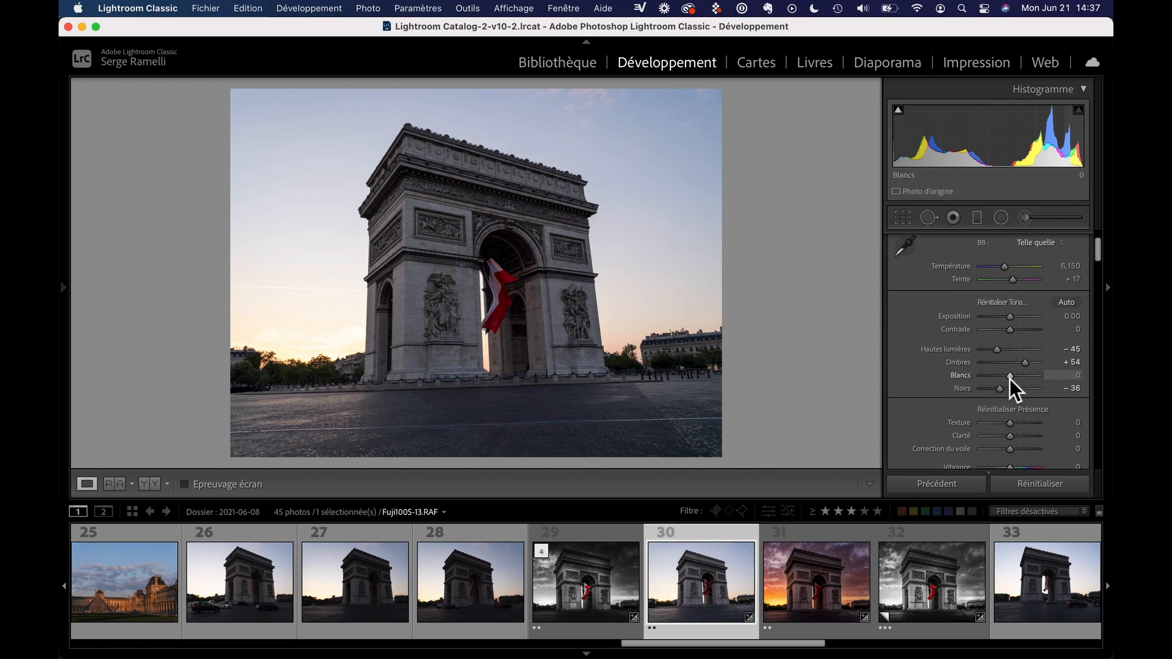
drag(1011, 376, 1017, 375)
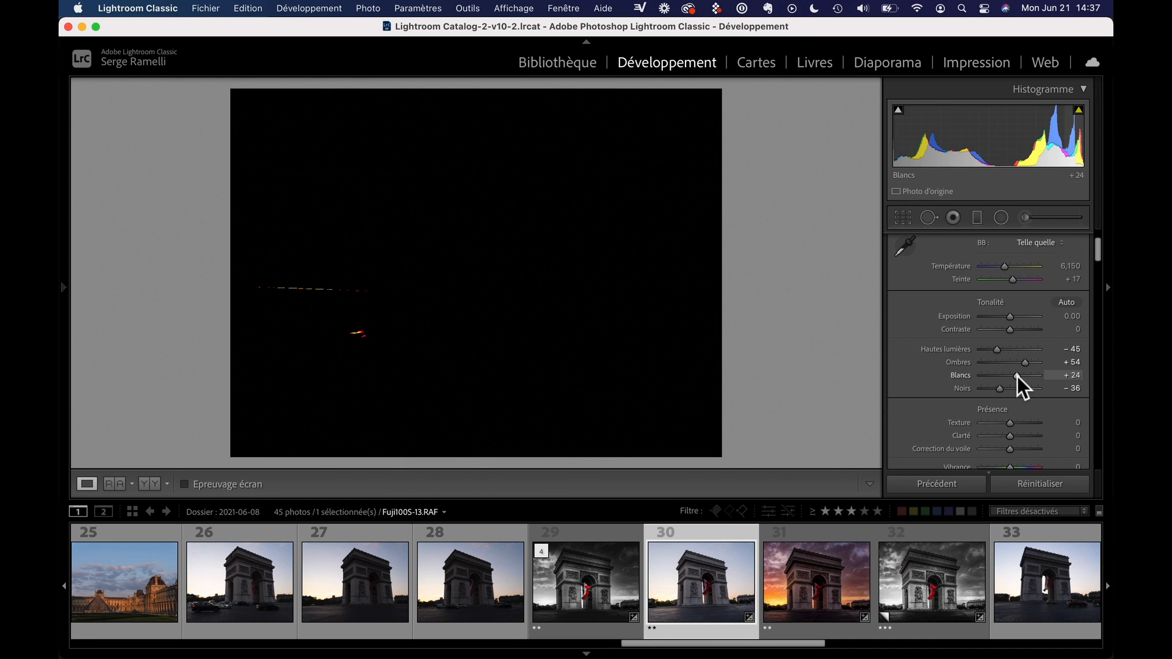
drag(1017, 376, 1010, 377)
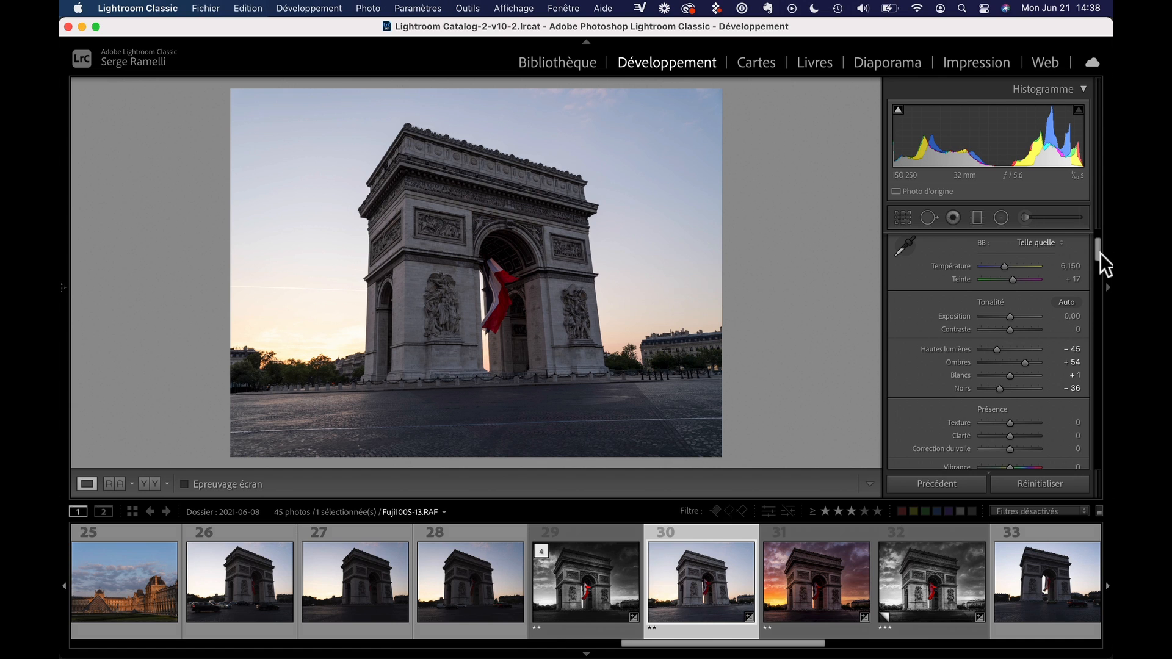
Apply the Auto Upright perspective correction and send Fuji100S-13.RAF to Adobe Photoshop 2021 for editing
drag(1097, 253, 1086, 412)
click(991, 357)
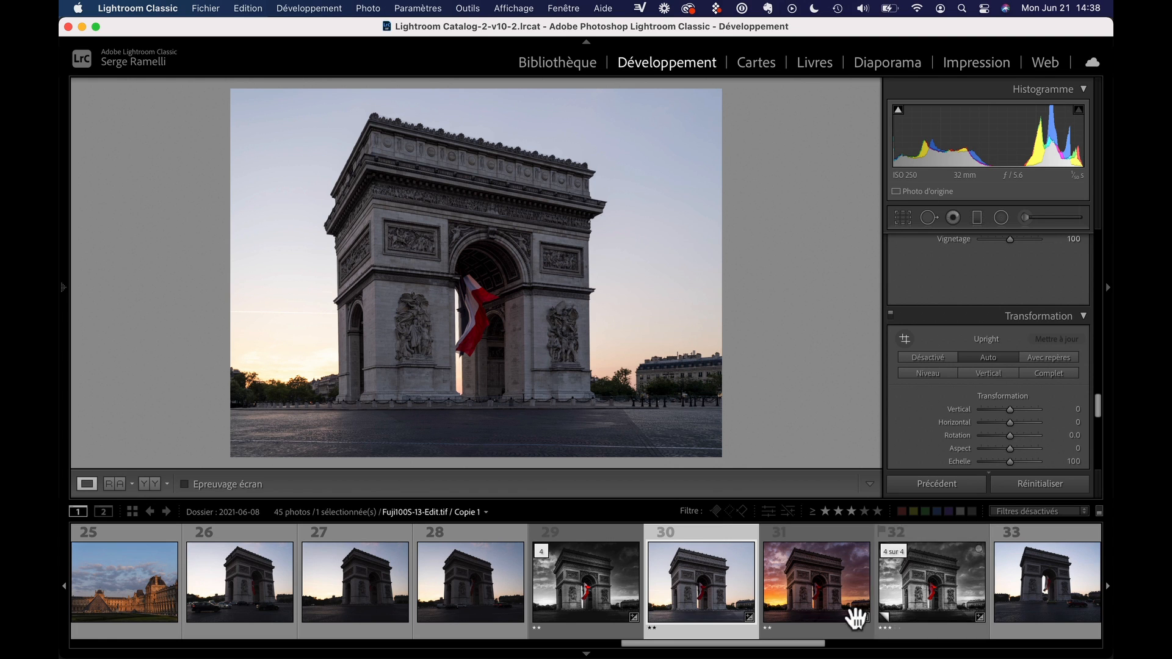
right_click(705, 531)
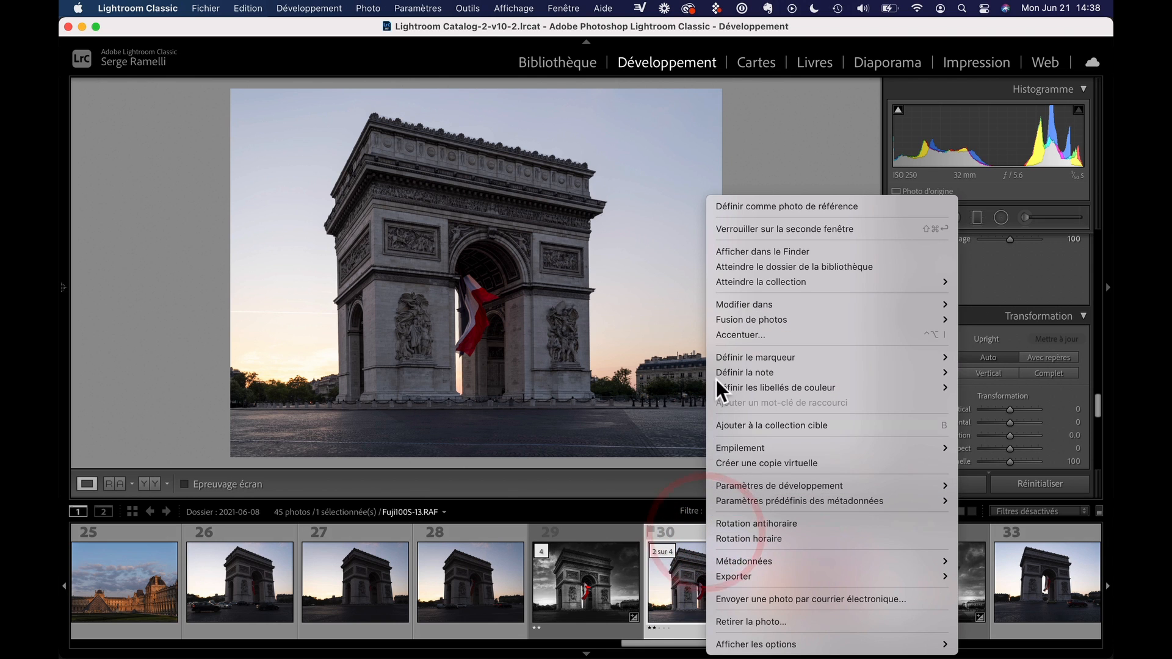
mouse_move(743, 303)
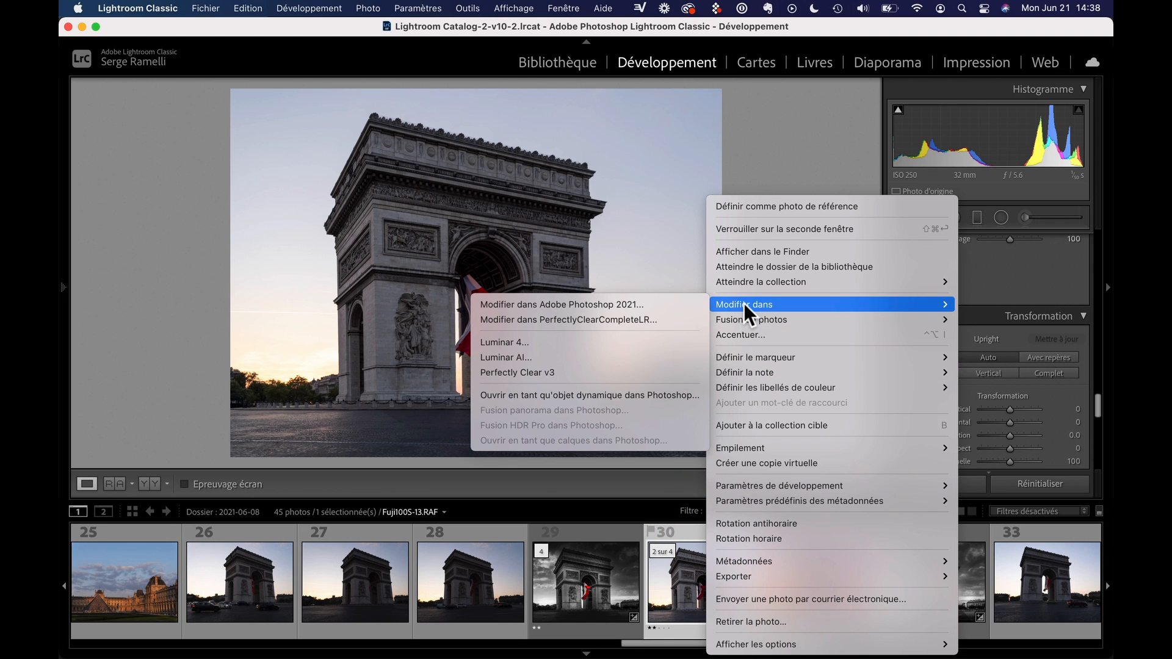
click(598, 305)
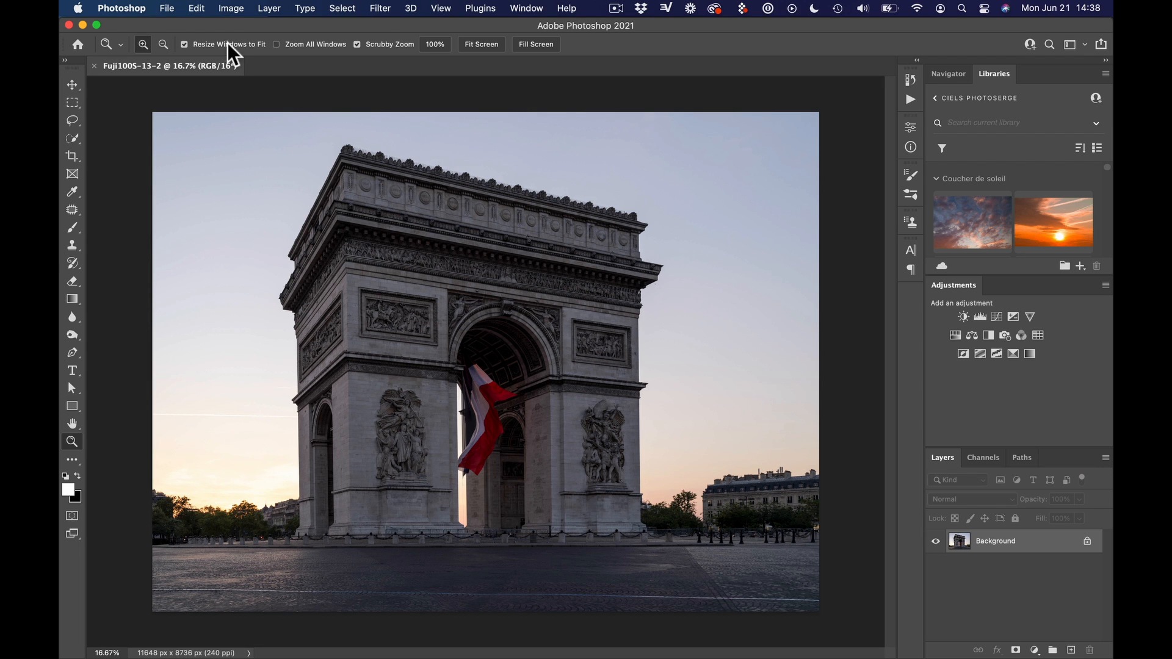
Start Sky Replacement on the photo and open the sky presets to browse the Florida Skies group
click(196, 9)
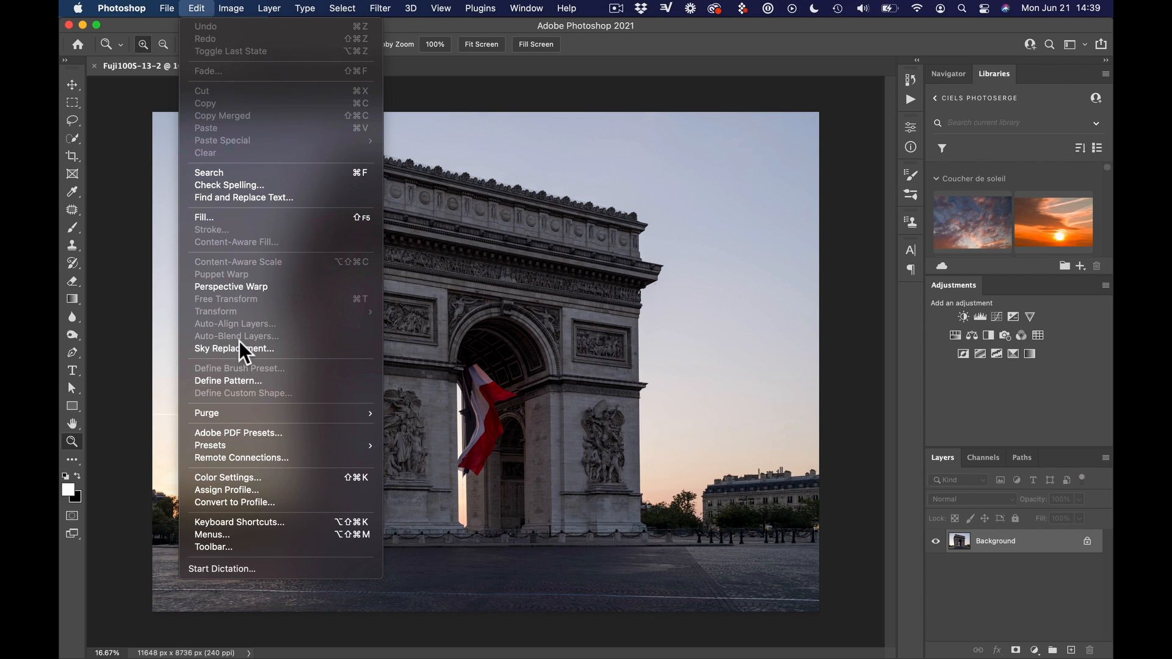
click(244, 349)
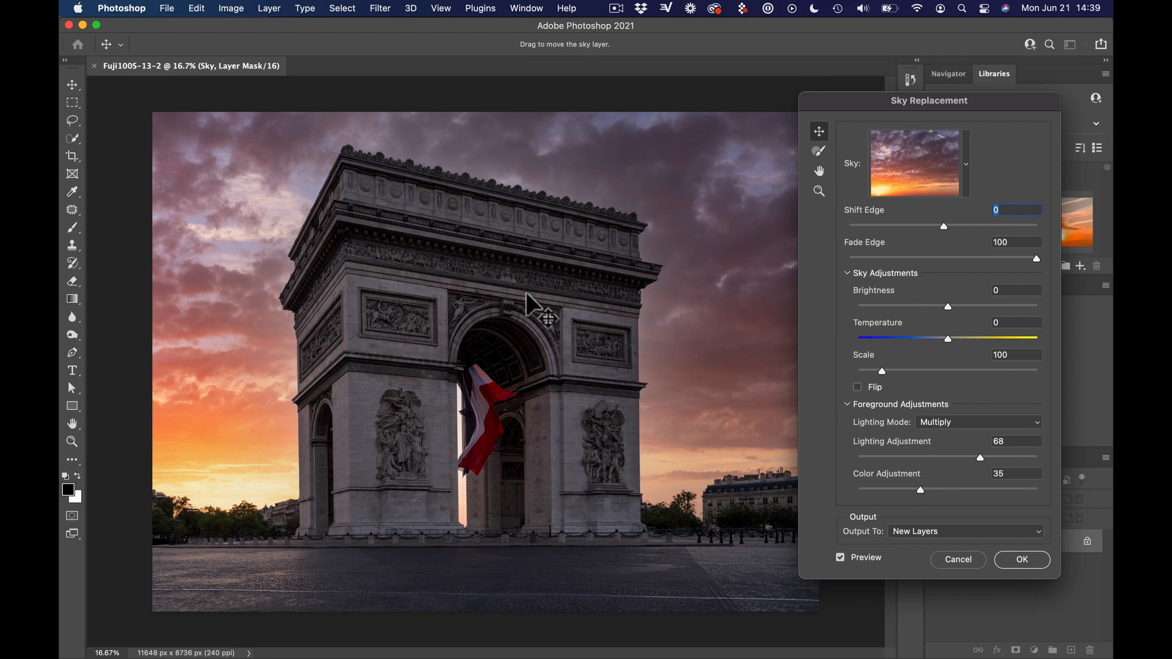
click(909, 172)
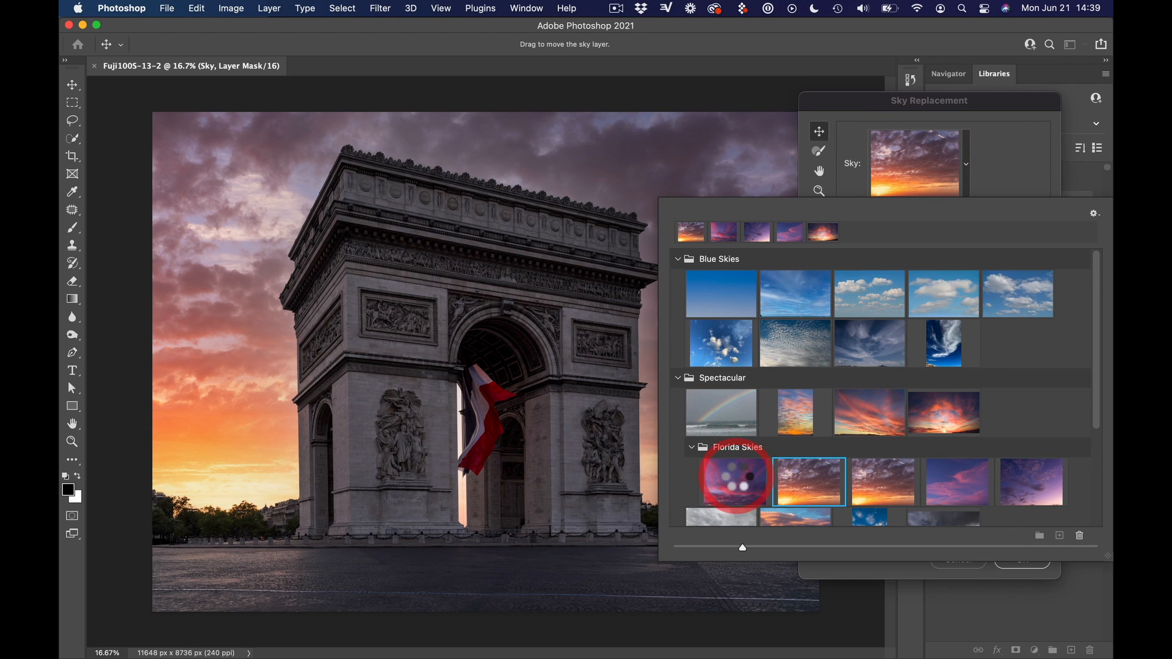
click(737, 478)
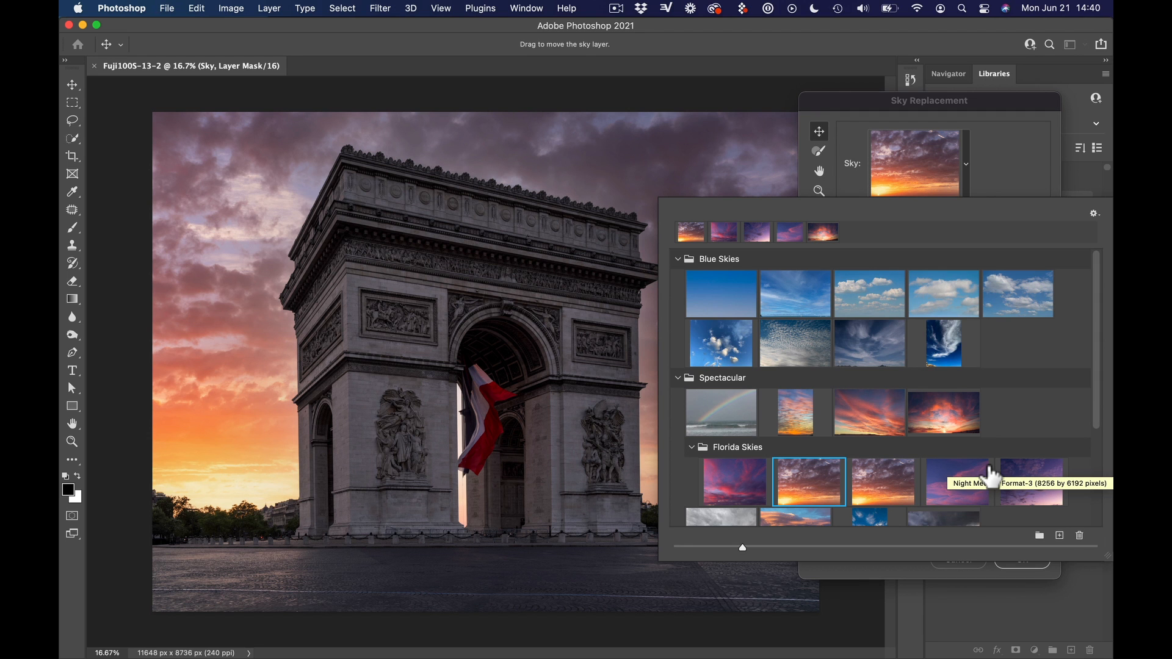
View the Sunset Medium Format images available for import without adding any, and select the second sky in the Florida Skies group
click(1060, 536)
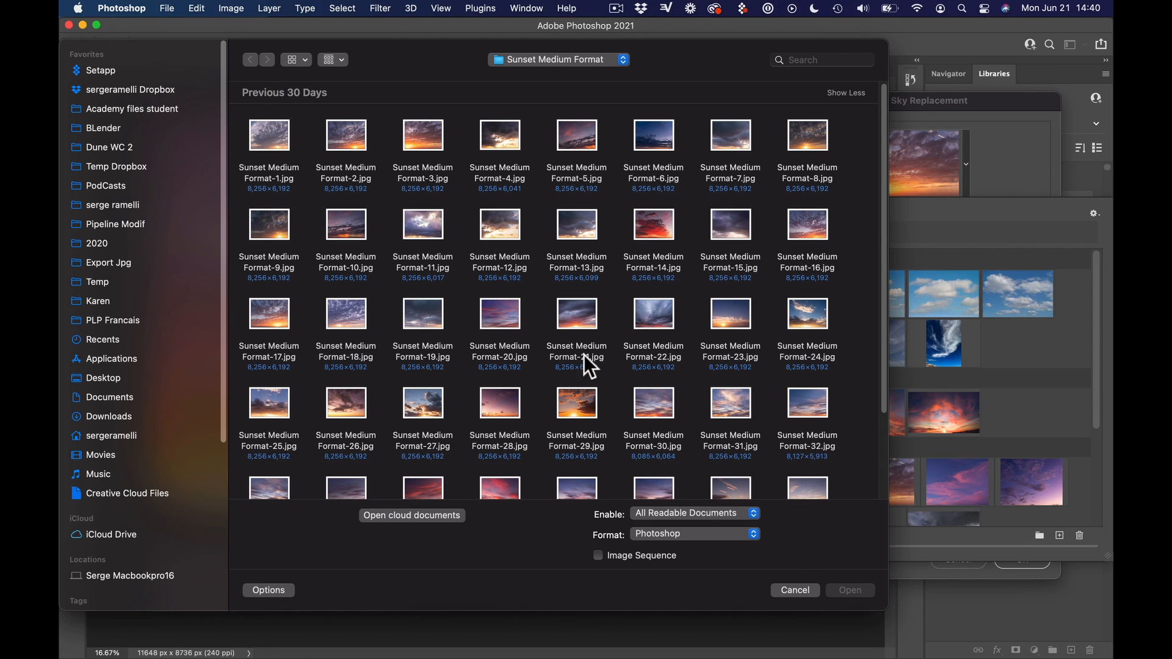
click(795, 589)
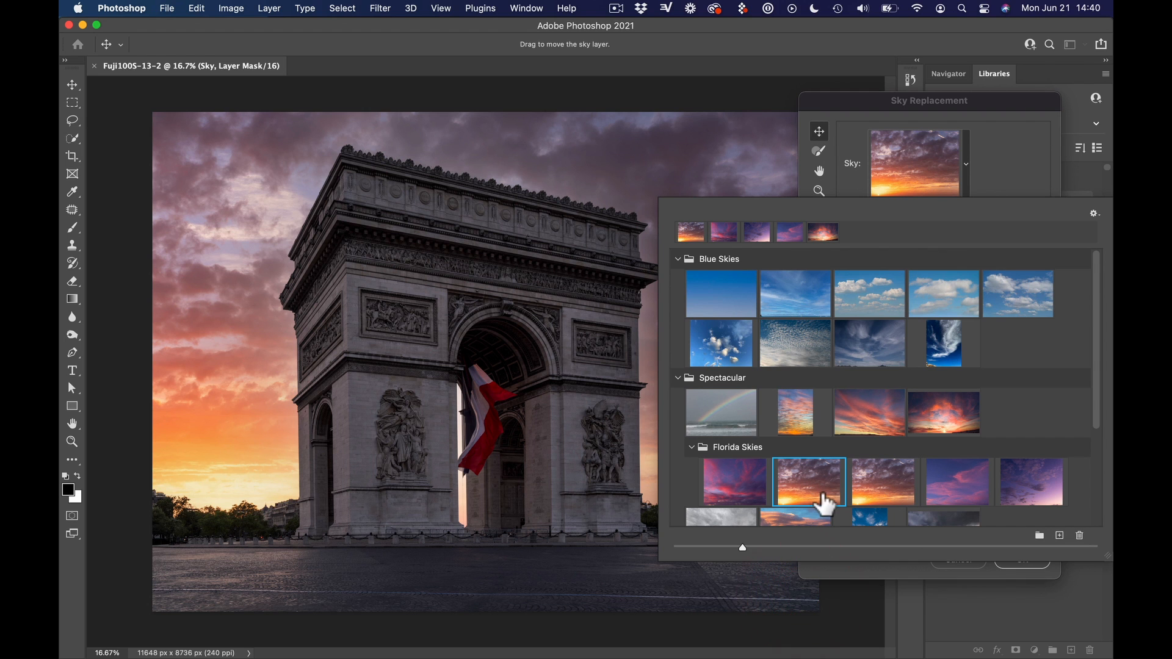
click(815, 482)
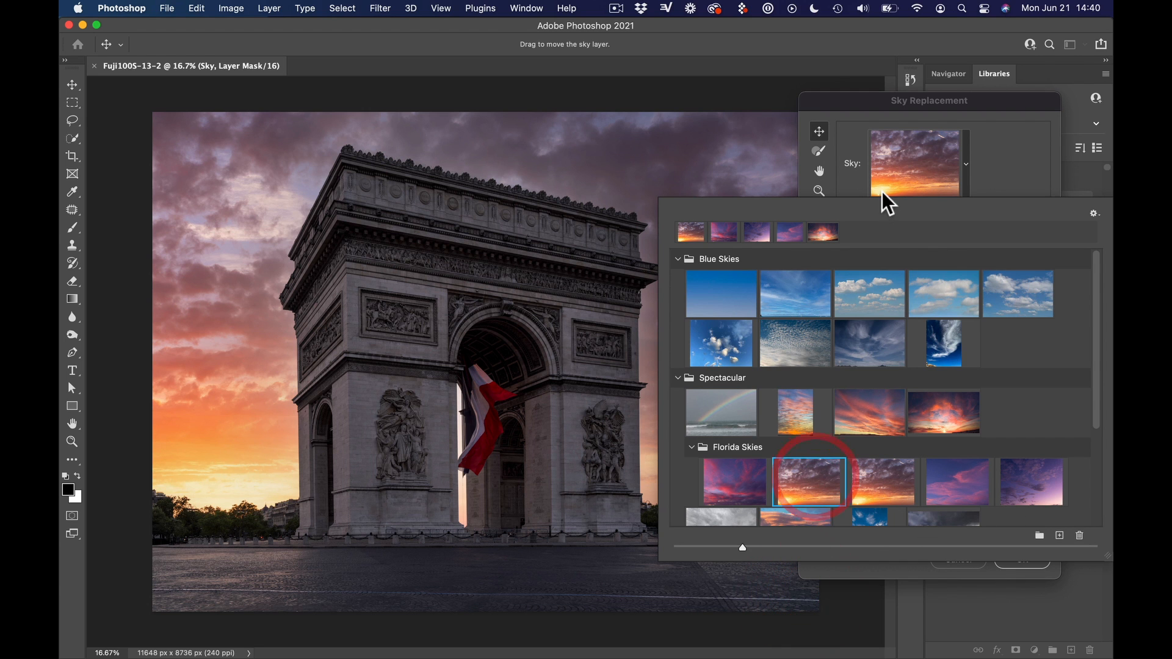
Apply the sky replacement with output to new layers and close the document, saving its changes
click(908, 177)
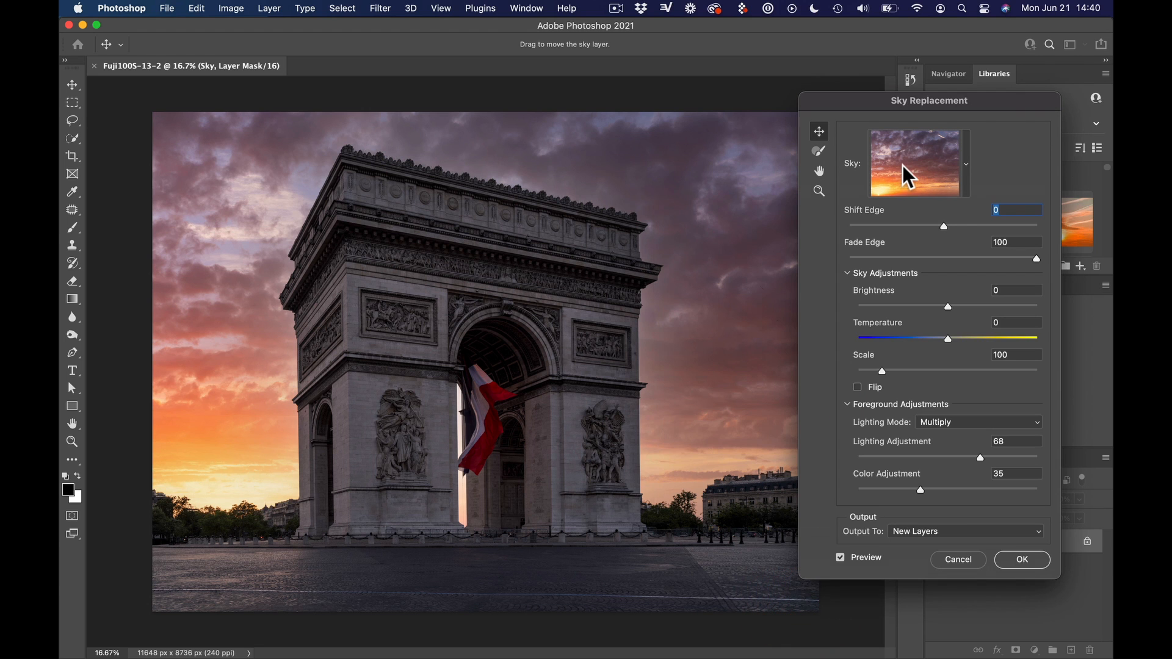
click(1018, 559)
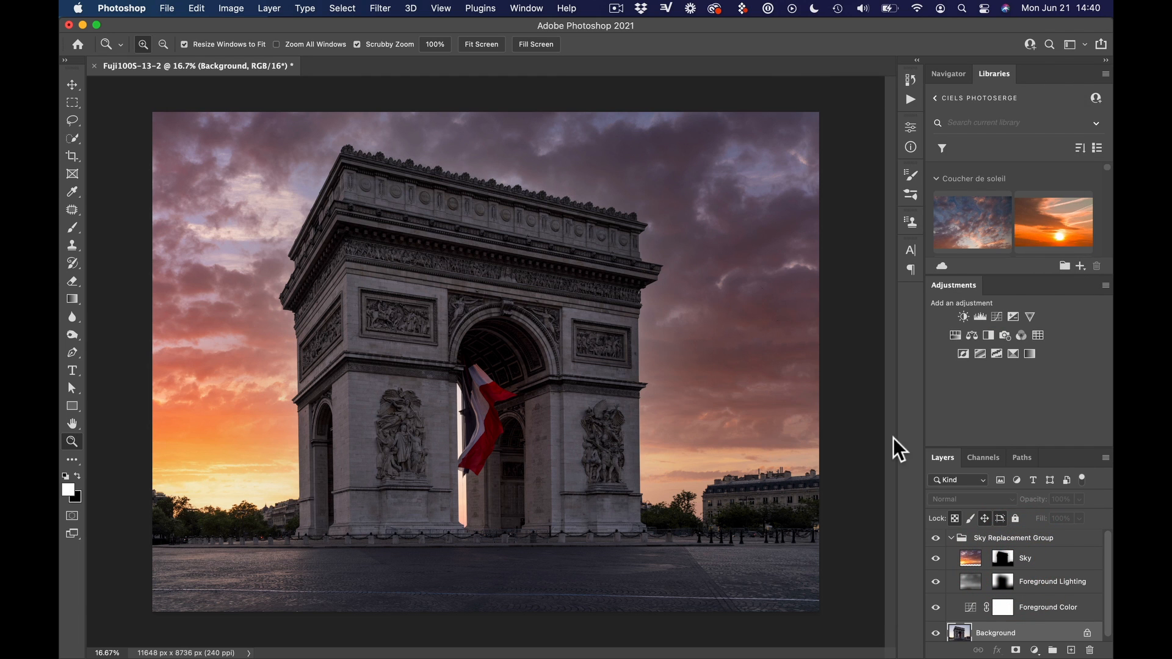
click(166, 8)
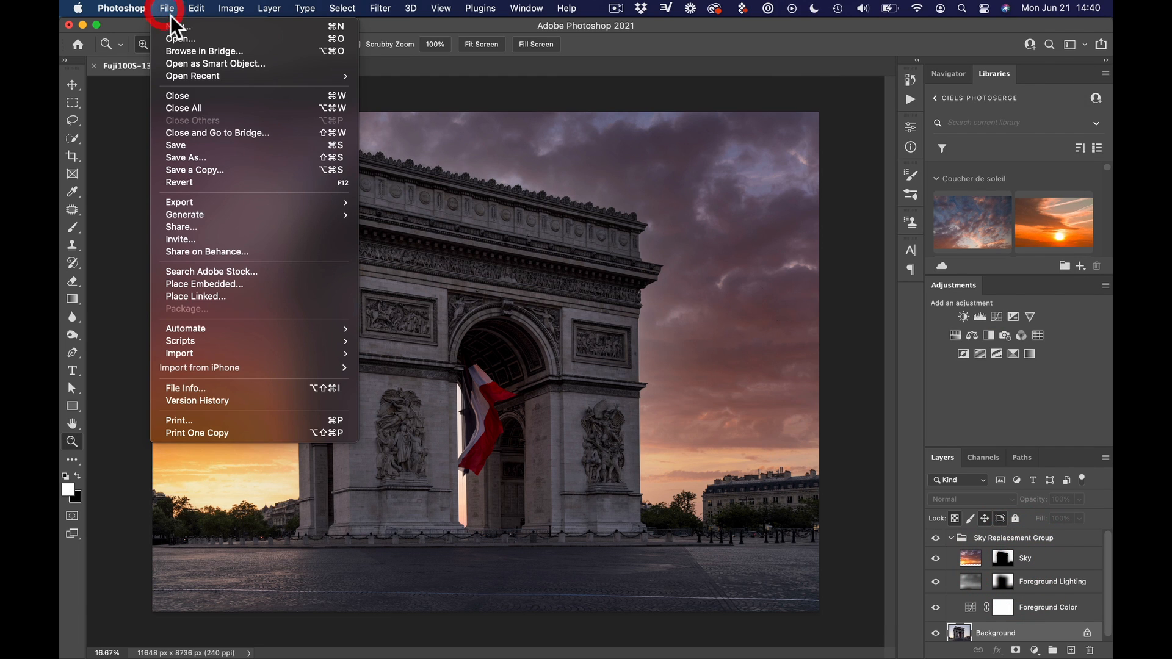
click(265, 97)
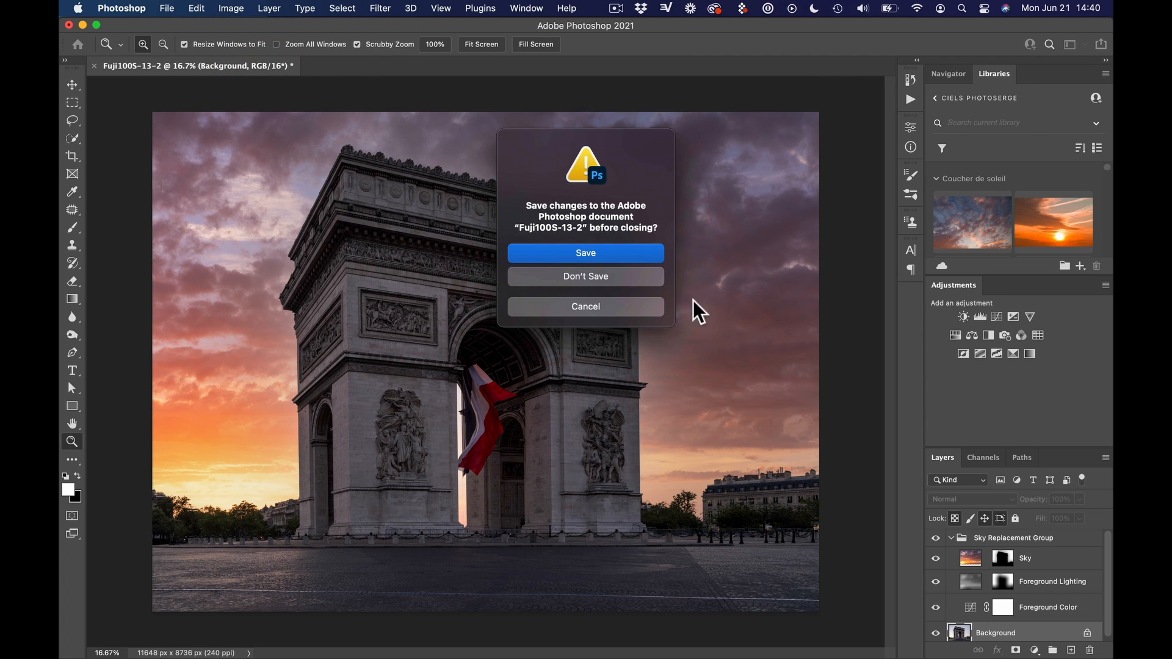
click(599, 255)
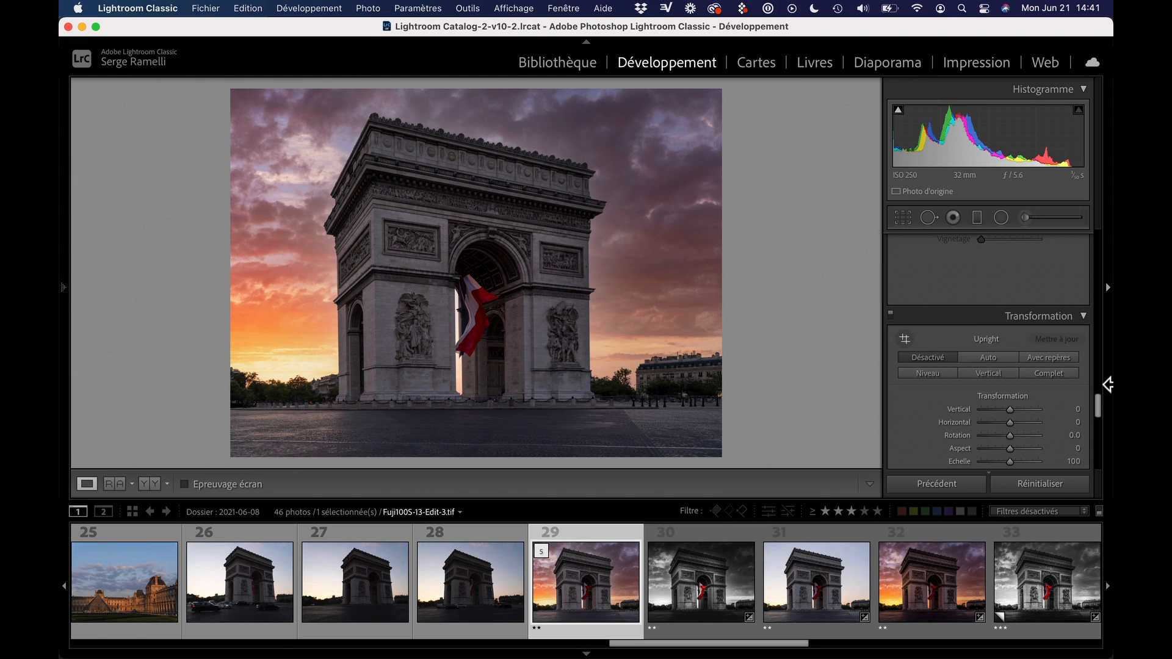
In Lightroom Classic, set the Magenta, Violet and Blue (Bleu) saturation of Fuji100S-13-Edit-3.tif to −100
drag(1100, 405, 1083, 233)
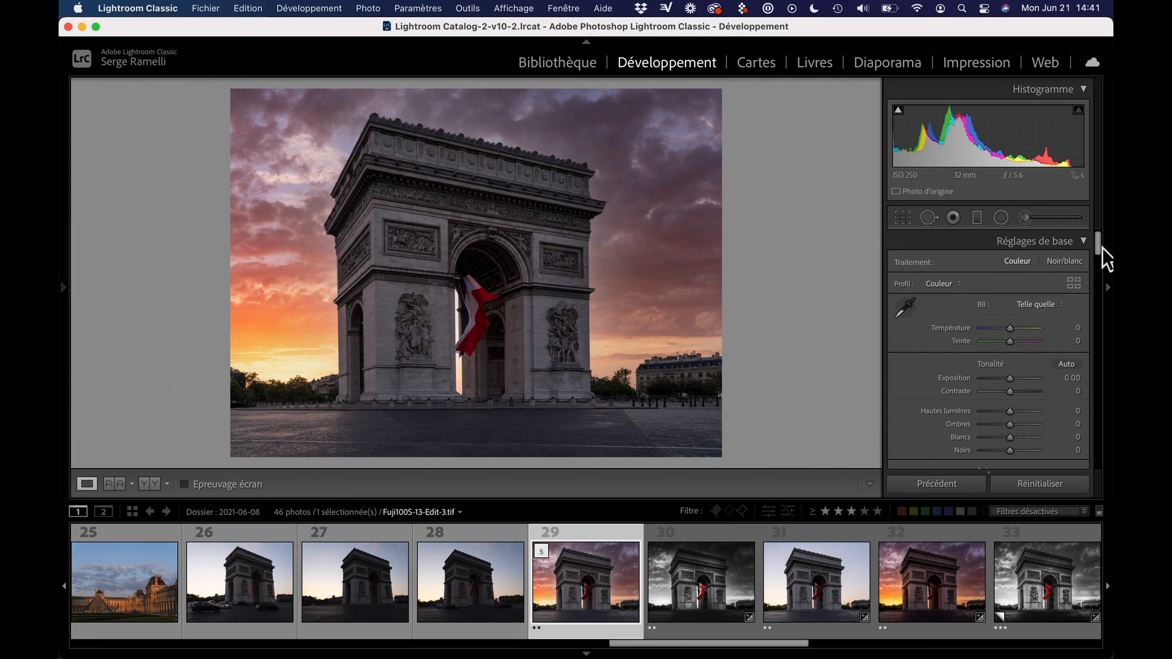
drag(1099, 244, 1099, 302)
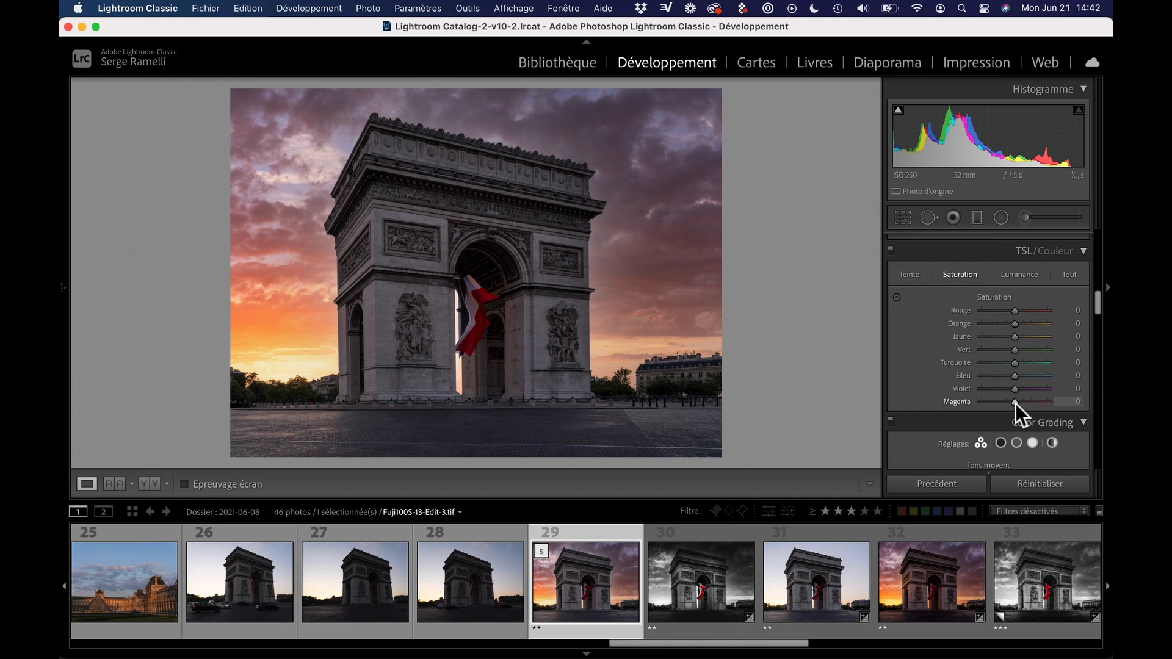
drag(1014, 401, 970, 402)
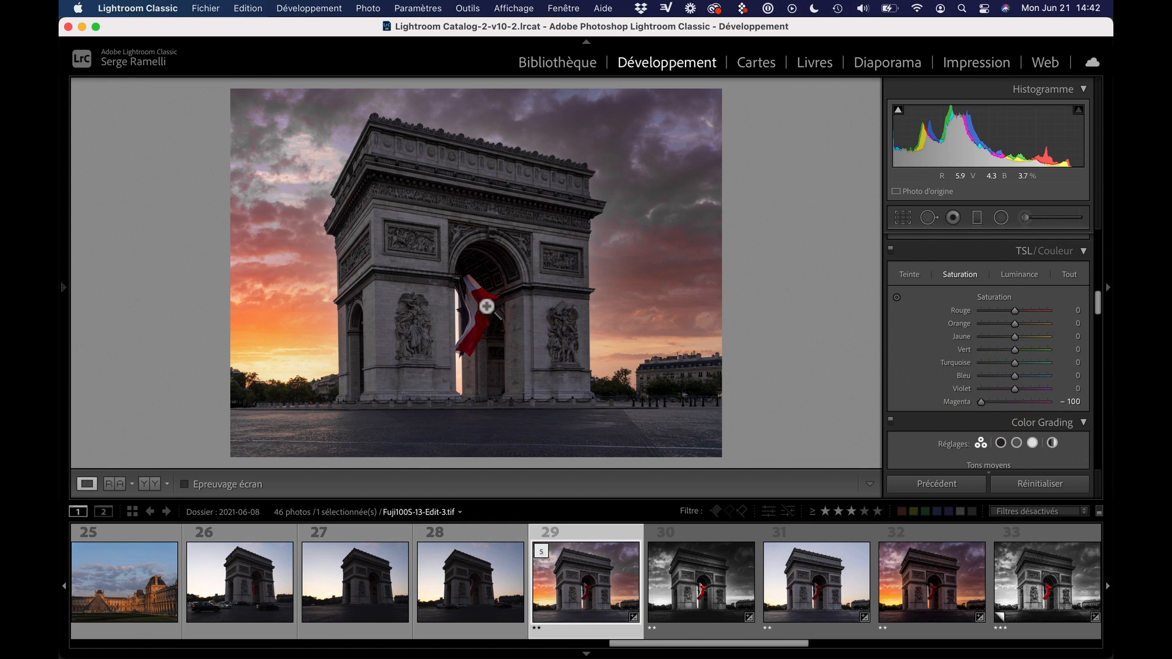
drag(1014, 389, 930, 390)
drag(1013, 376, 940, 375)
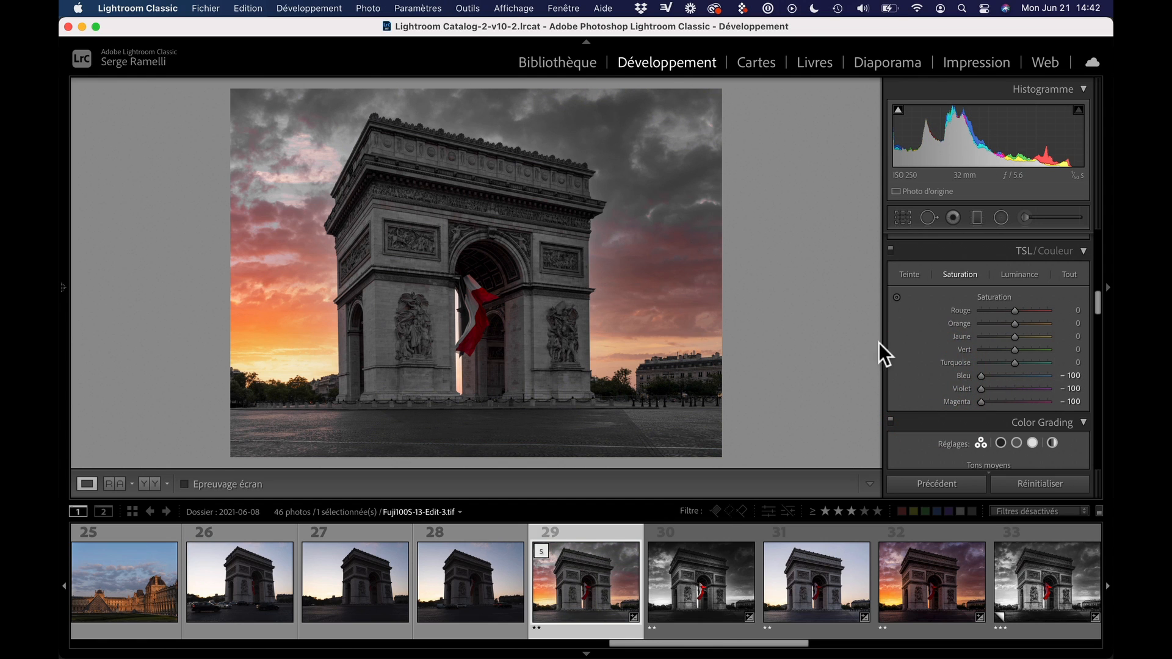
Set the Red (Rouge) saturation to +16 and the Orange, Jaune, Vert and Turquoise saturation to −100
mouse_move(1014, 310)
mouse_down()
mouse_move(944, 312)
mouse_move(1019, 319)
mouse_up()
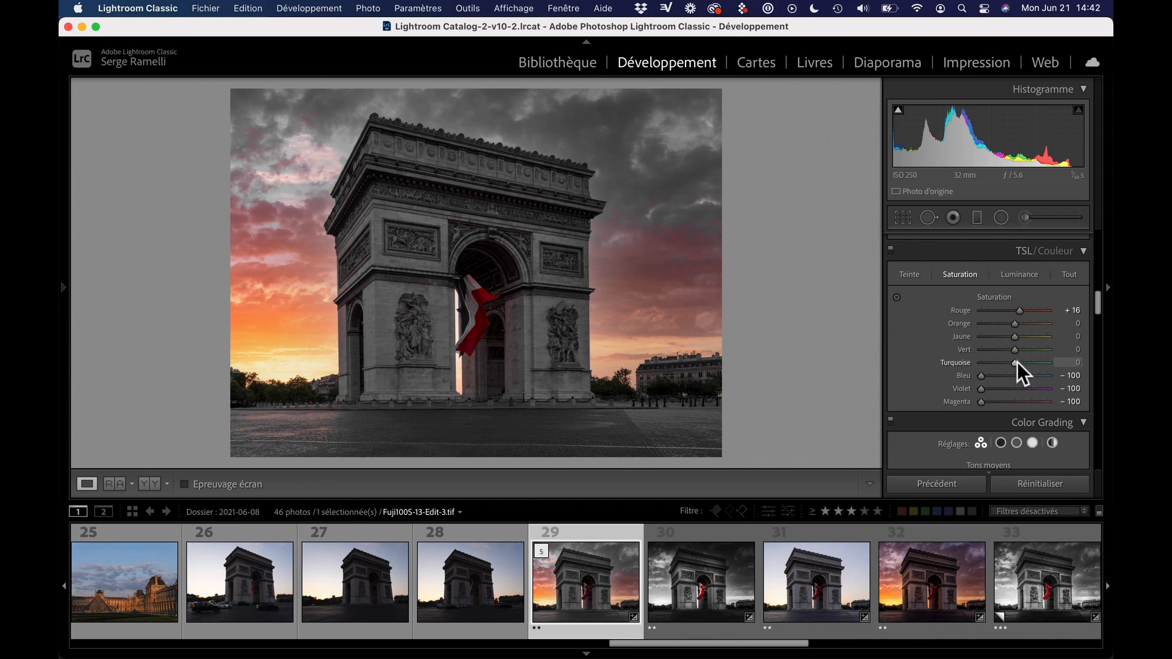
drag(1017, 363, 921, 349)
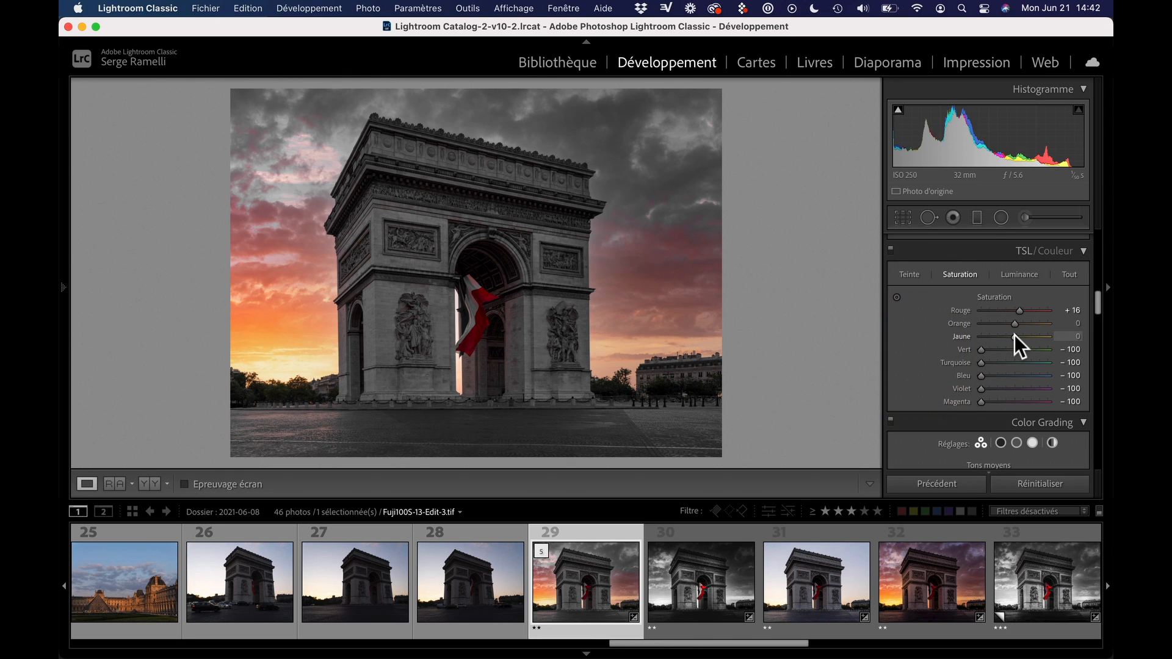
drag(1014, 337, 921, 322)
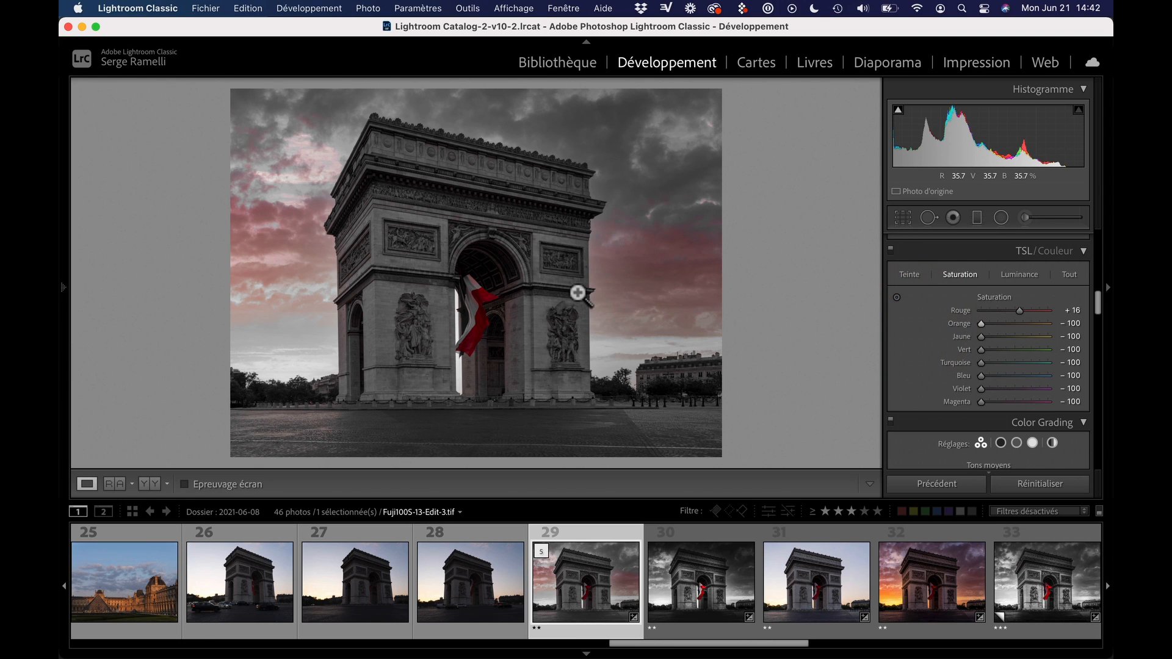
Start a new adjustment brush with its effect settings reset and its Saturation set to −100
click(1025, 218)
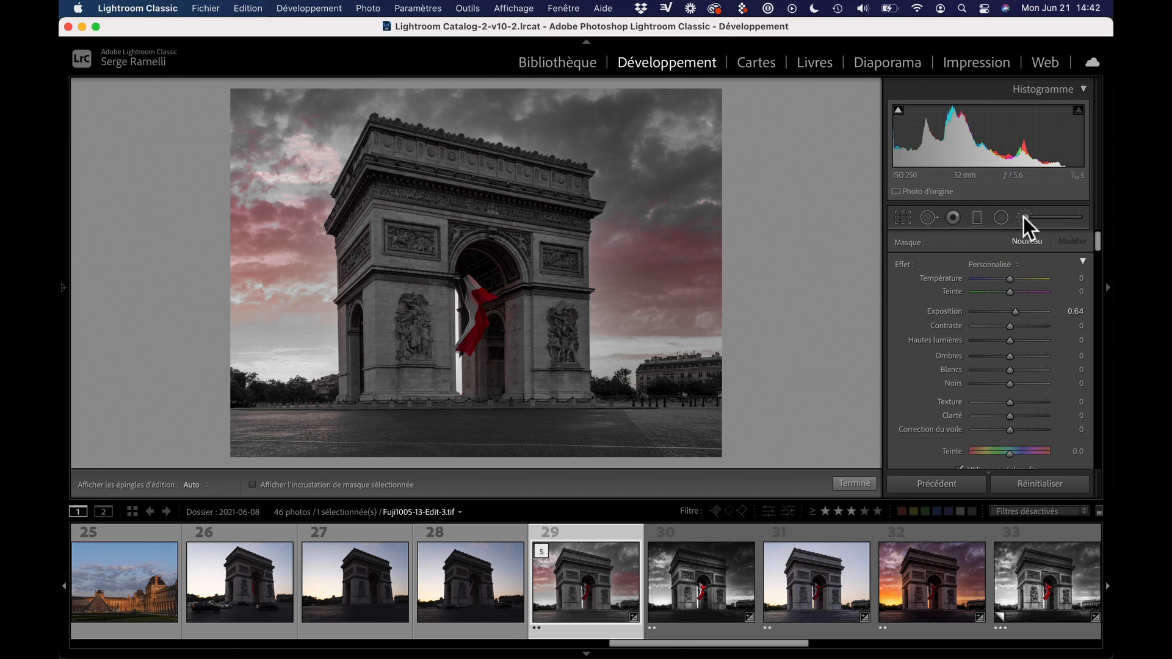
double_click(904, 264)
drag(1099, 247, 1099, 255)
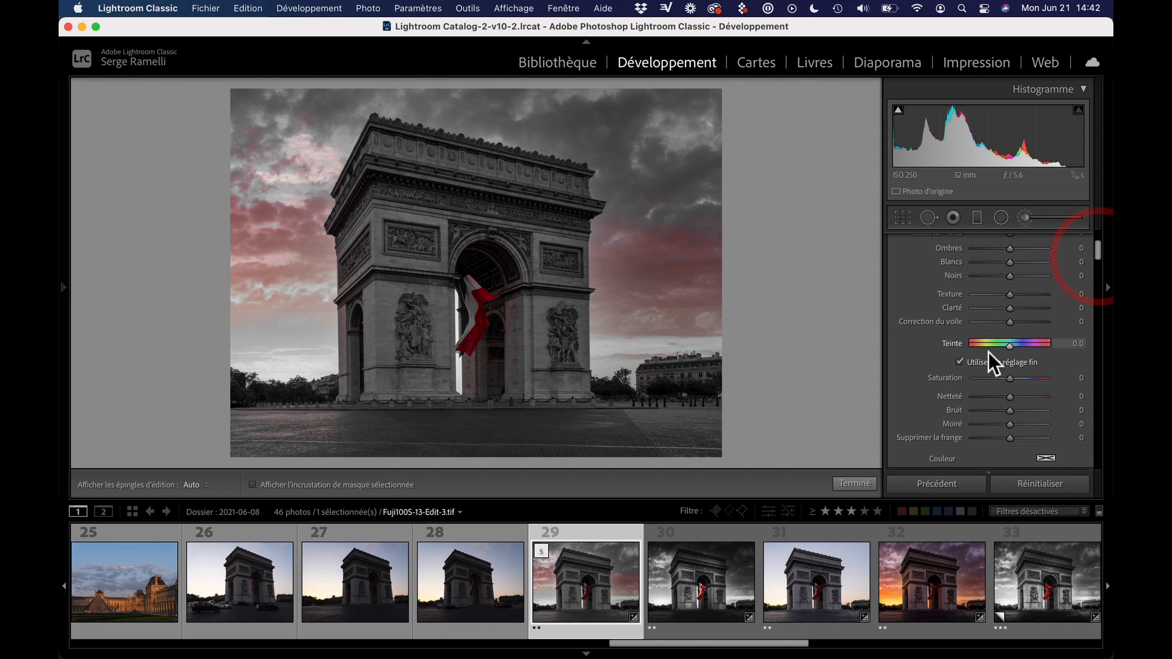
drag(1010, 378, 960, 385)
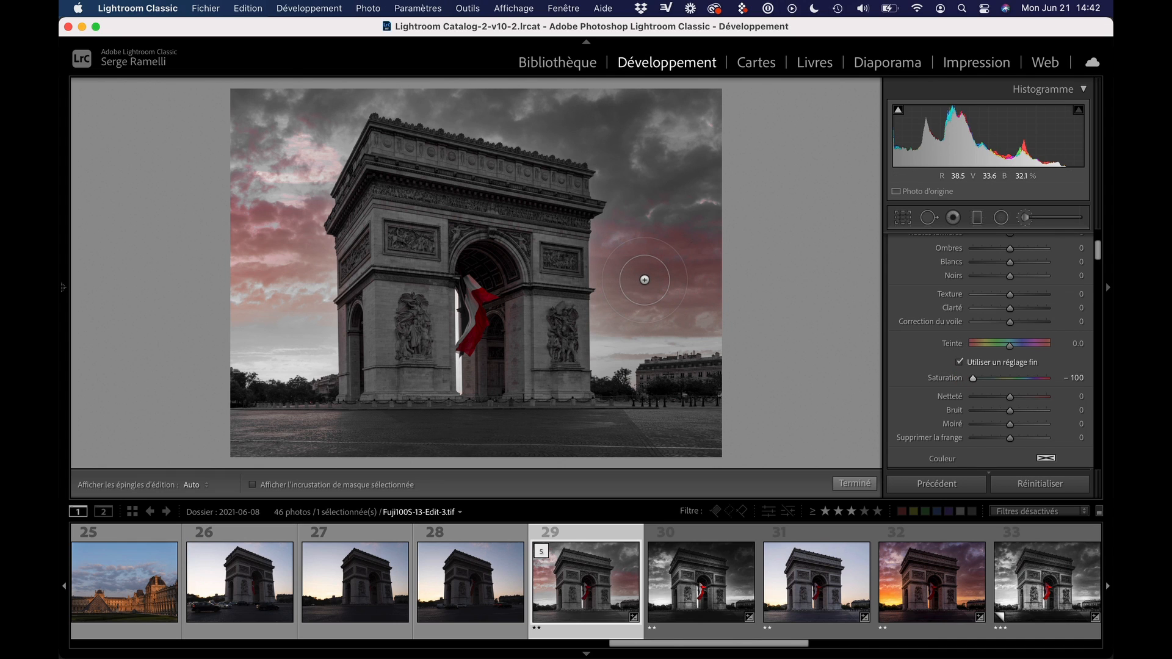
Set the brush's flow (Débit) and density (Densité) to 100 and paint away the leftover red in the sky around the arch
drag(1101, 253, 1097, 265)
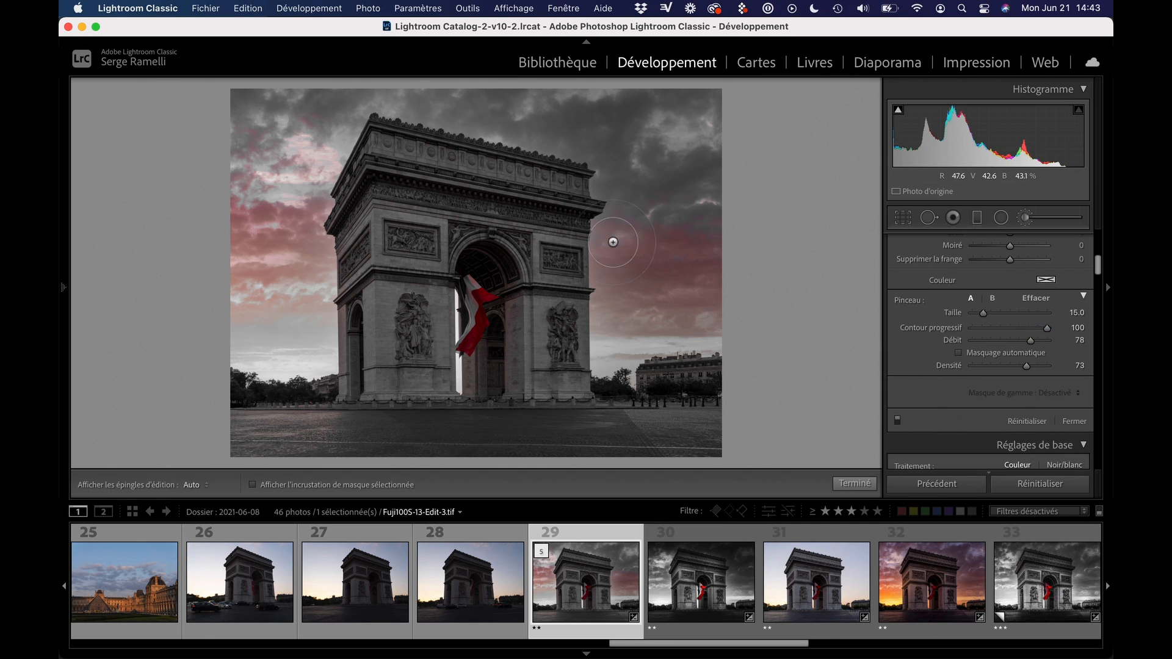
mouse_move(1030, 340)
mouse_down()
mouse_move(1054, 343)
mouse_move(1033, 374)
mouse_move(1062, 369)
mouse_up()
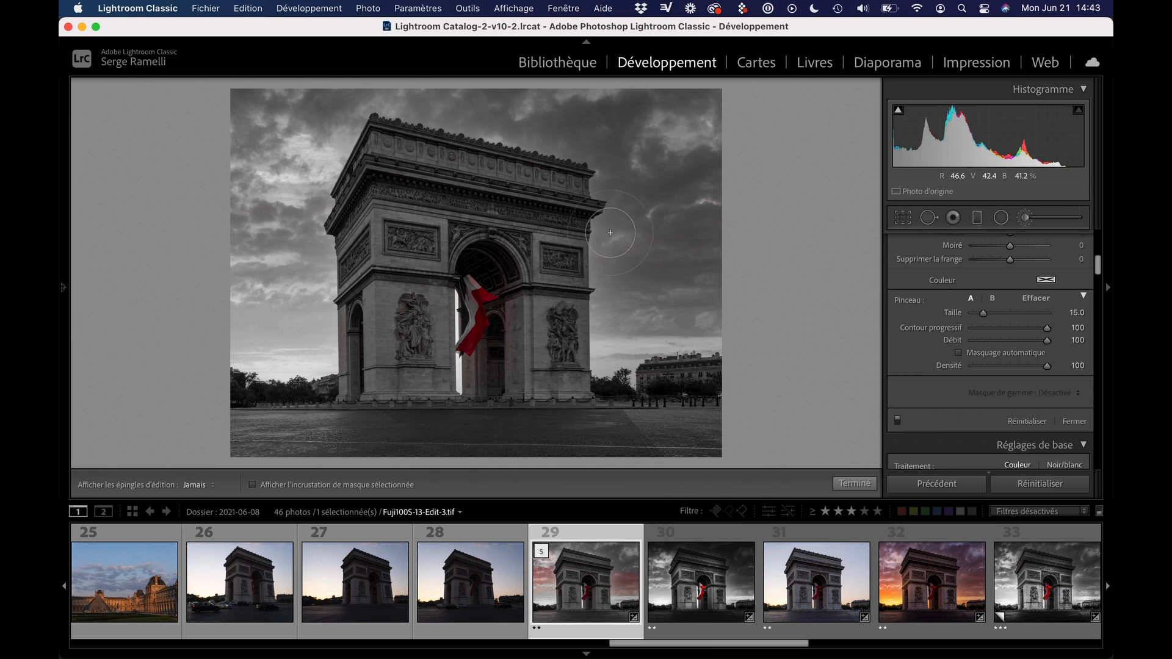
drag(694, 413, 689, 401)
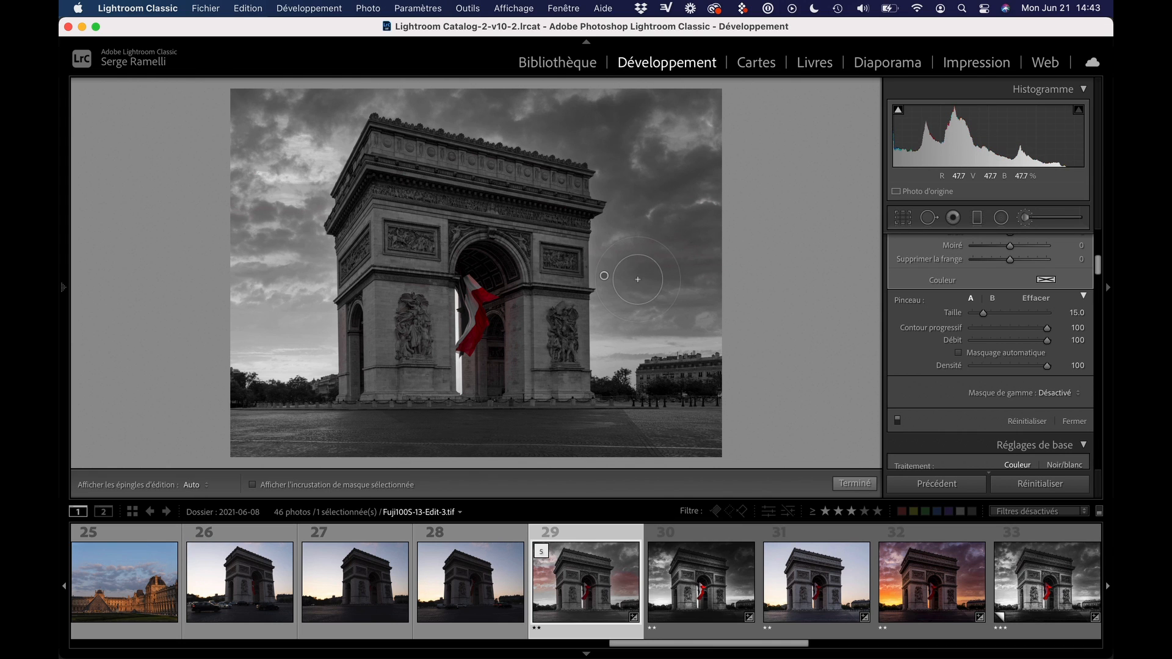
Examine the flag area at 100 % and brush out the red tint on the vault beneath the arch
key(space)
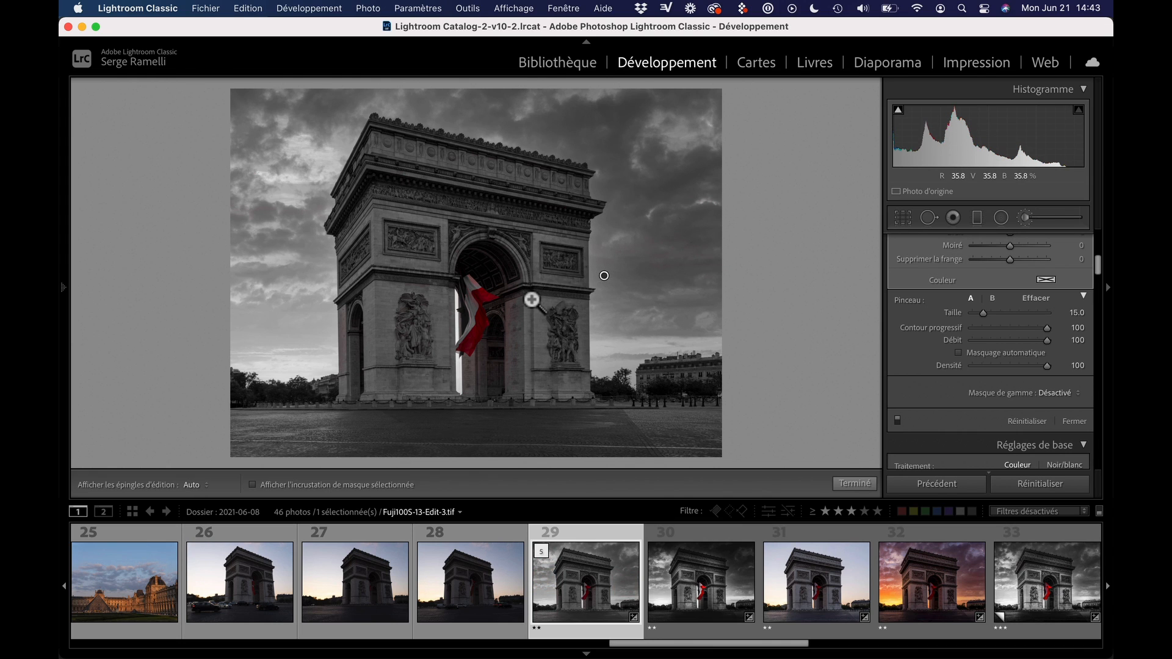
click(503, 282)
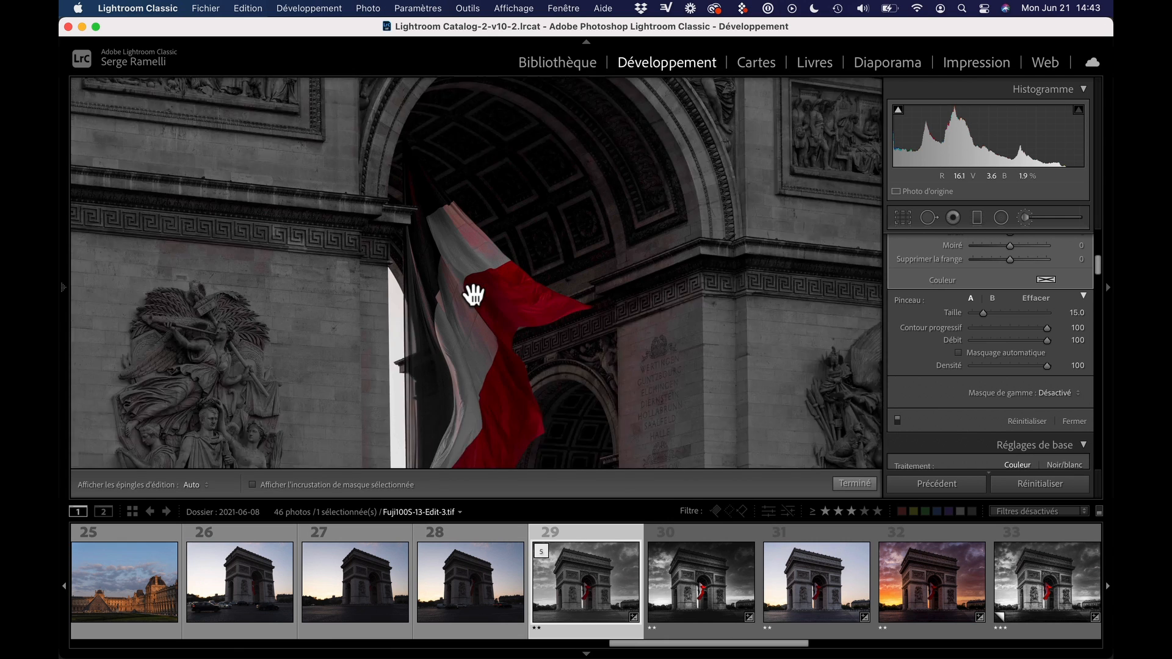
key(space)
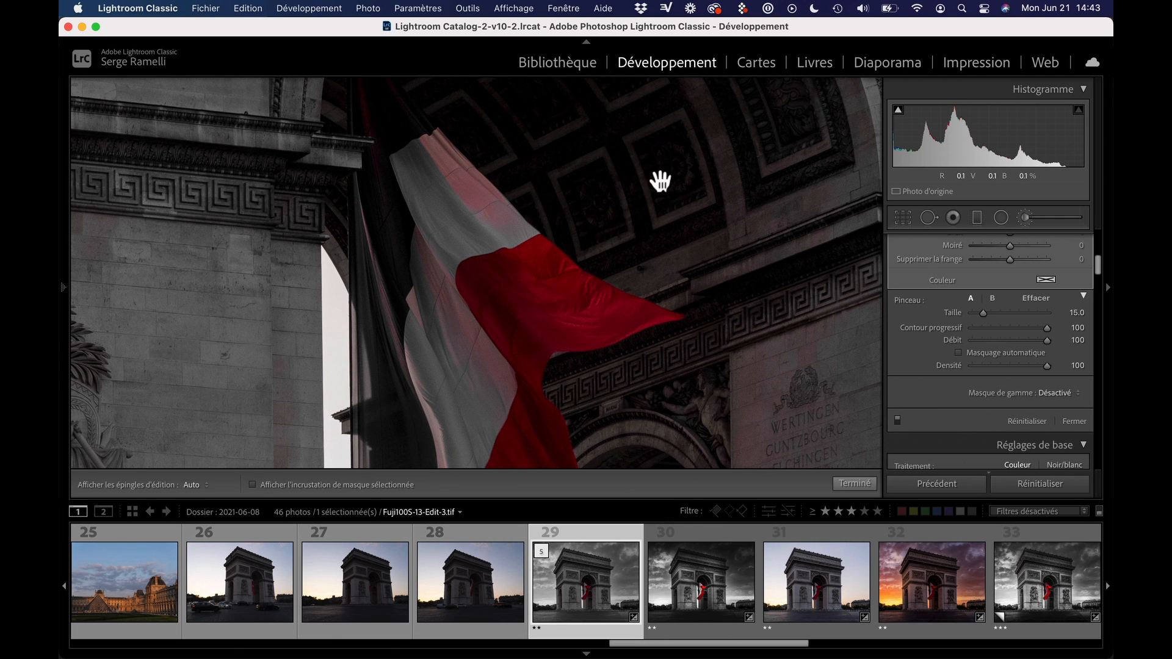
drag(661, 177, 640, 345)
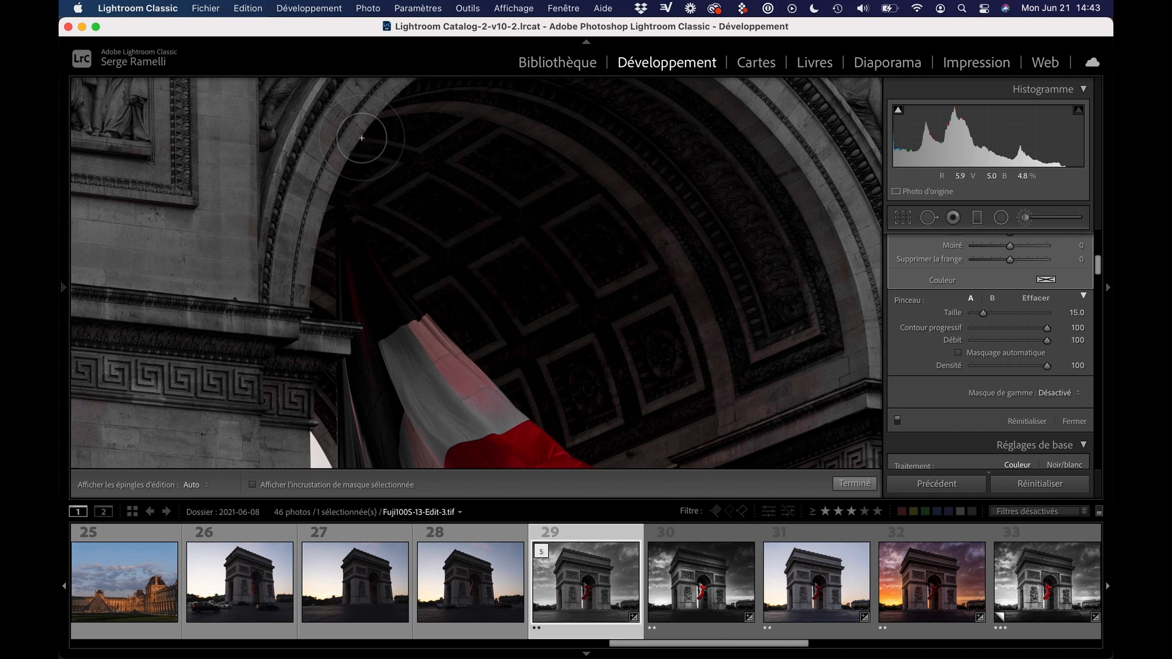
mouse_move(361, 138)
mouse_down()
mouse_move(640, 366)
mouse_move(354, 143)
mouse_move(273, 252)
mouse_up()
key(space)
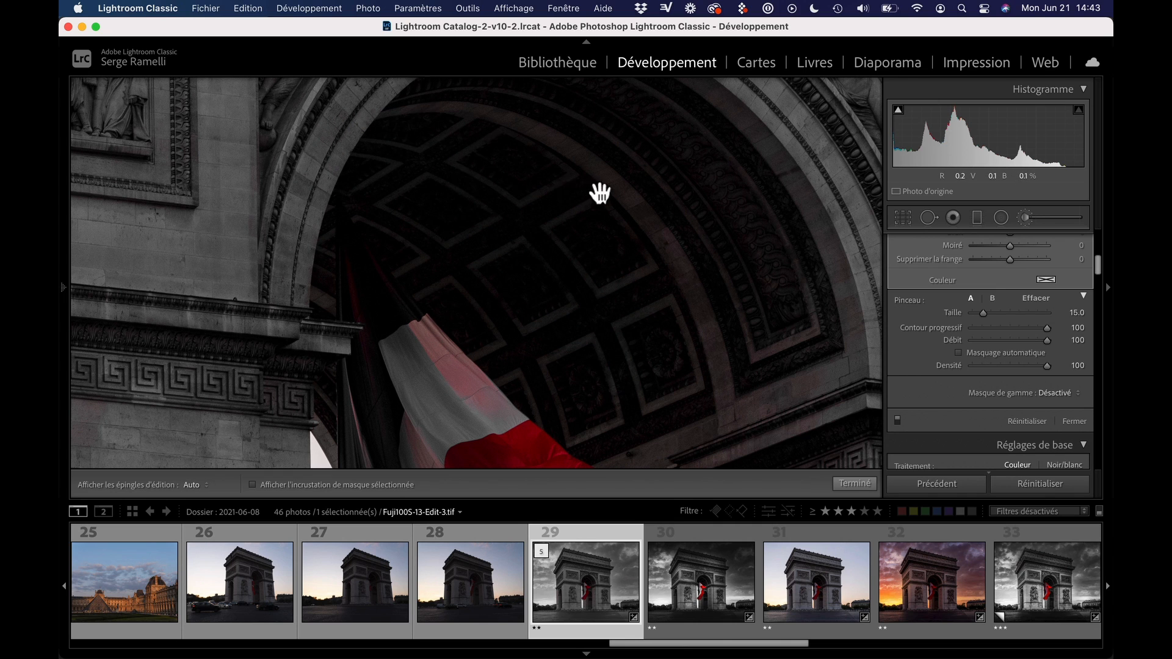
drag(597, 191, 523, 313)
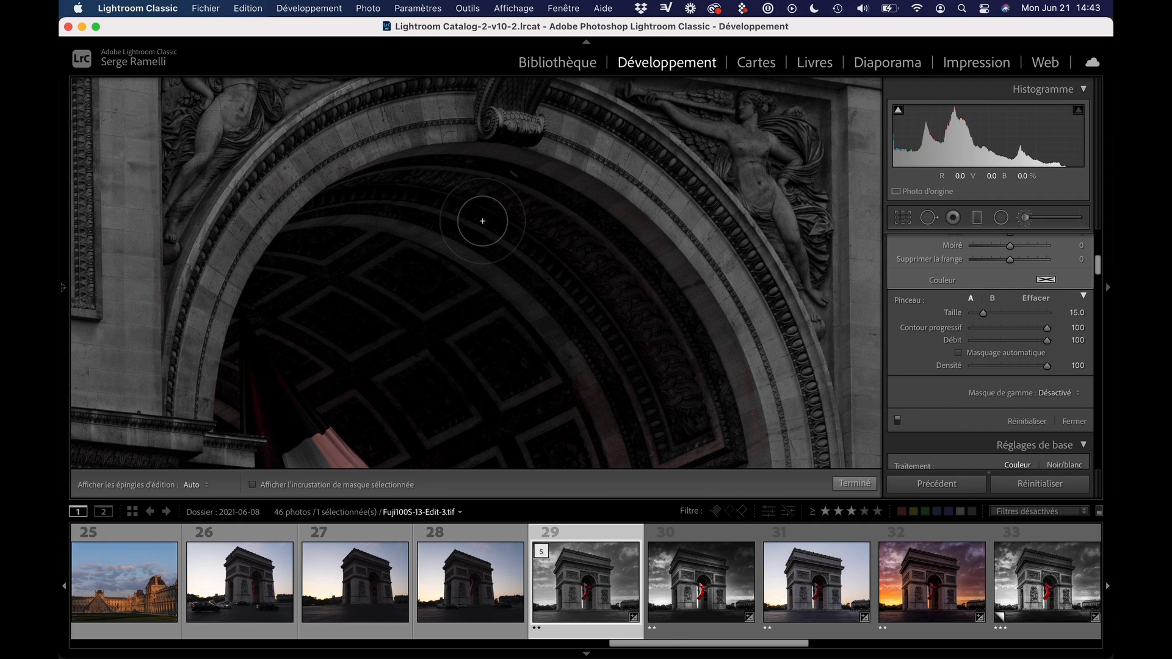
Set the zoom level to 50 %, enlarge the brush to 26 and paint away the red tint along the arch's vault
click(65, 288)
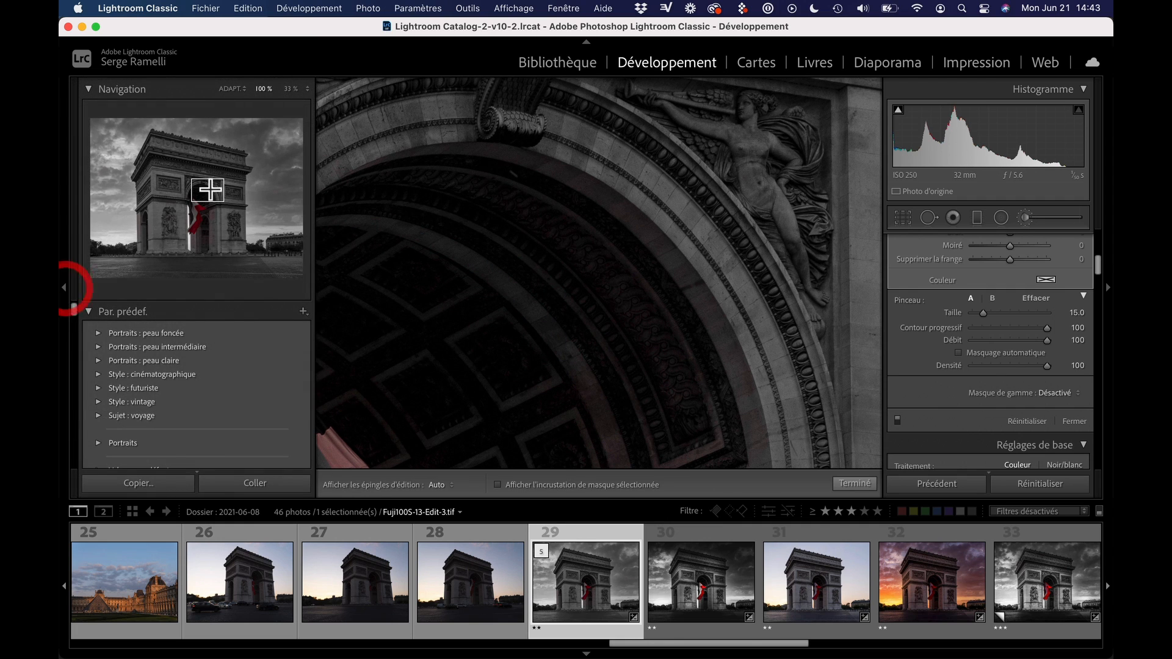
click(307, 90)
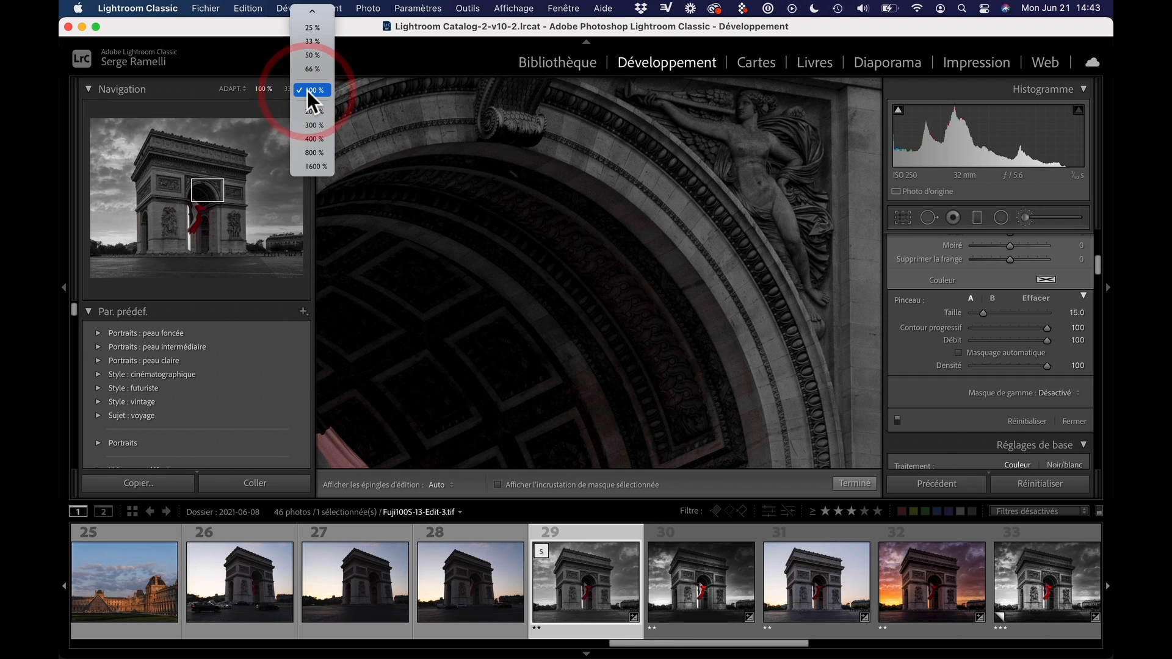
click(315, 55)
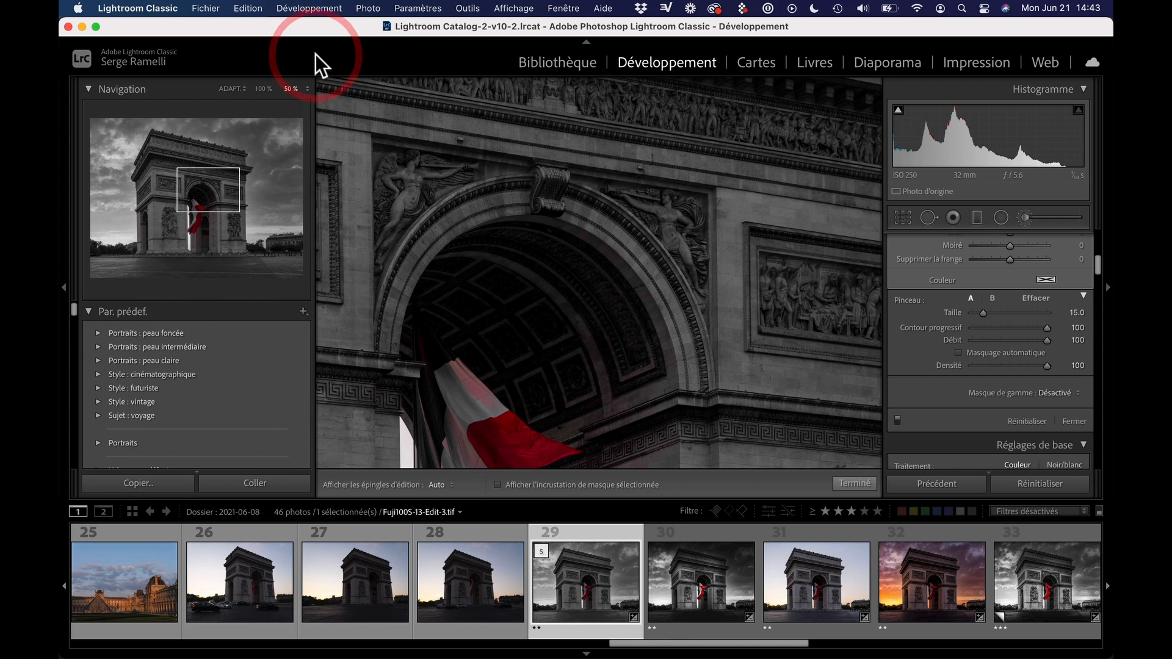
scroll(560, 252, up, 5)
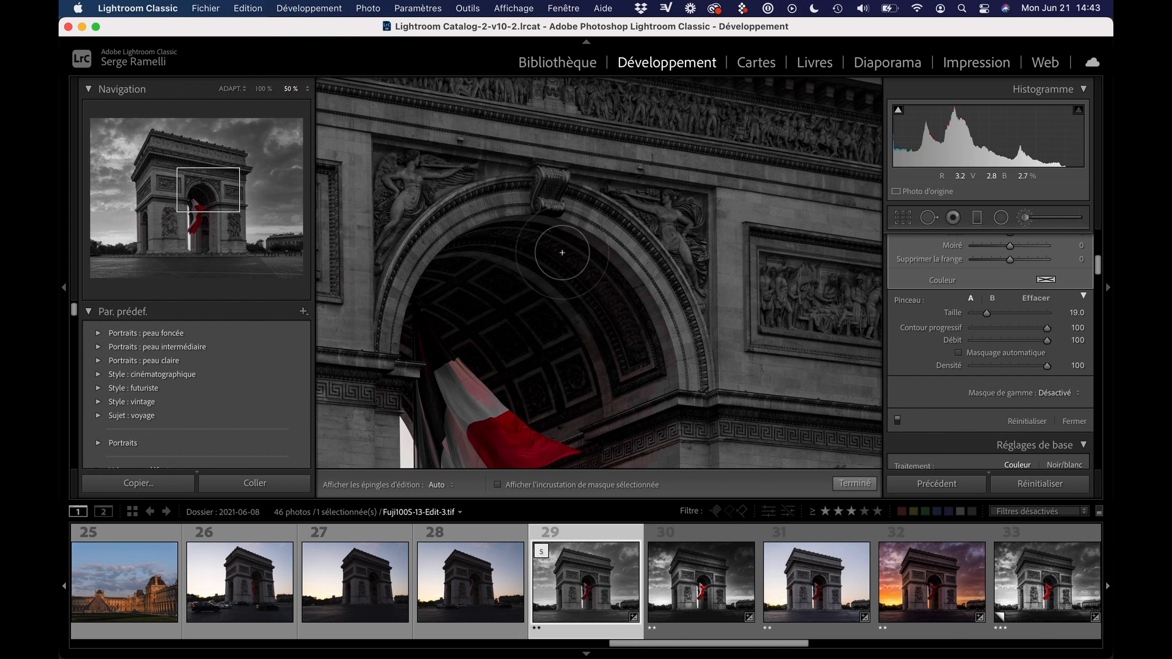
scroll(564, 256, down, 1)
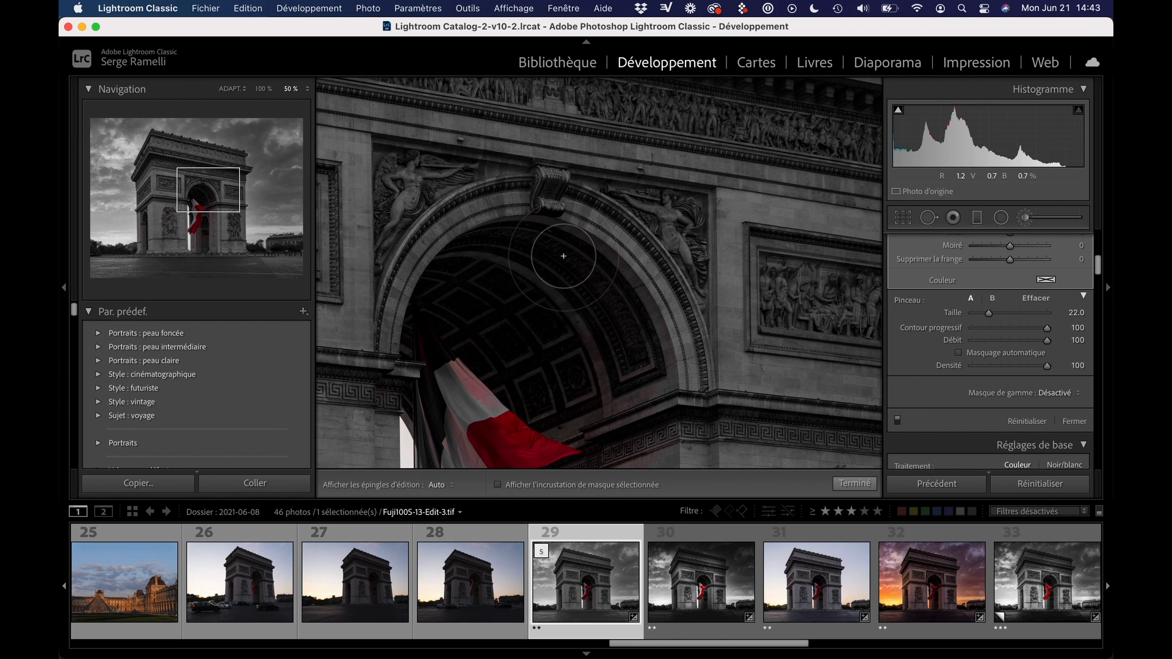
scroll(564, 255, up, 3)
scroll(564, 256, down, 1)
drag(487, 247, 679, 351)
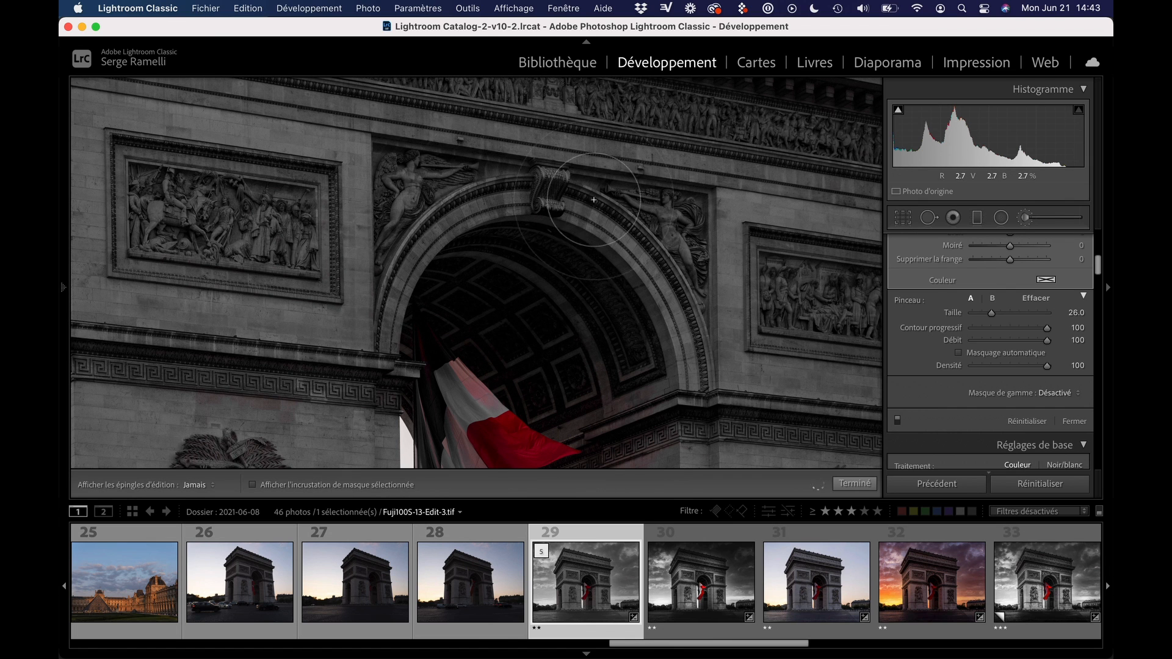
Brush out the remaining red tint on the pillar and inner walls beside and below the flag
drag(661, 332, 630, 64)
mouse_move(643, 165)
mouse_down()
mouse_move(655, 295)
mouse_move(629, 332)
mouse_move(653, 290)
mouse_move(665, 298)
mouse_move(630, 213)
mouse_up()
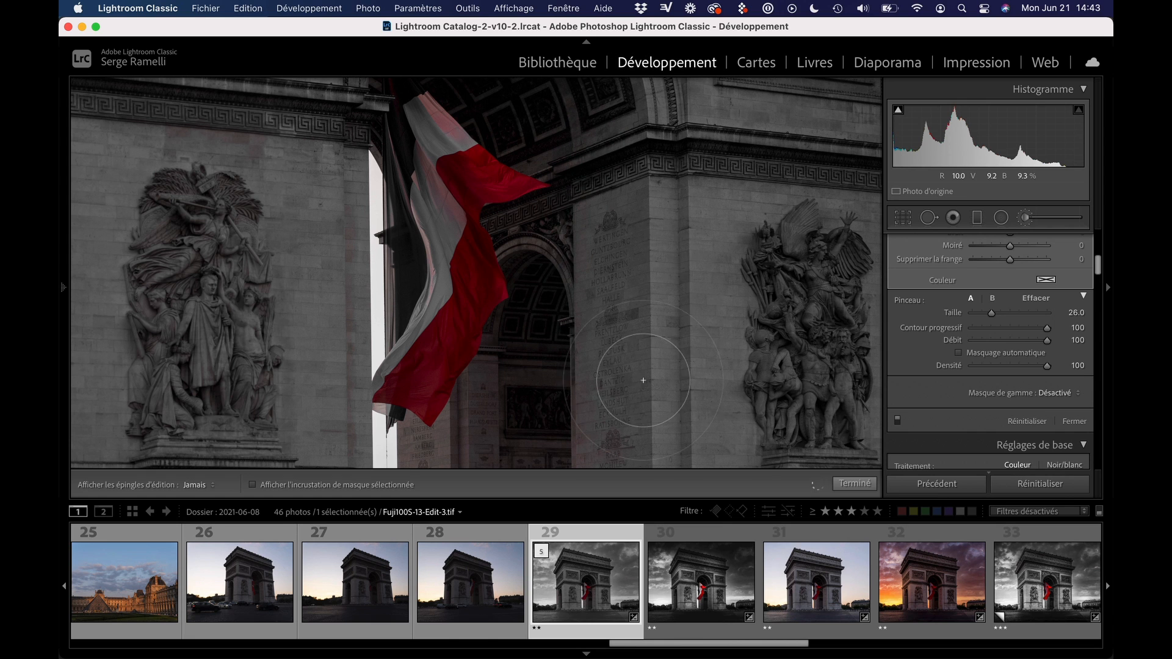
mouse_move(630, 384)
mouse_down()
mouse_move(654, 175)
mouse_move(620, 254)
mouse_move(452, 340)
mouse_move(541, 348)
mouse_move(375, 365)
mouse_move(529, 197)
mouse_up()
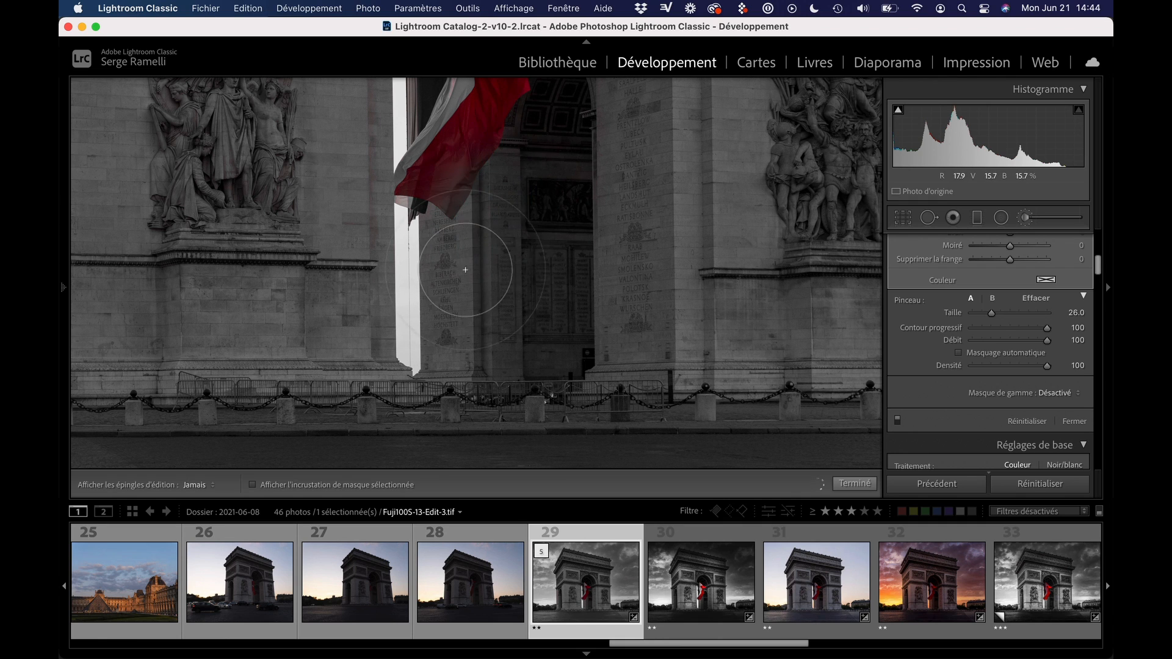
Undo the brush stroke spilling onto the flag's lower tip and repaint the wall beside it with auto masking (Masquage automatique) enabled
drag(465, 269, 555, 315)
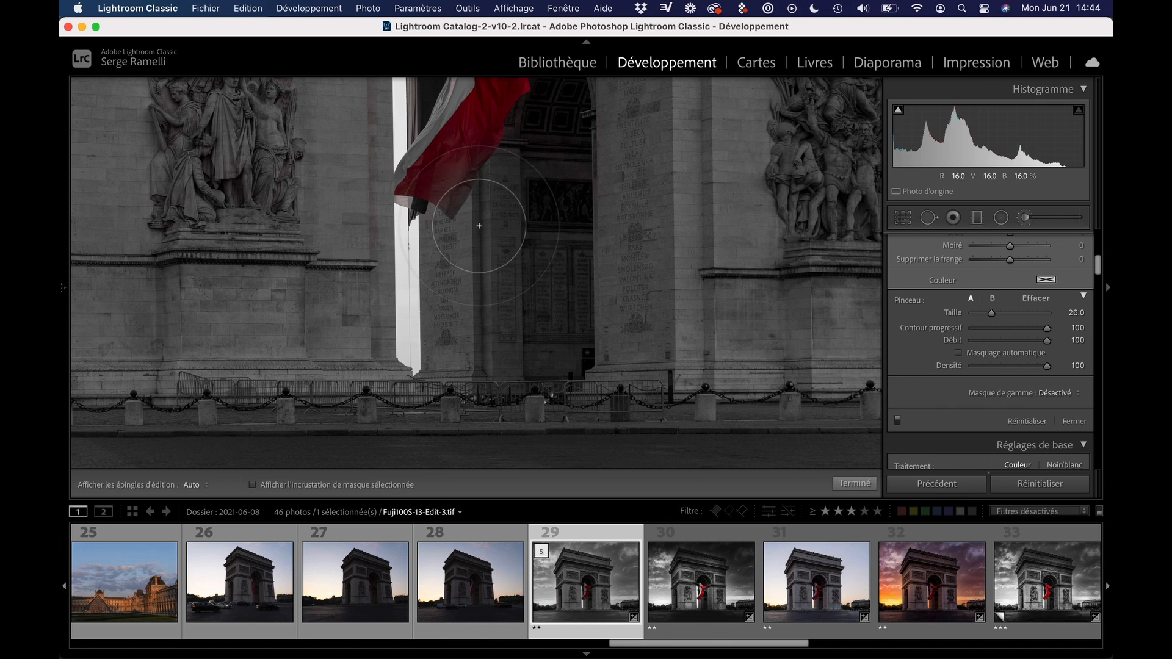
key(super+z)
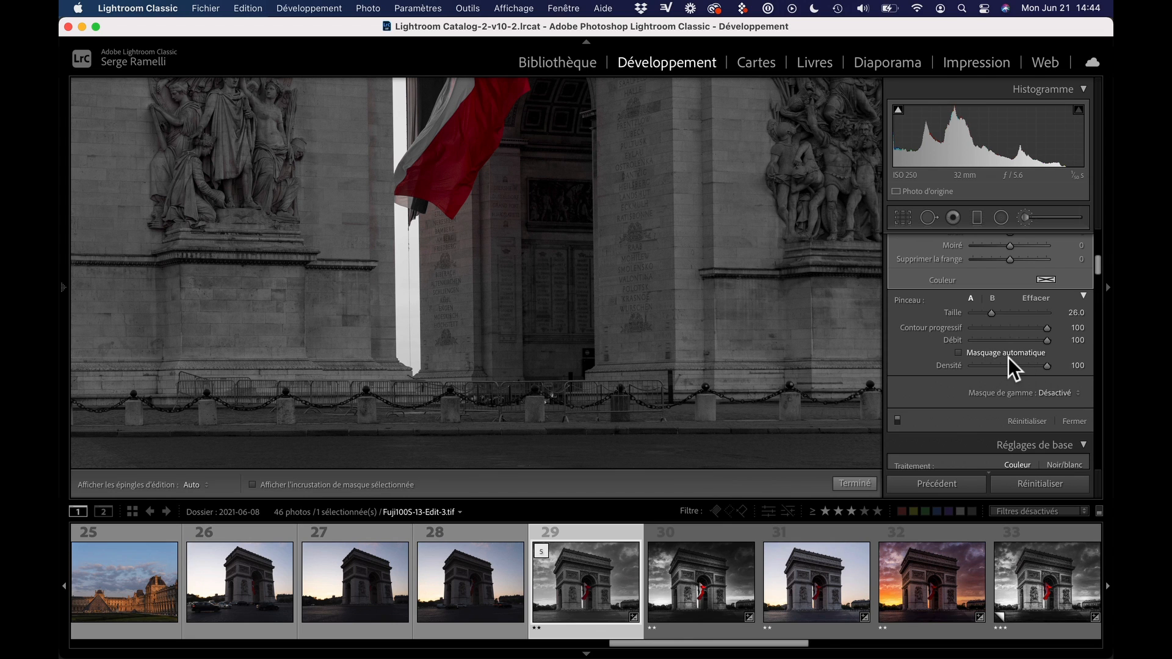
click(976, 354)
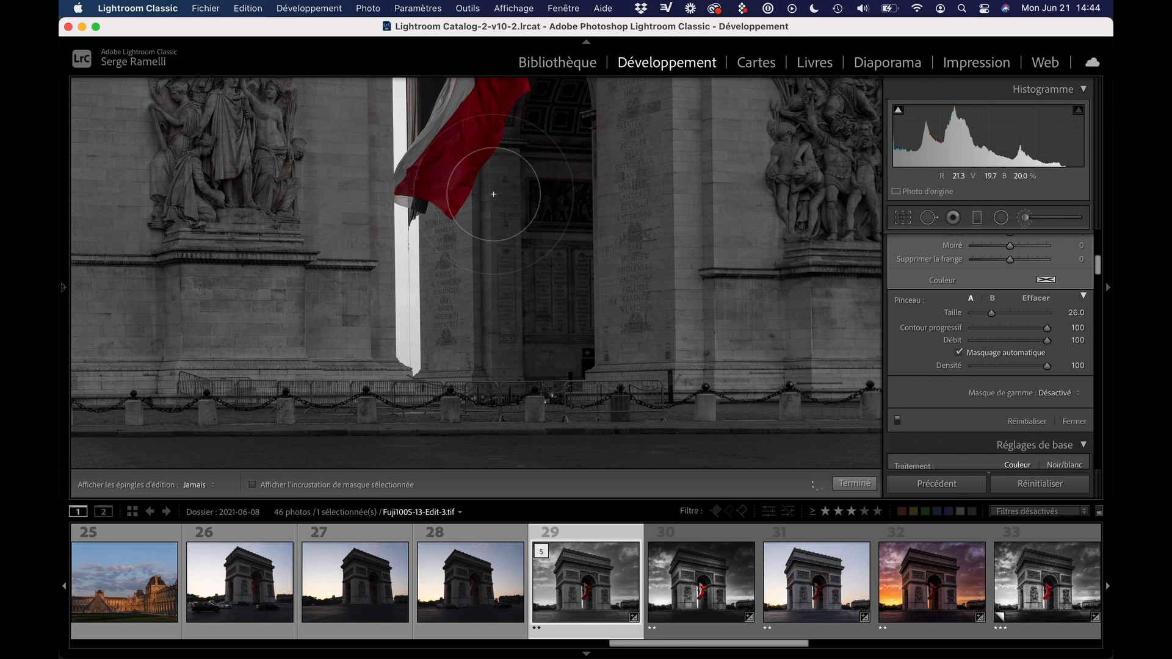
drag(534, 200, 495, 313)
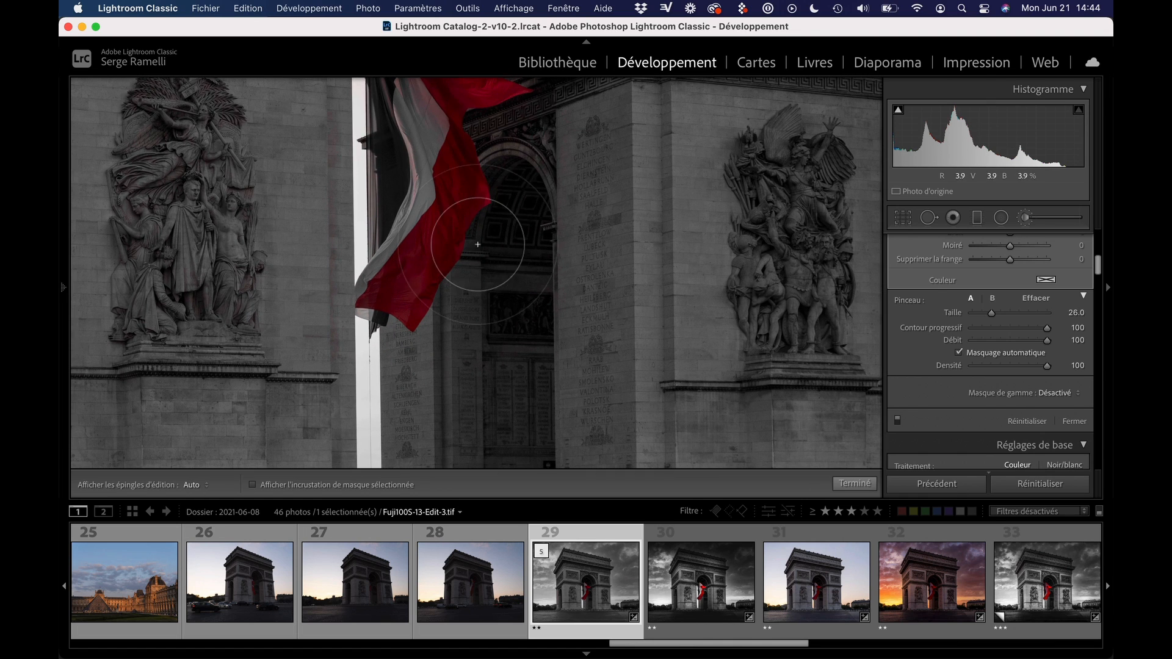
Undo the brush stroke that spilled onto the flag's red band and check the stonework around the flag for remaining tint
key(h)
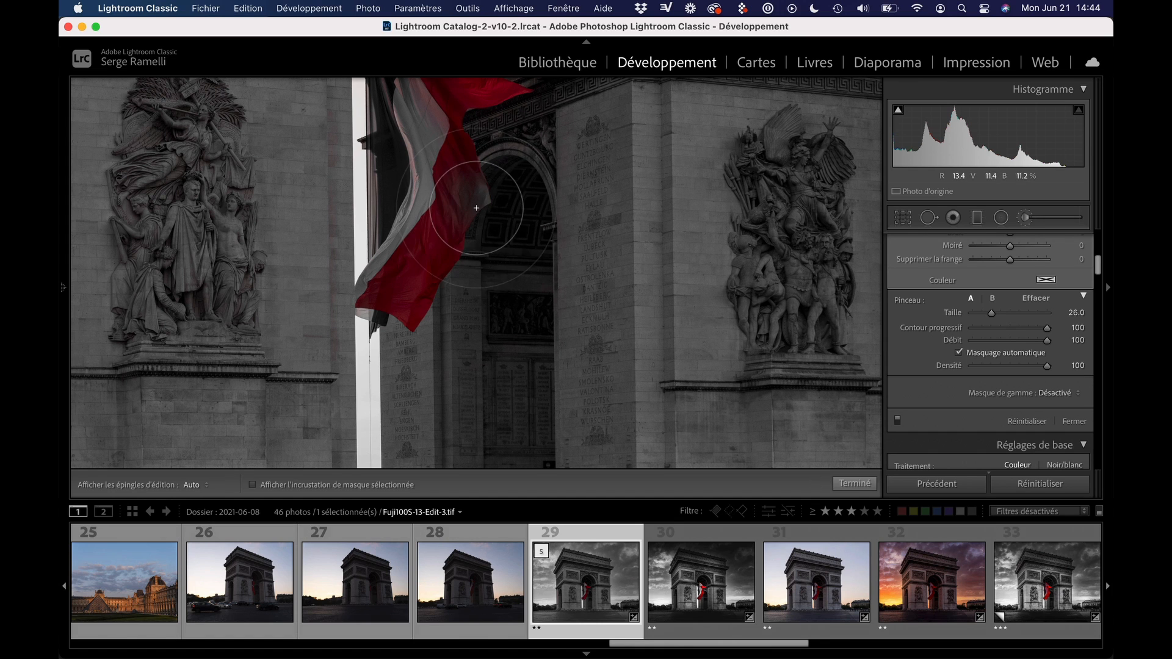
key(super+z)
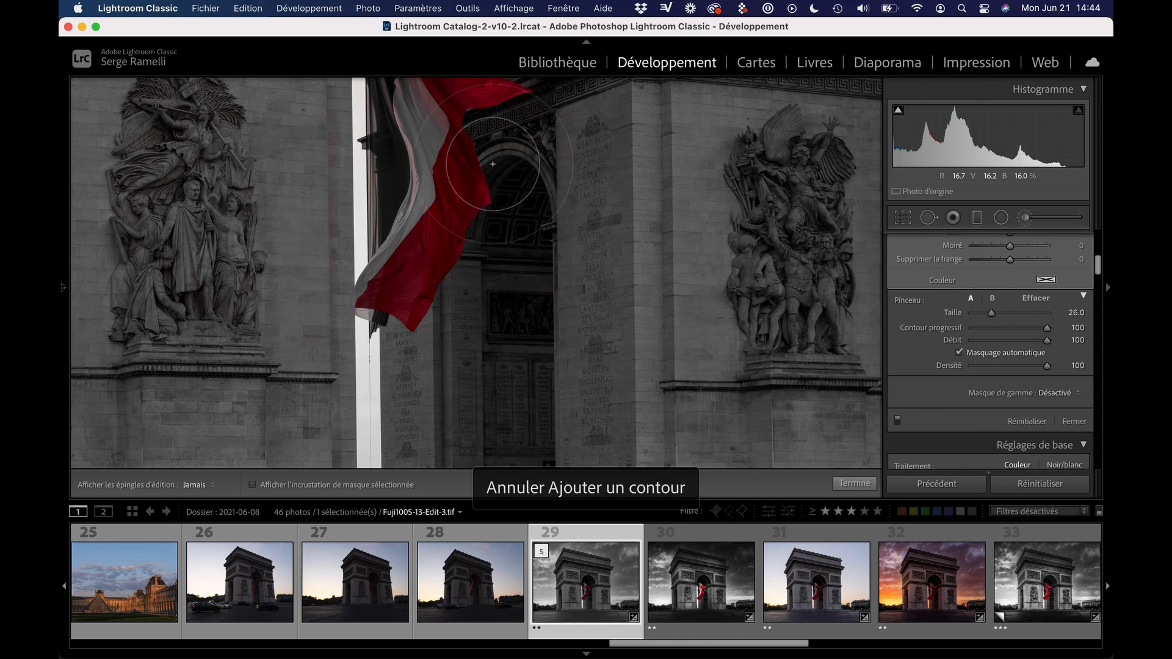
drag(535, 235, 504, 386)
key(h)
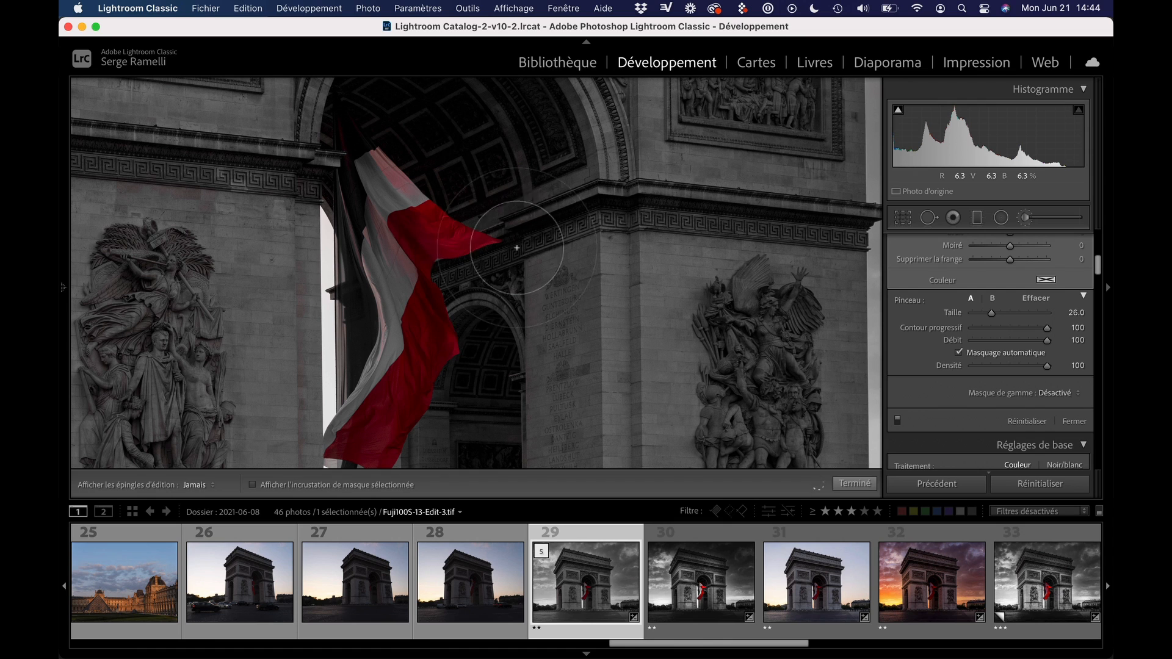
key(h)
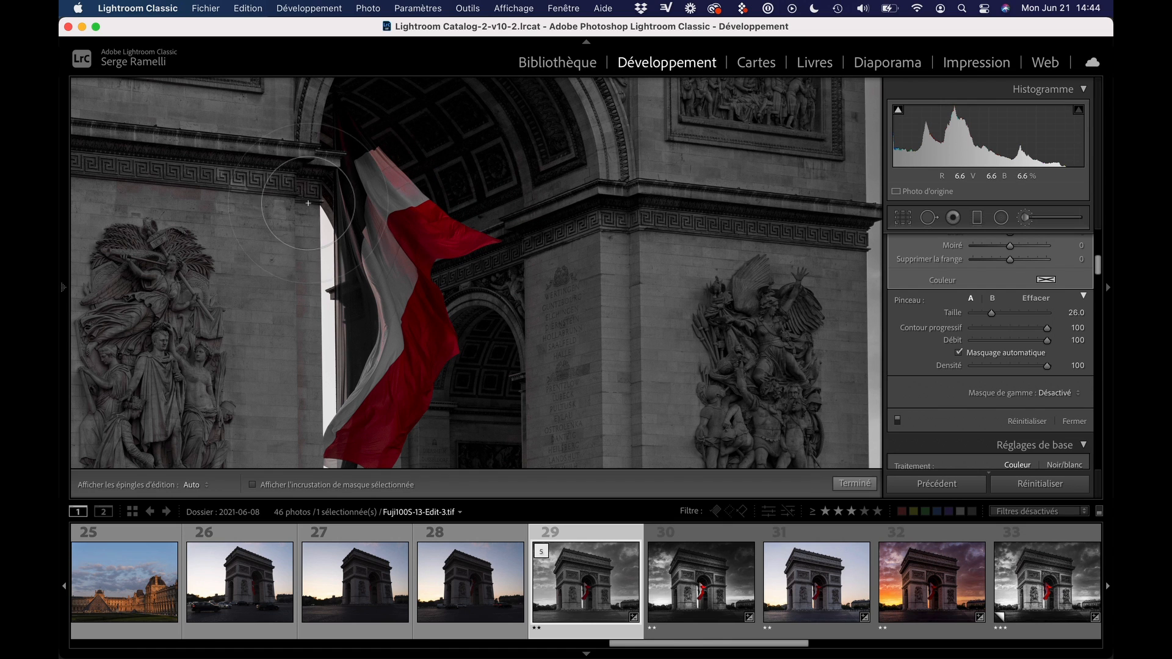
key(h)
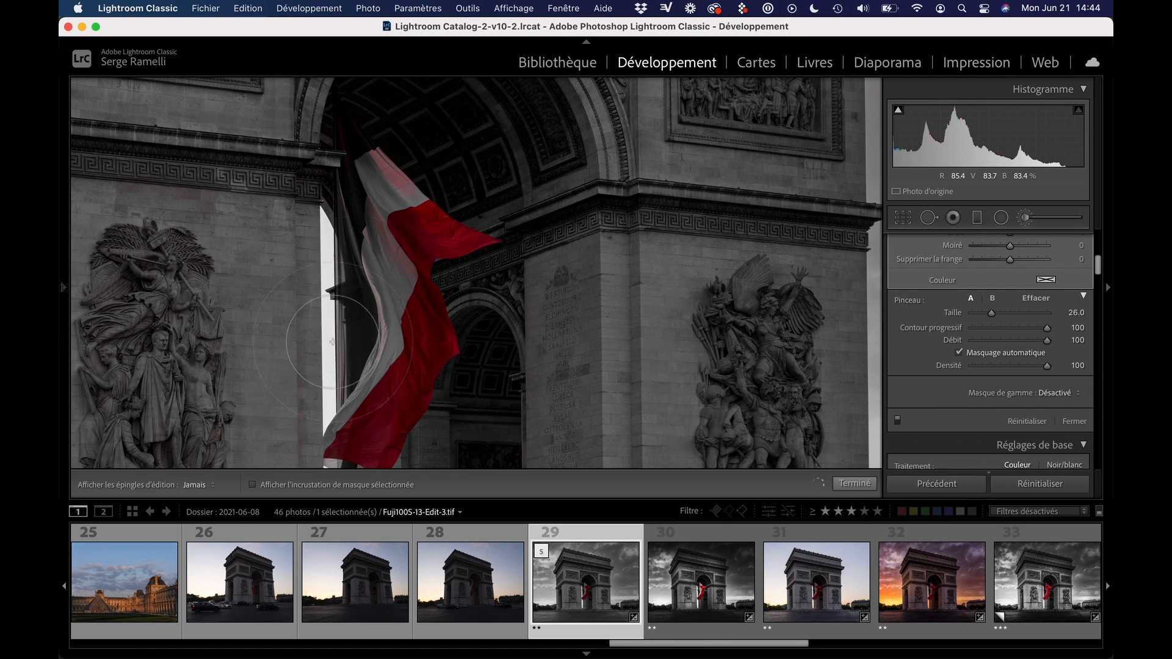
drag(342, 306, 414, 131)
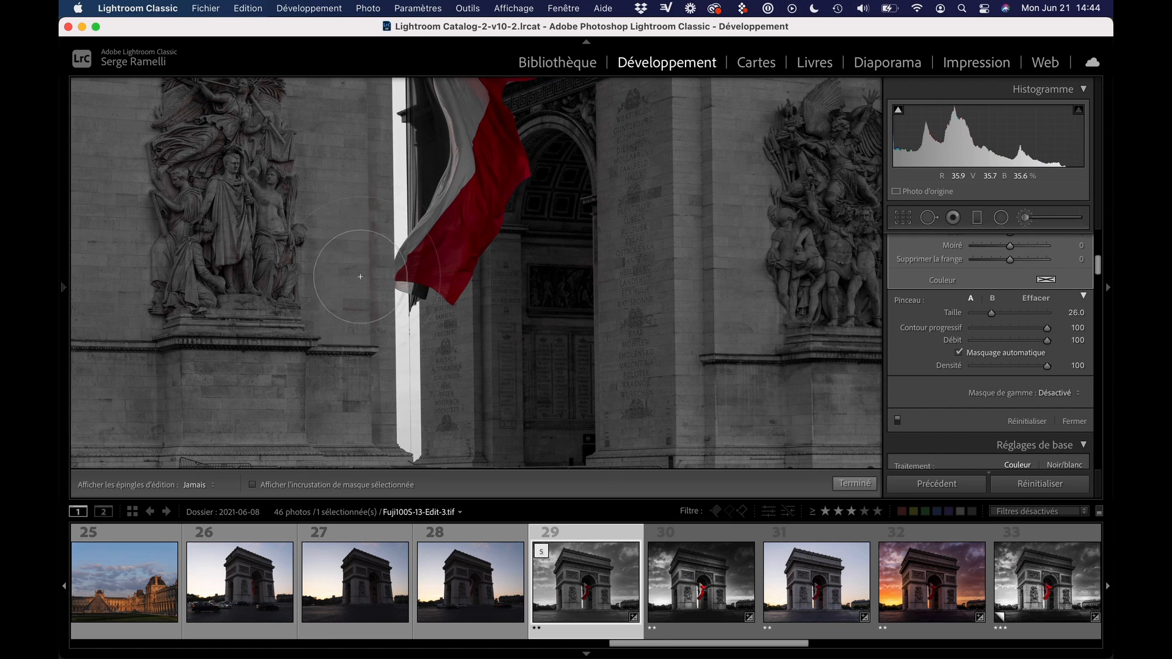
key(h)
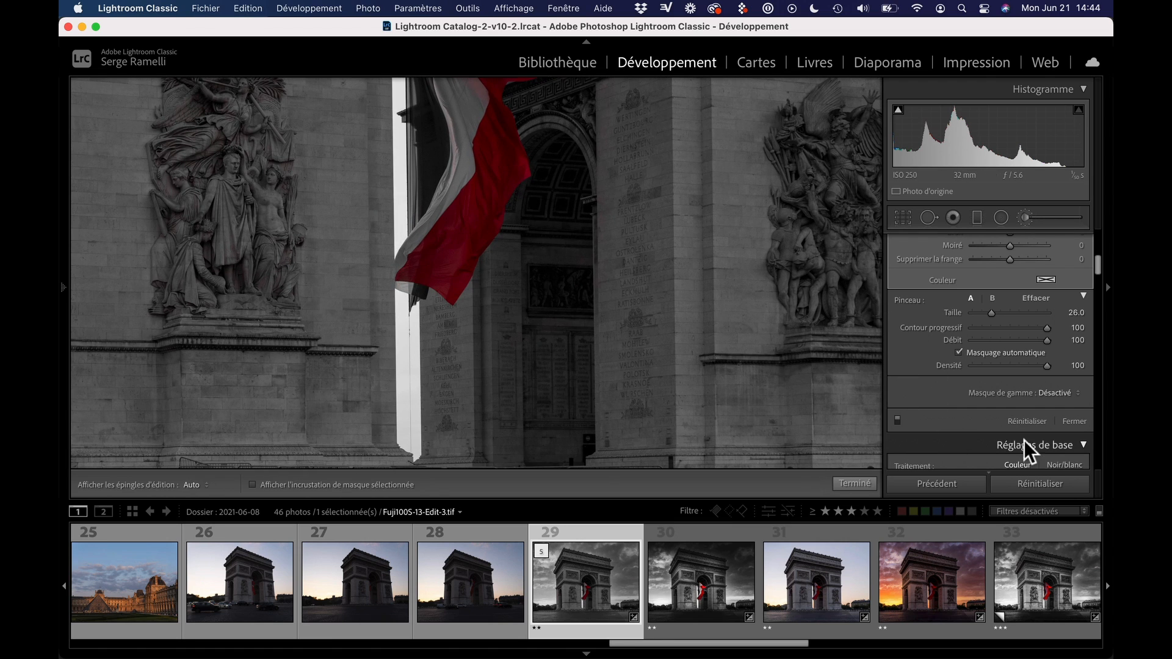
Turn off auto masking (Masquage automatique) and brush out the remaining red tint on the left pillar's relief and the surrounding stonework
click(1015, 356)
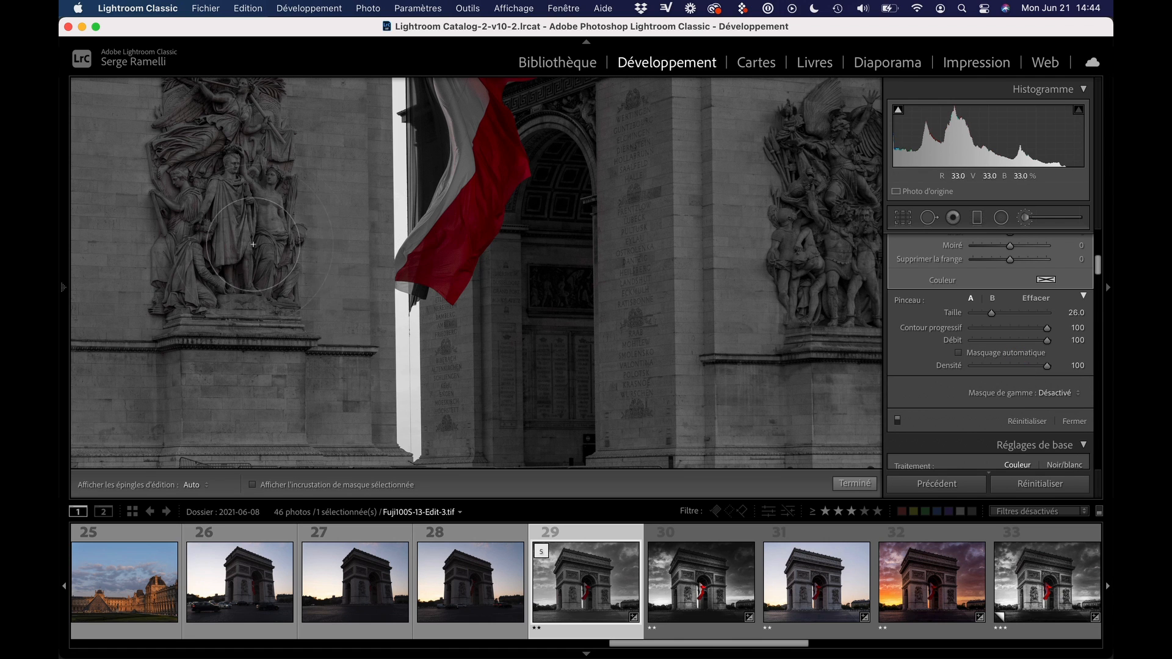
drag(263, 161, 309, 313)
key(h)
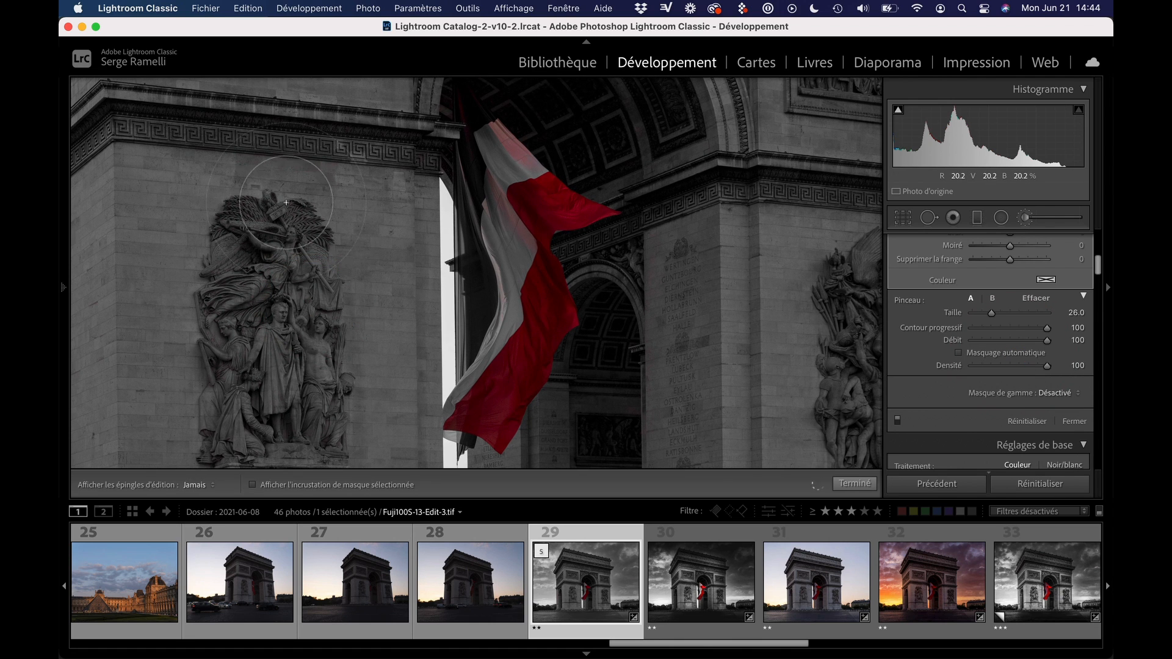
drag(245, 241, 191, 387)
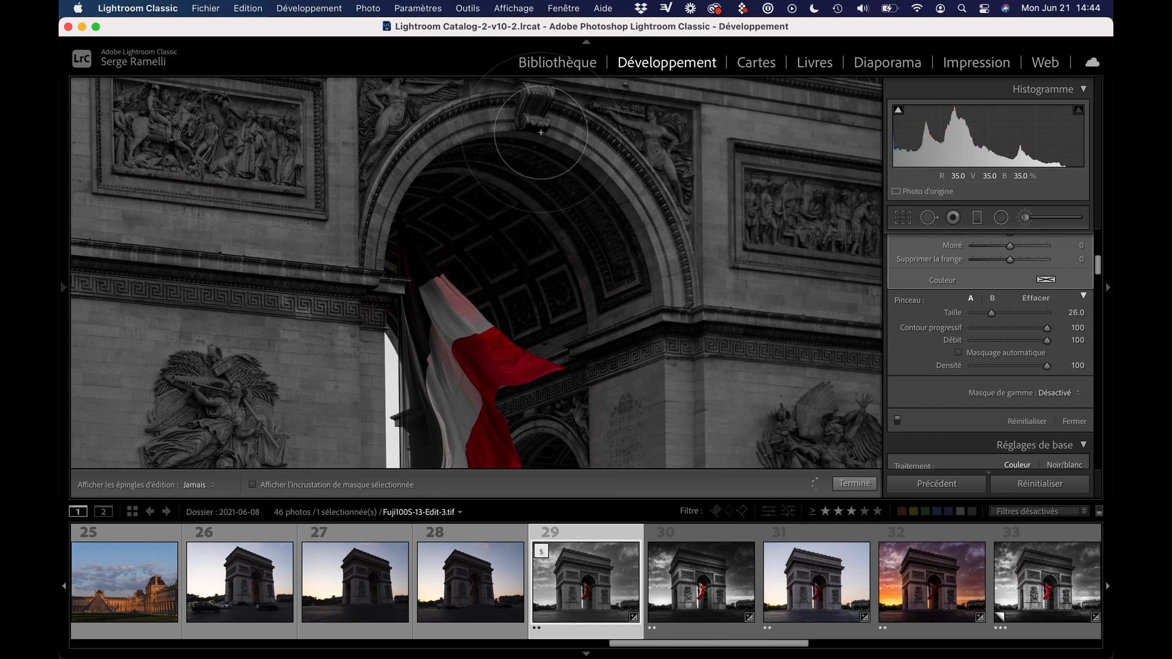
drag(796, 299, 664, 156)
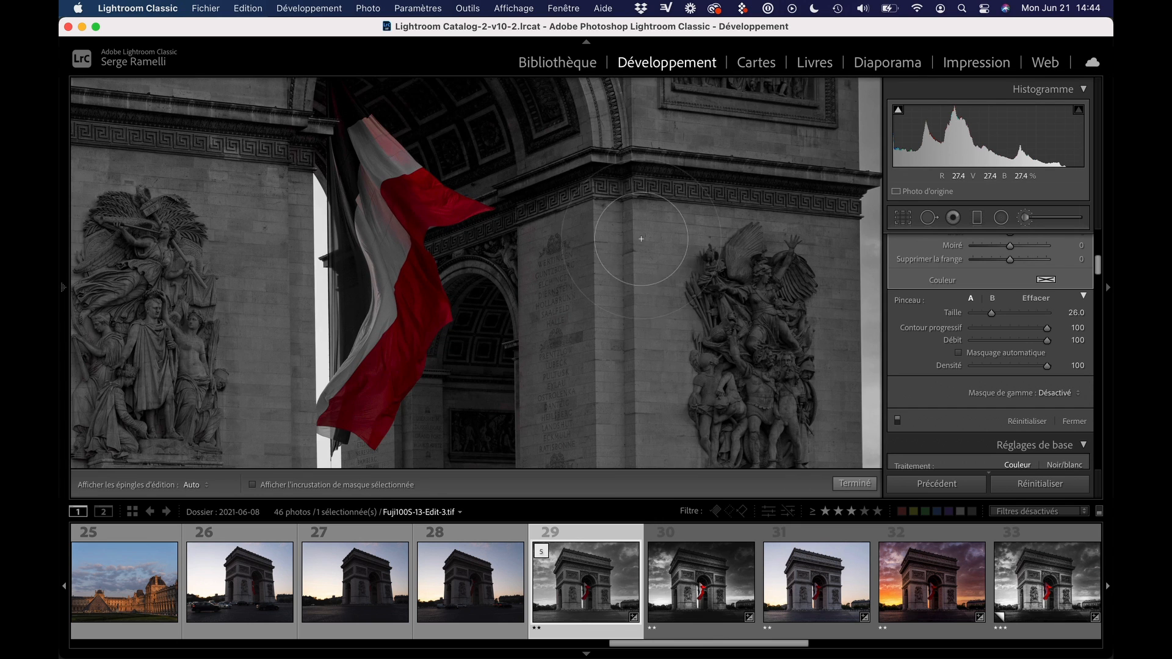
drag(601, 345, 632, 173)
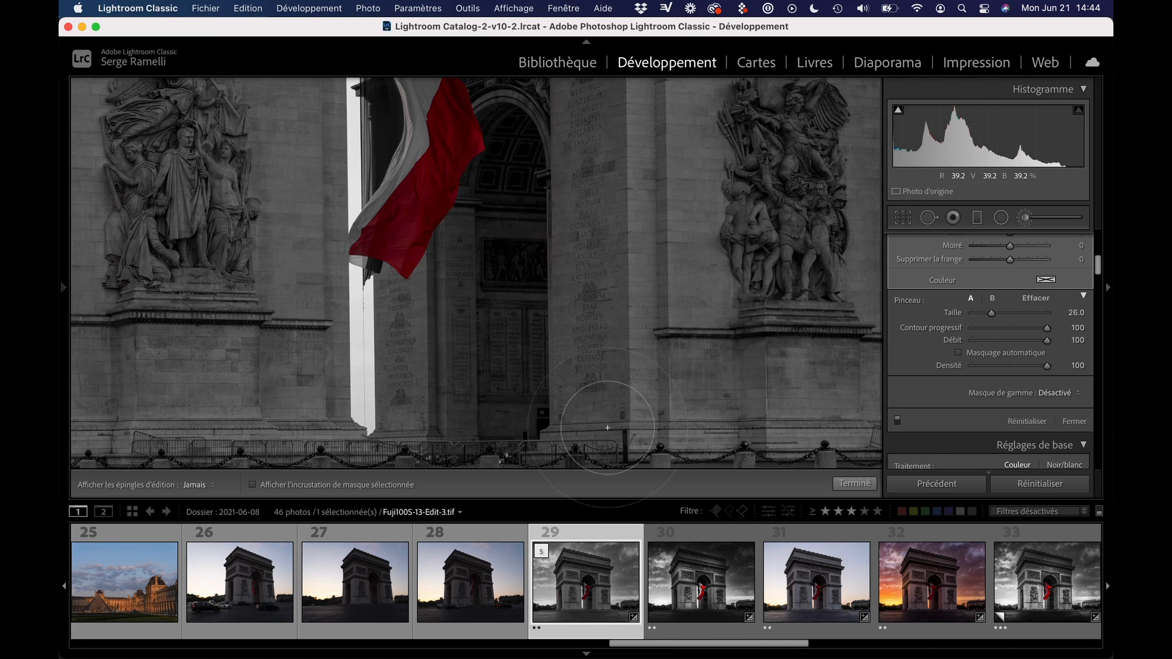
drag(647, 236, 649, 37)
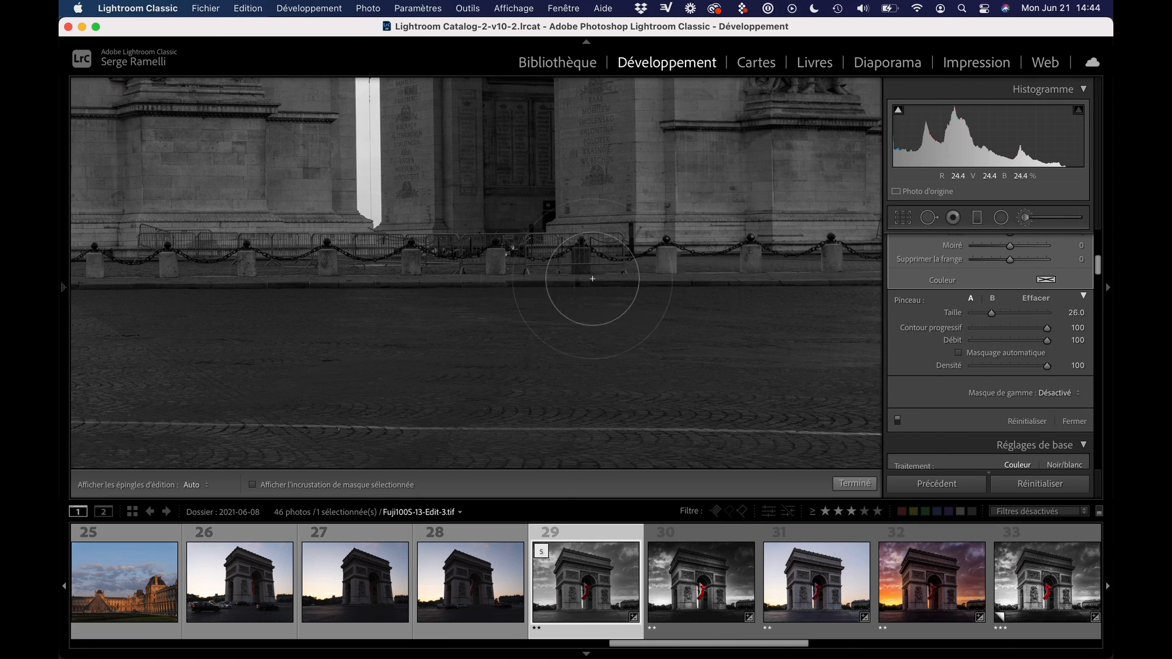
key(super+minus)
key(super+minus)
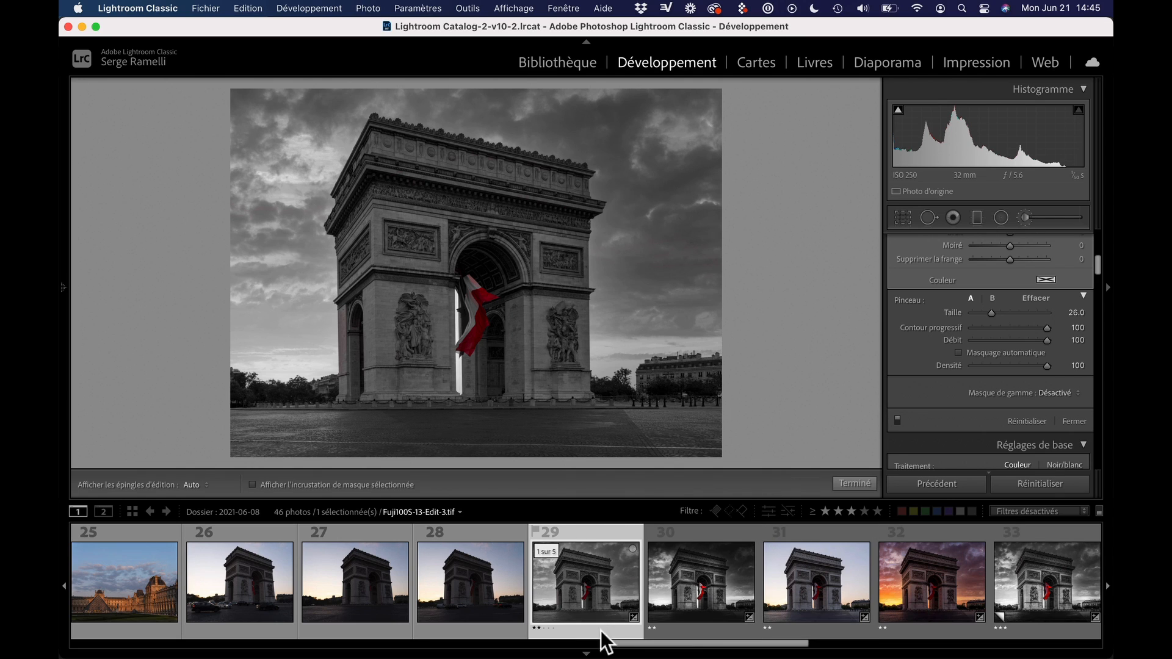
Hide the filmstrip, reset the graduated filter's settings and add a gradient with Exposition −1.56 darkening the sky and upper arch
click(585, 651)
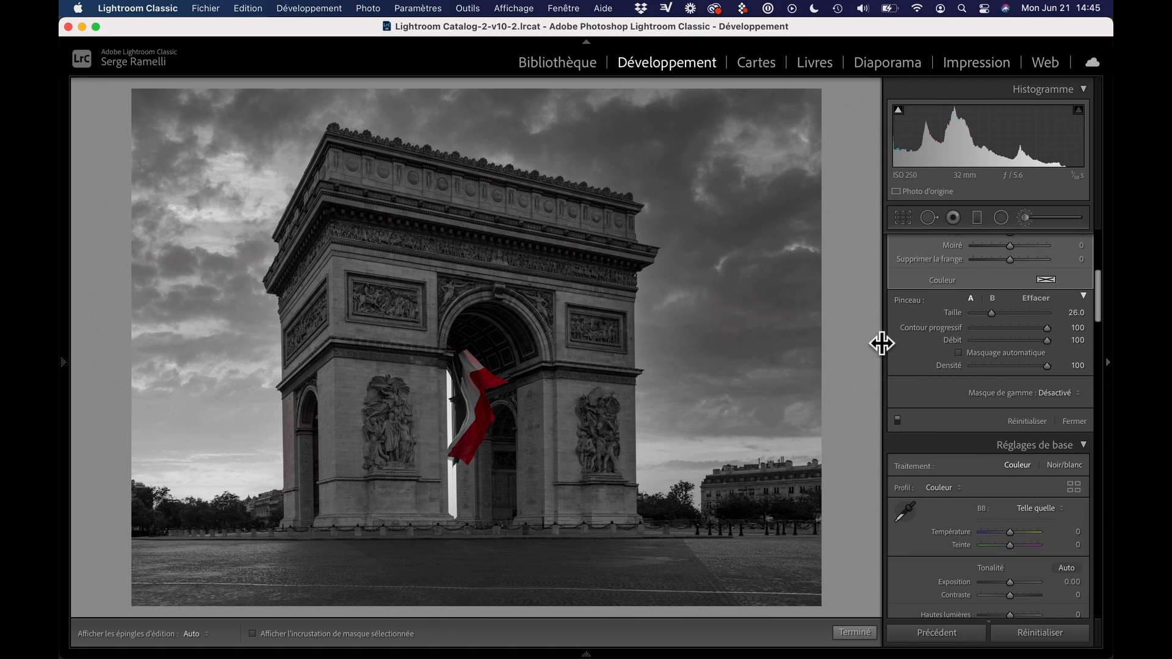
click(975, 219)
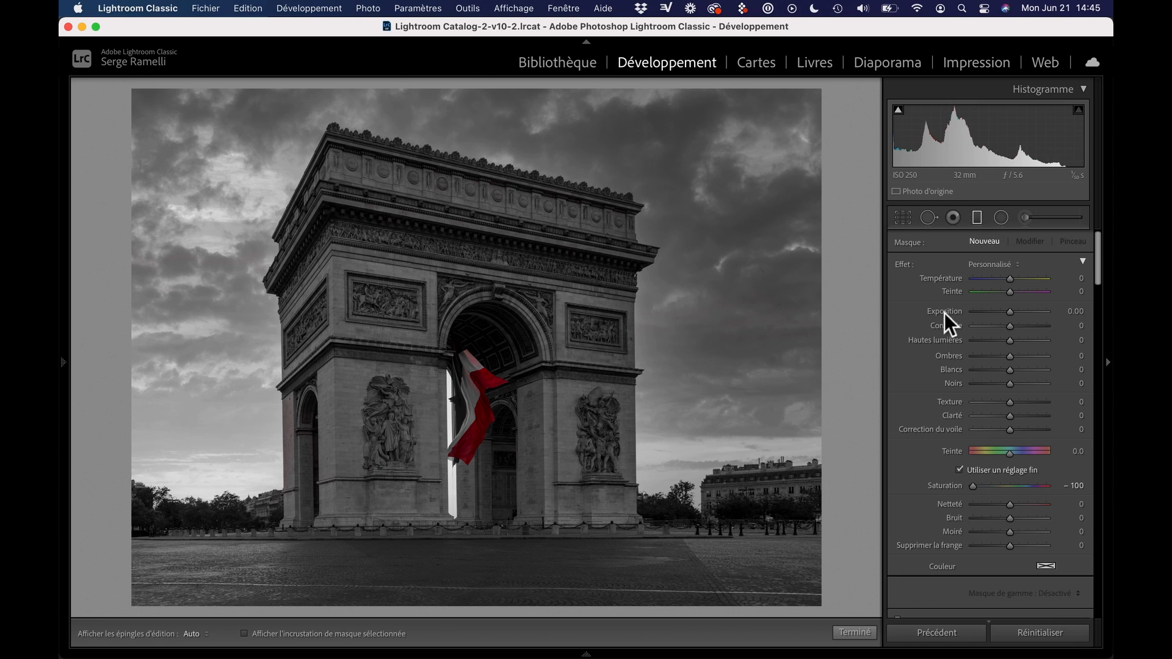
double_click(903, 264)
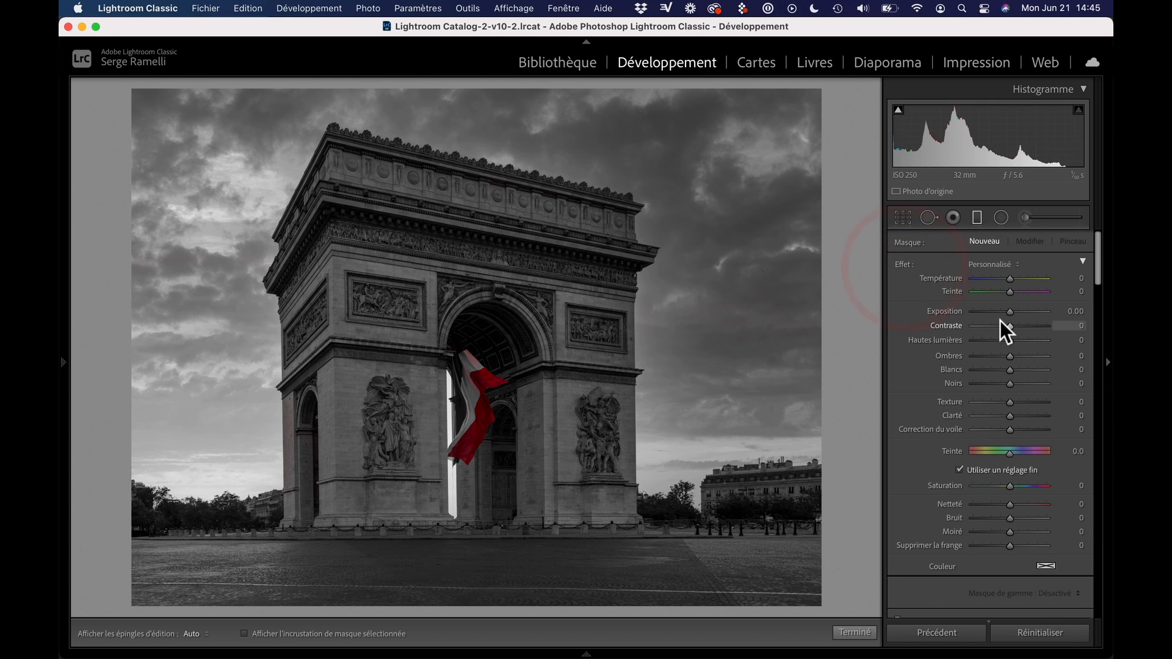
drag(1008, 312, 990, 312)
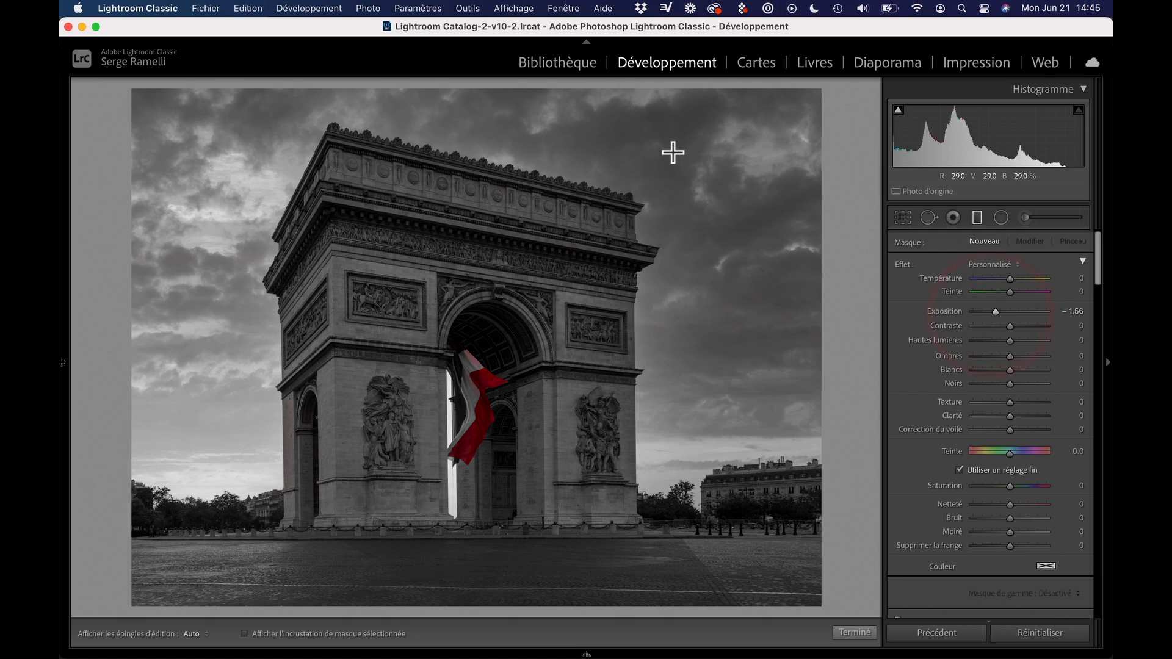
drag(694, 164, 688, 431)
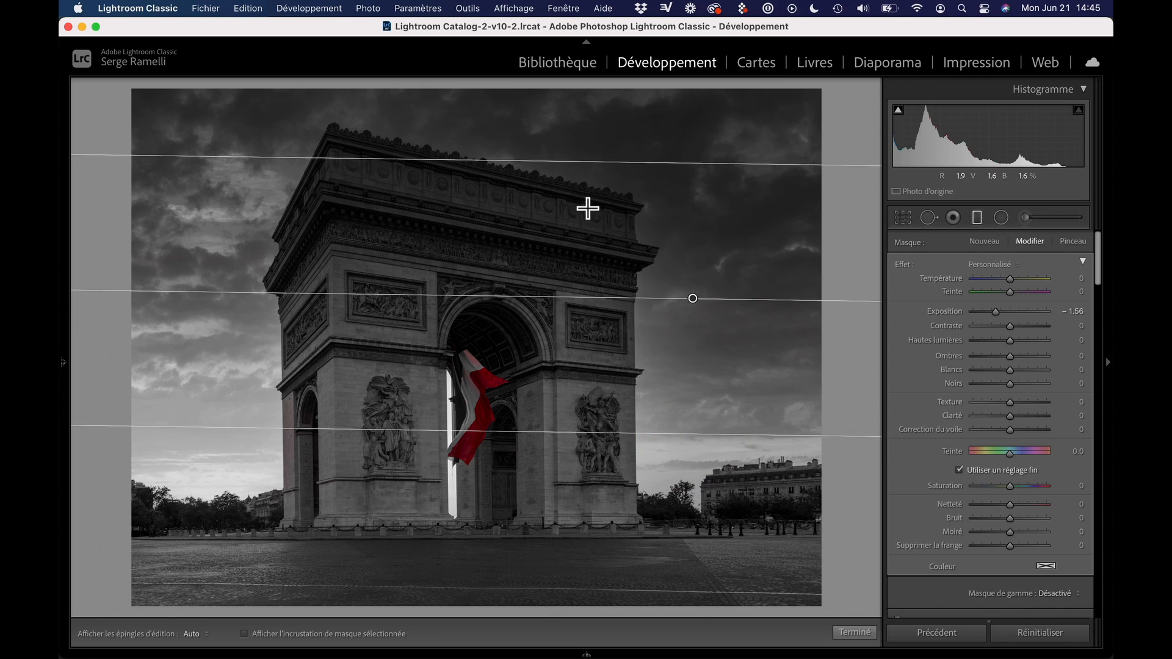
Restrict the sky gradient with a Luminance range mask, setting its Gamme to 39/100
scroll(1029, 530, down, 1)
scroll(1028, 528, down, 5)
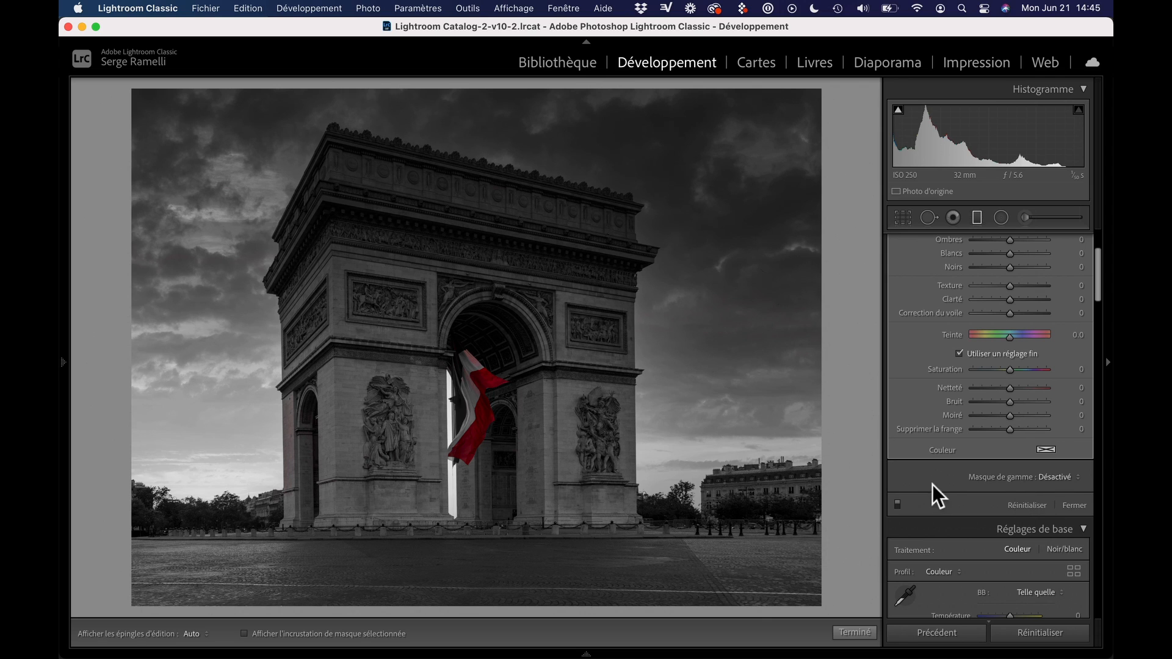
click(1053, 477)
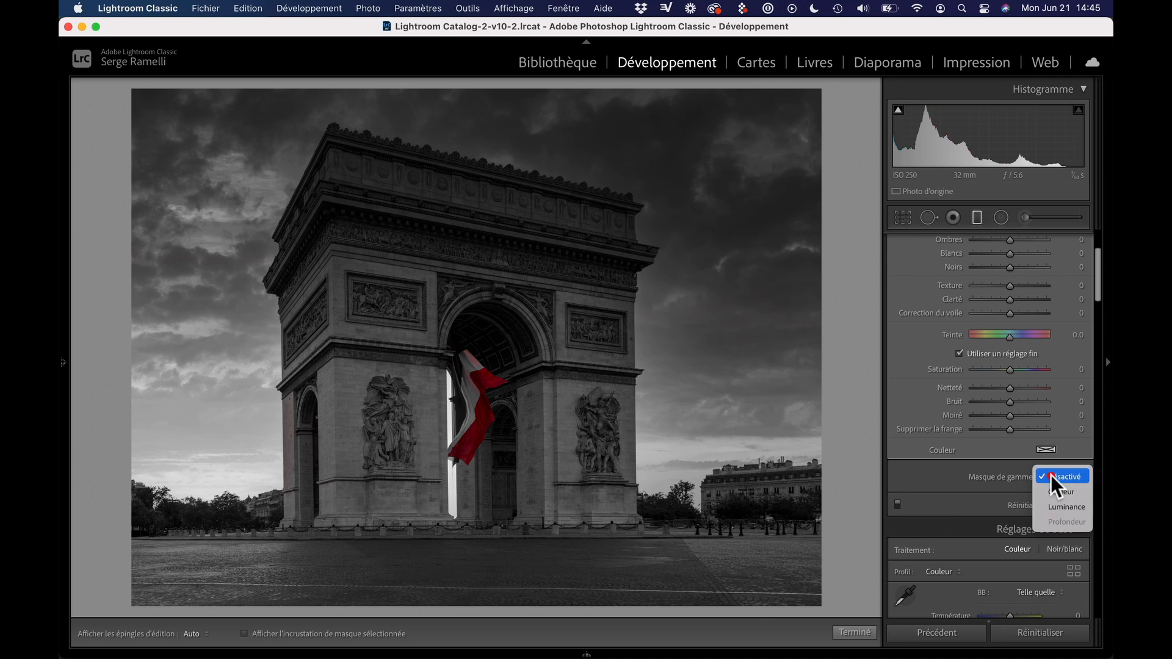
click(1061, 507)
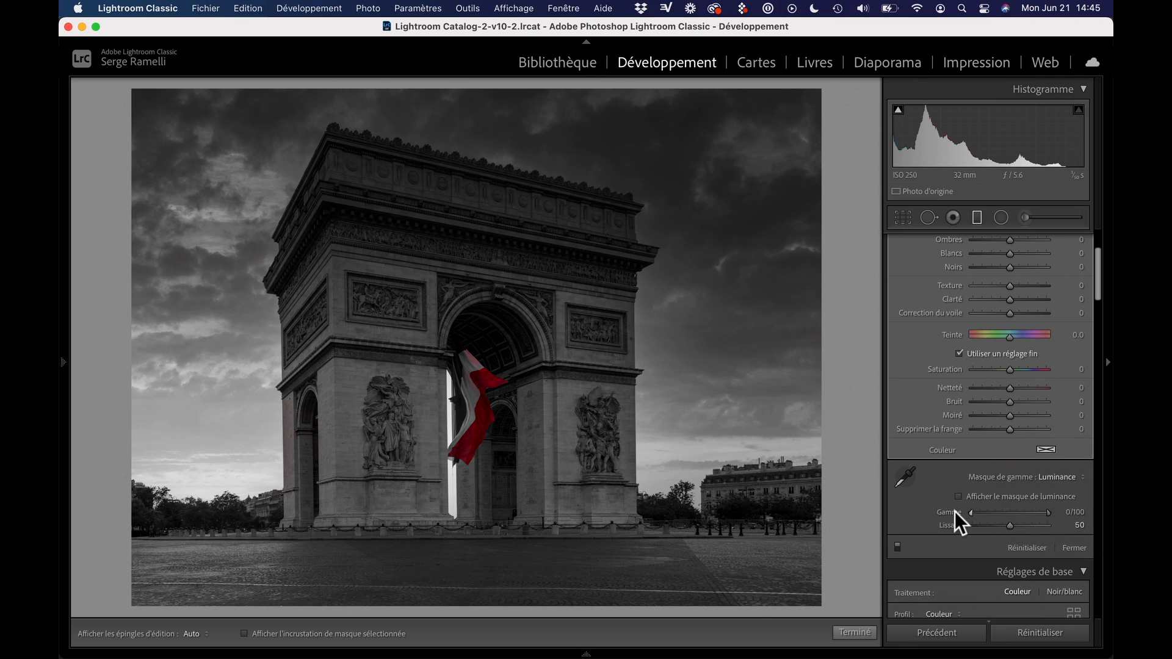
drag(971, 513, 1007, 514)
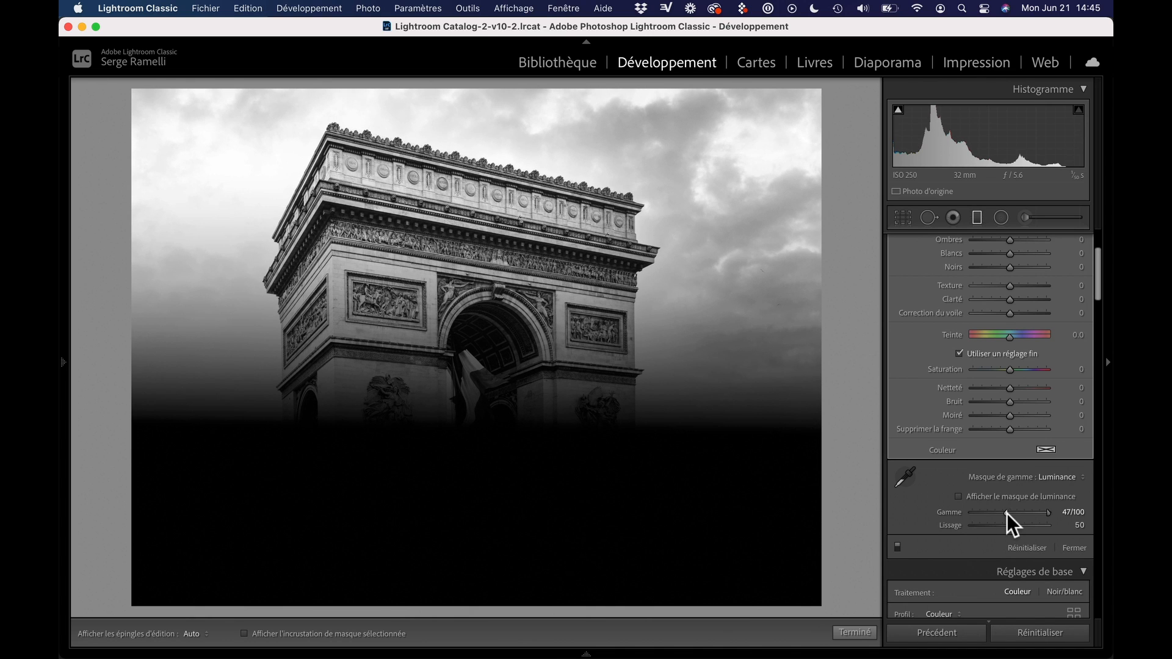
drag(1006, 515, 1000, 515)
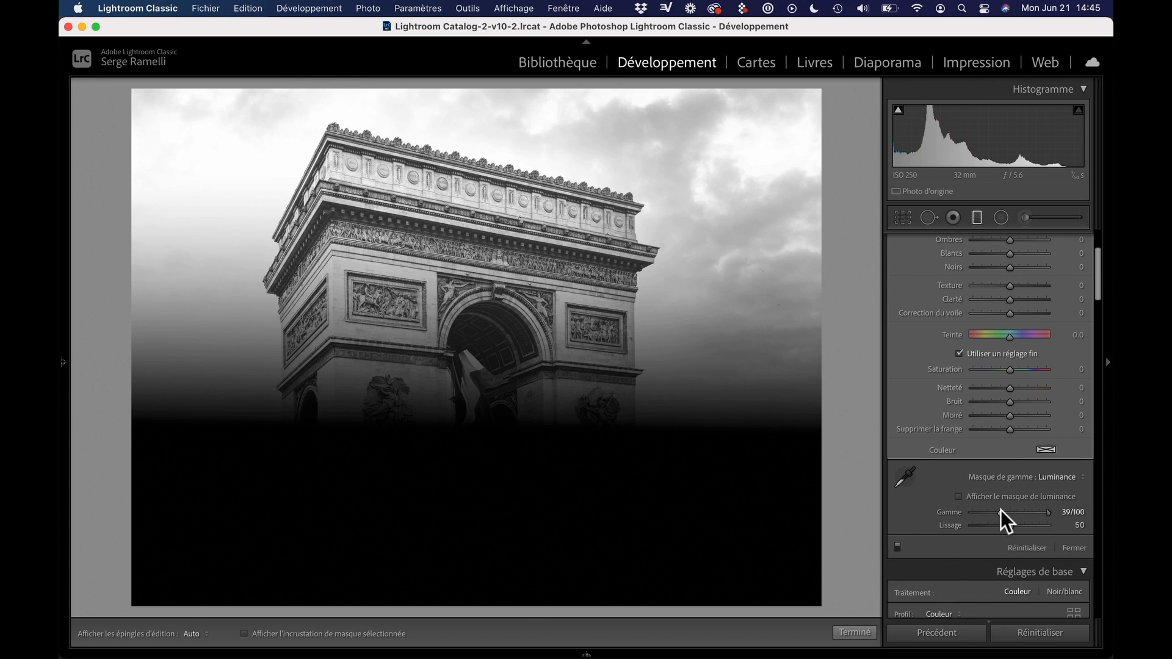
drag(1001, 514, 999, 514)
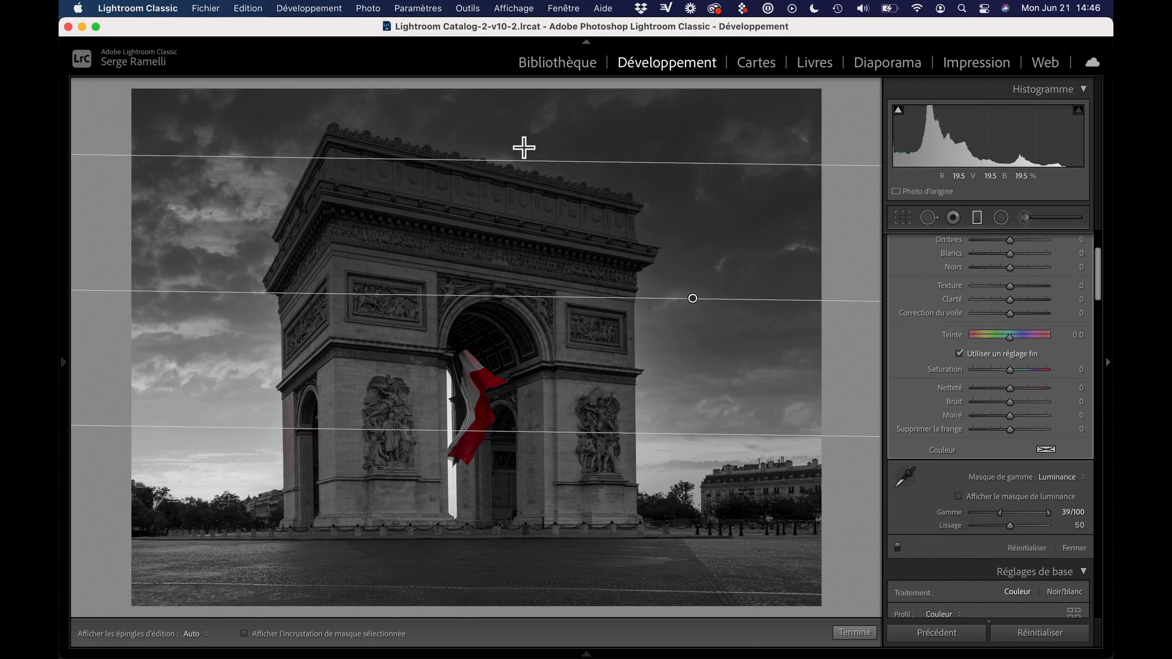
Widen the sky gradient's transition upward, compare the image with and without the filter, and move the gradient higher over the sky
drag(524, 162, 523, 120)
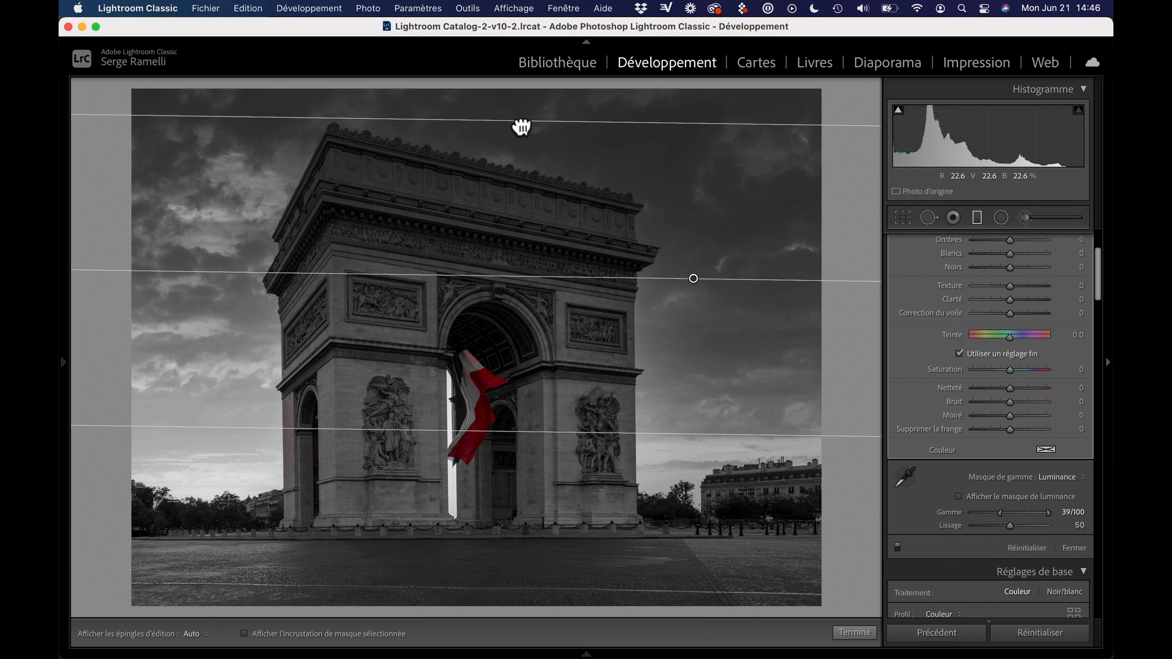
click(896, 548)
click(895, 548)
drag(693, 280, 681, 230)
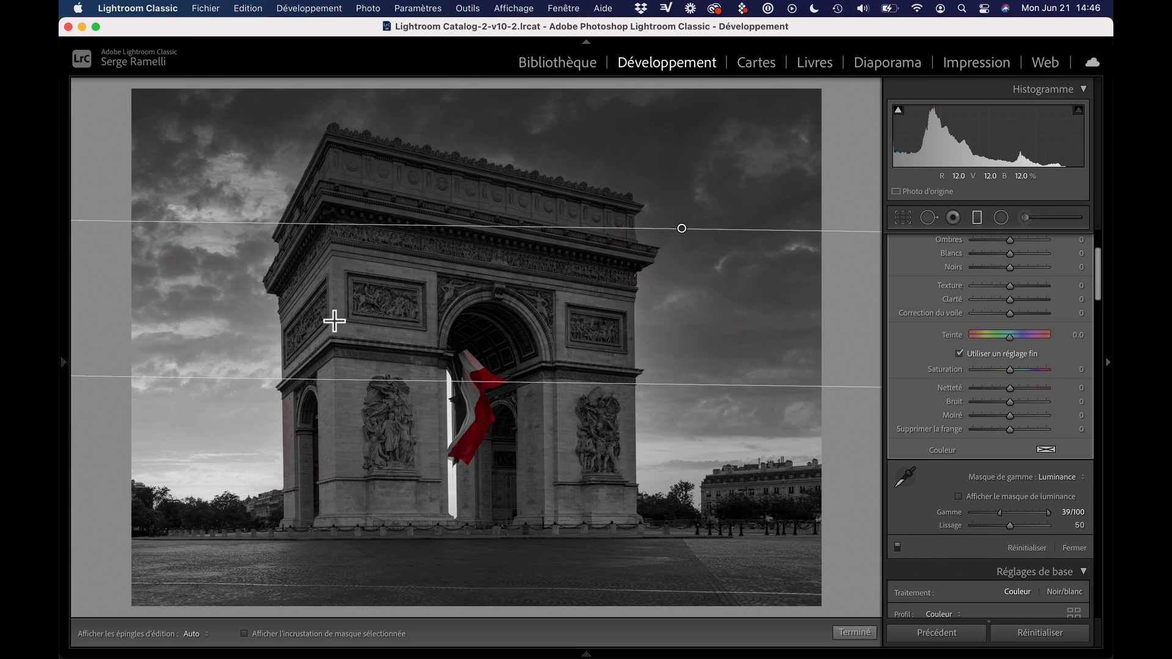
Add a second darkening gradient without a range mask and move it up to the image's upper edge
drag(580, 124, 578, 322)
drag(580, 224, 549, 110)
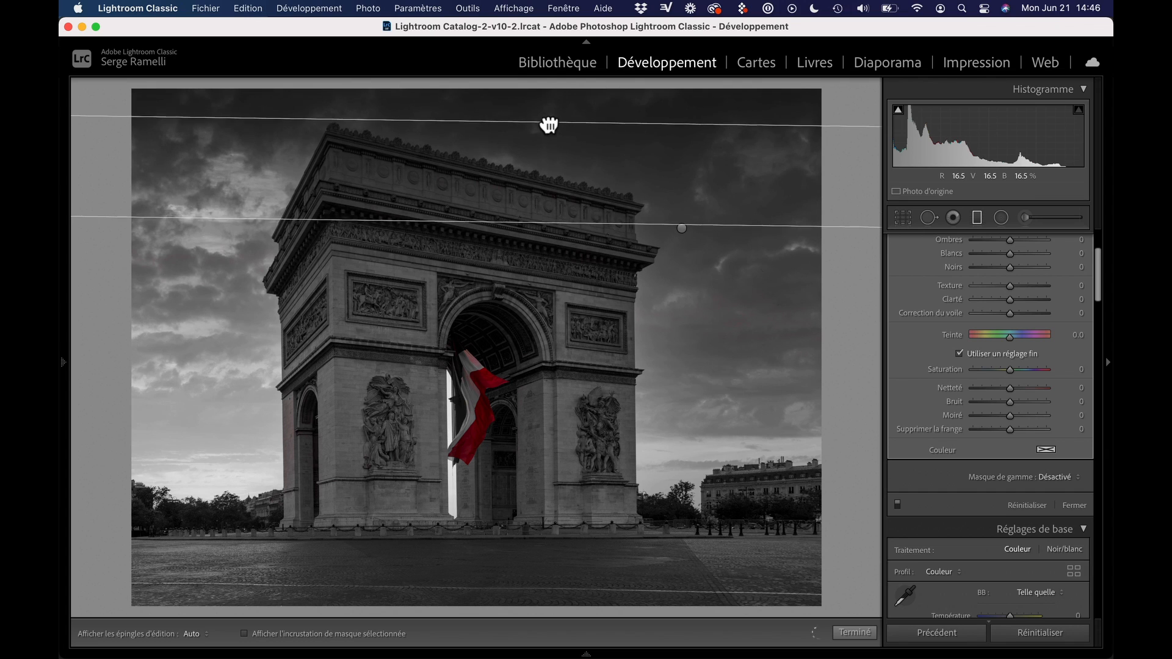
click(440, 104)
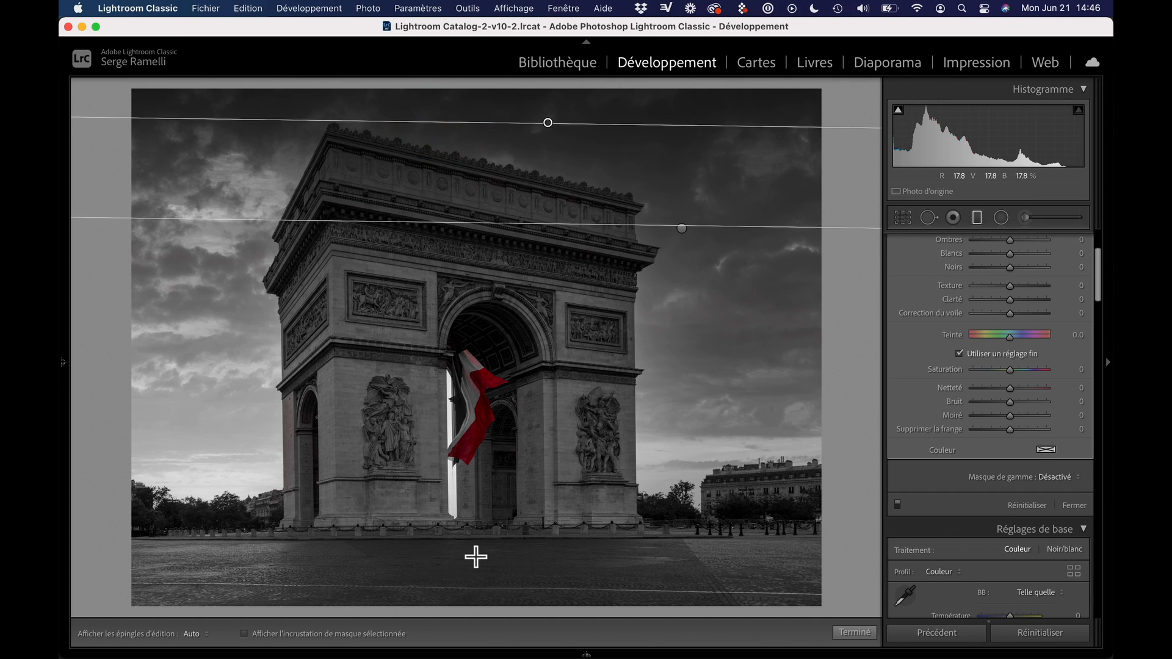
Add a third gradient darkening the image from below, lower it onto the cobbled foreground and close the graduated filter
drag(475, 556, 479, 405)
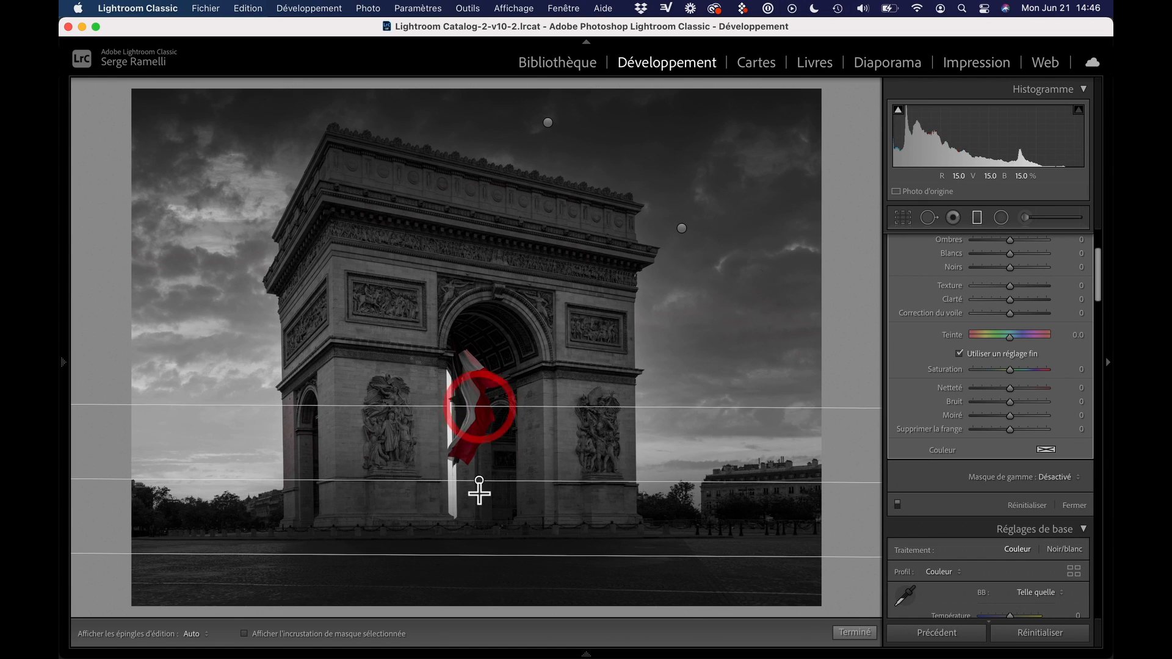
drag(479, 481, 479, 564)
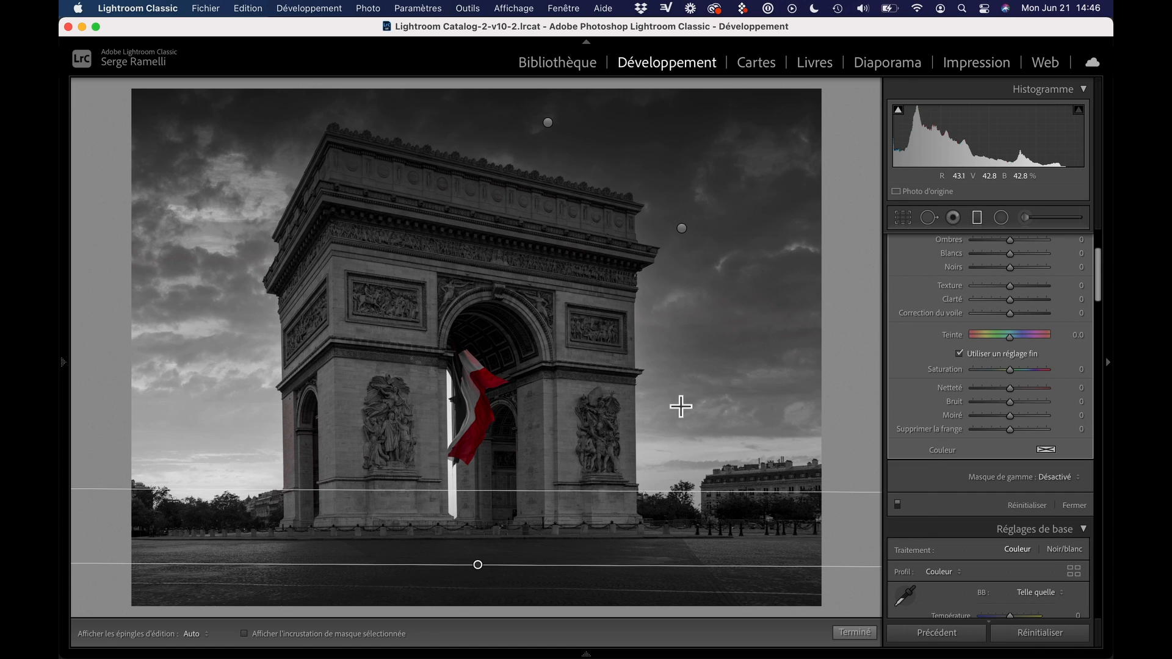
click(854, 633)
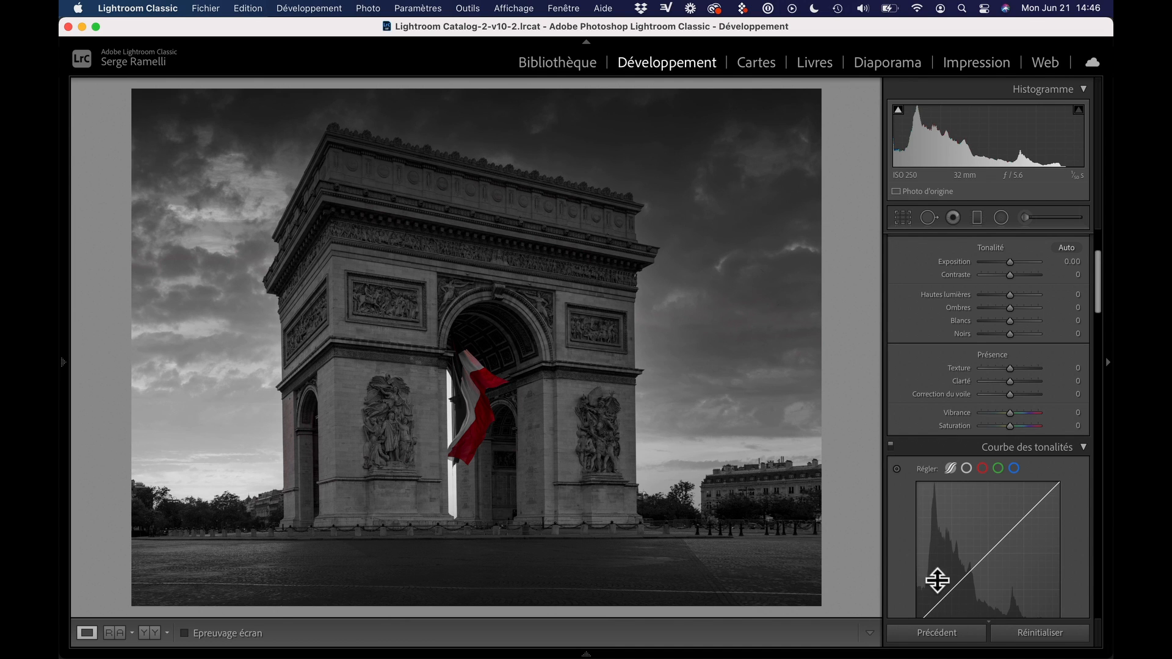
Set the photo's overall Exposition to −0.75 in the basic adjustments (Réglages de base)
scroll(1020, 360, up, 5)
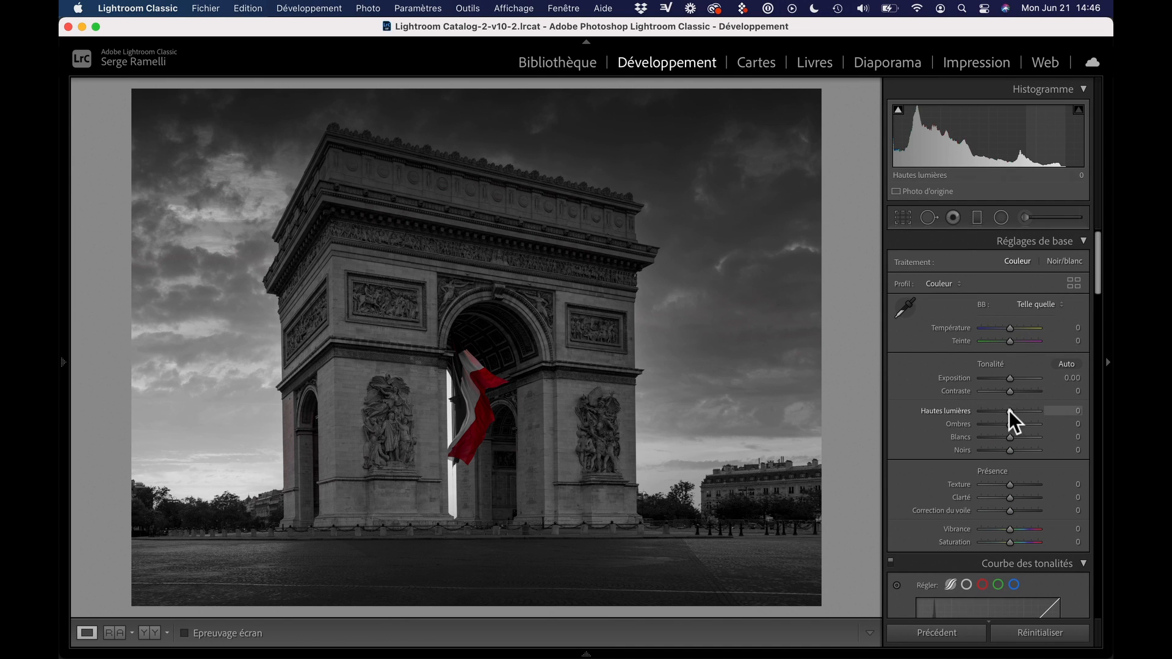
drag(1008, 410, 1006, 380)
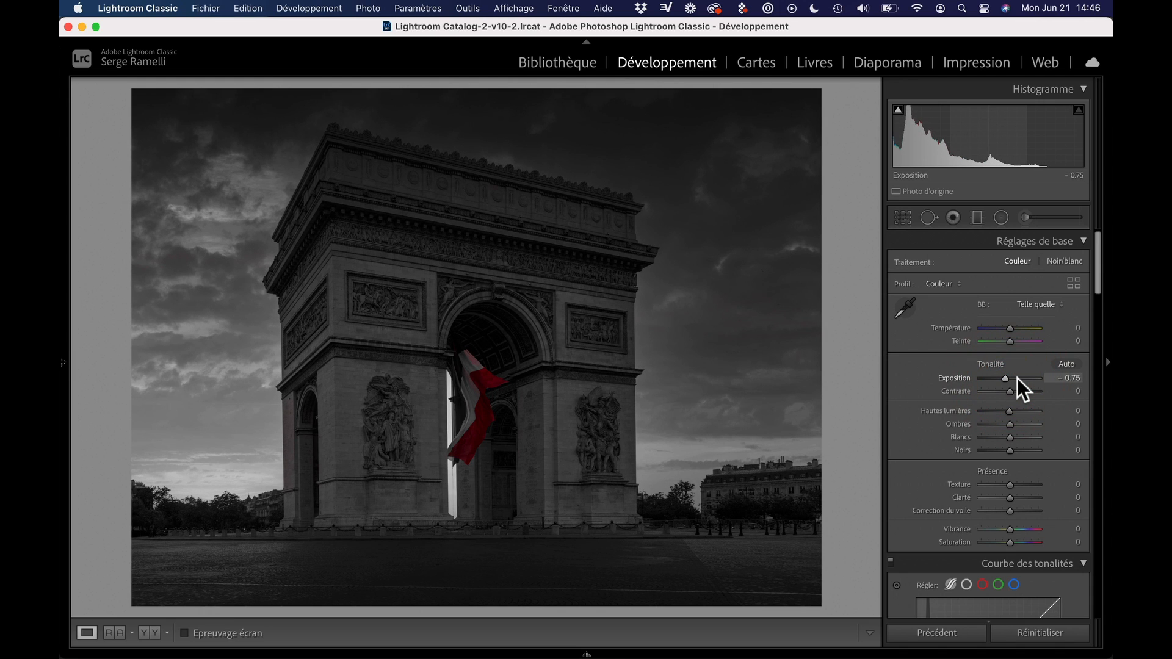
Start a new radial filter with reset settings and raised Exposition, and draw it as a circle over the archway's upper edge
click(1004, 220)
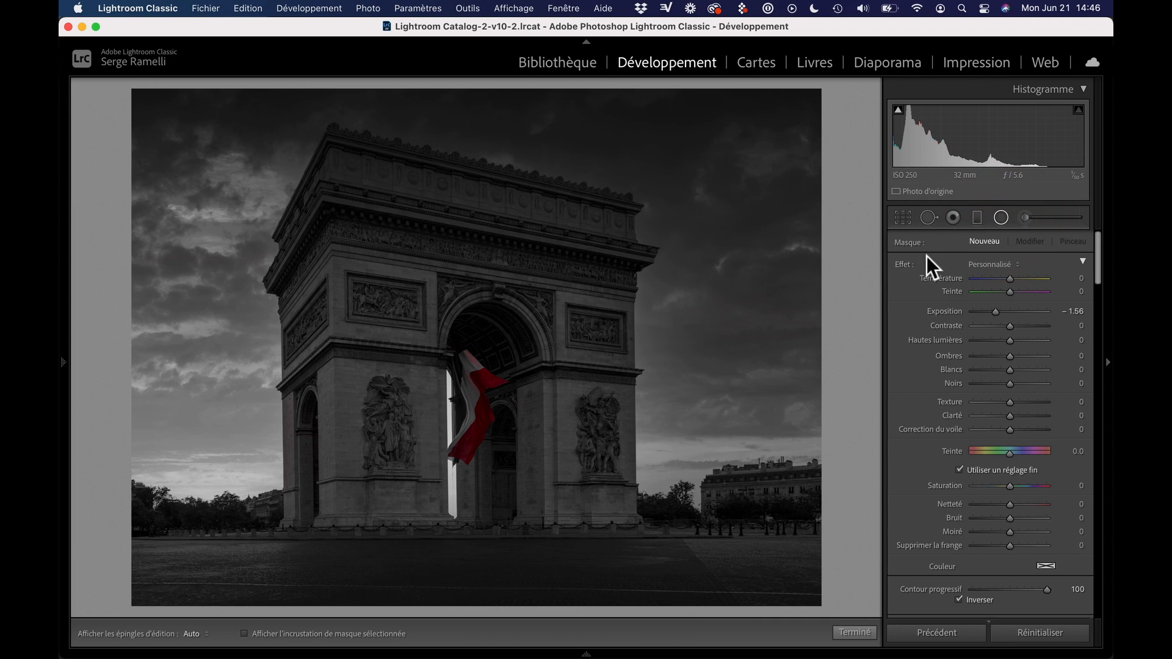
double_click(897, 265)
drag(1008, 313, 1016, 313)
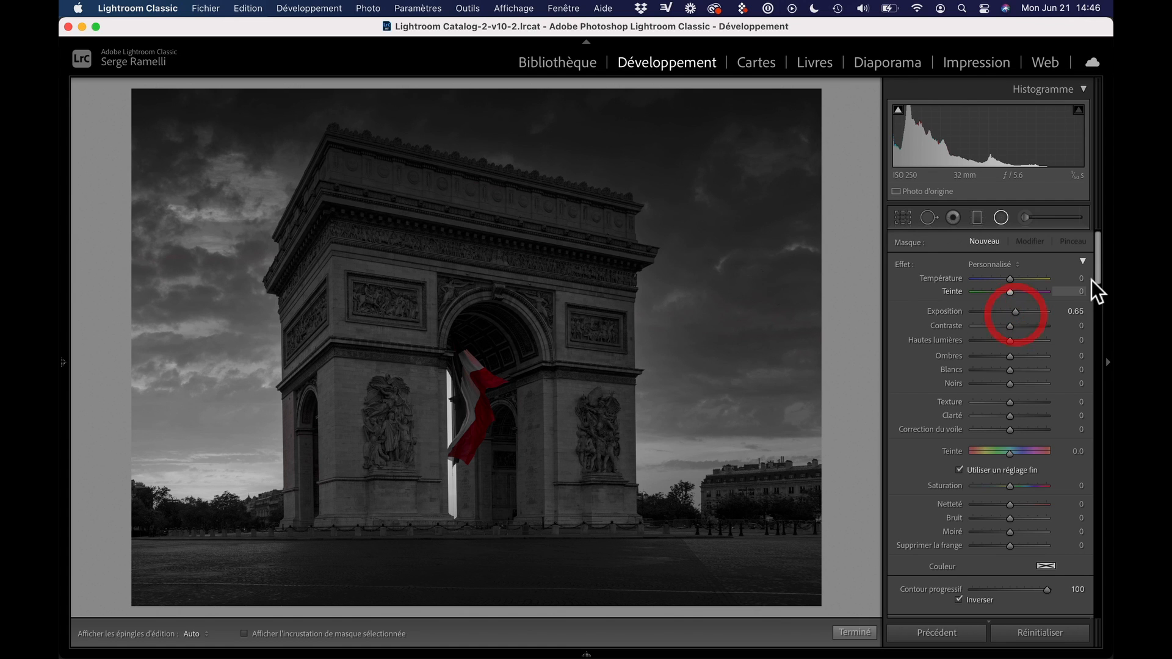
drag(1096, 277, 1096, 309)
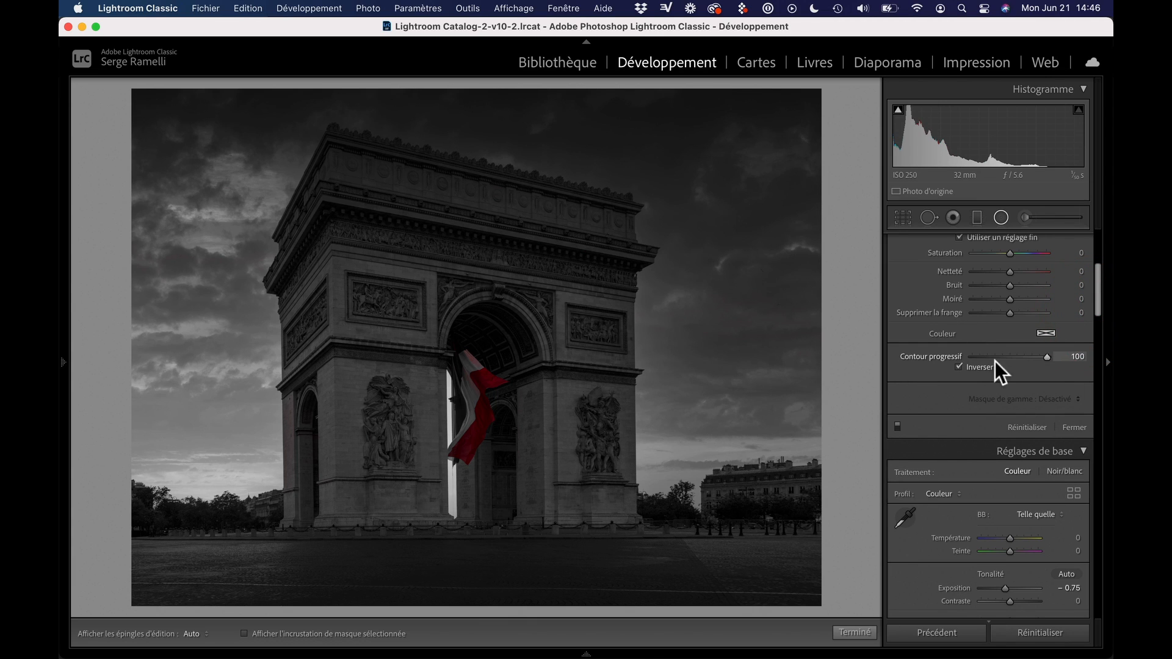
drag(511, 290, 600, 372)
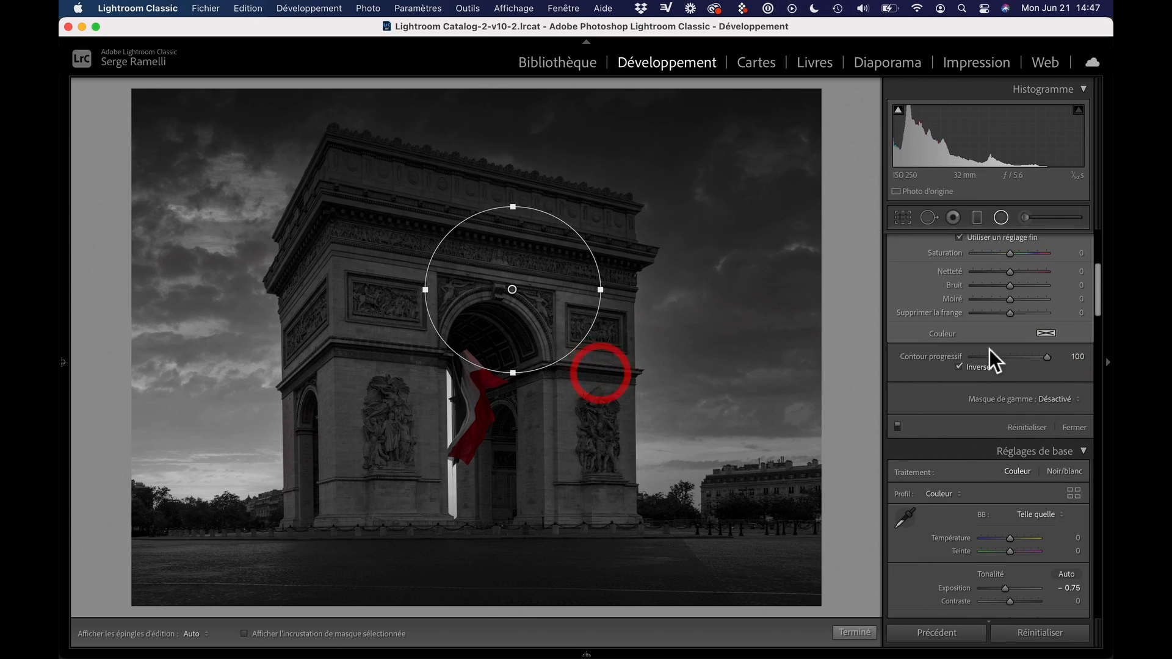
Try the radial filter's Contour progressif at 0, move the circle toward the left pillar, and restore the feathering to 100
drag(1046, 357, 923, 360)
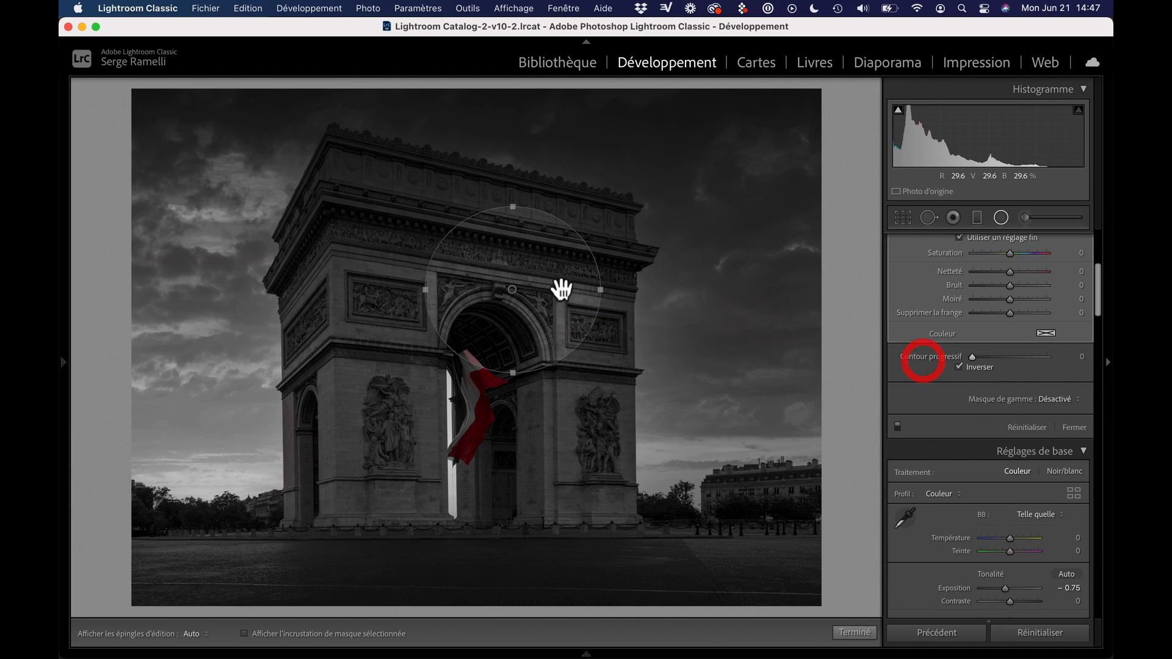
drag(512, 292, 415, 311)
drag(979, 354, 1089, 368)
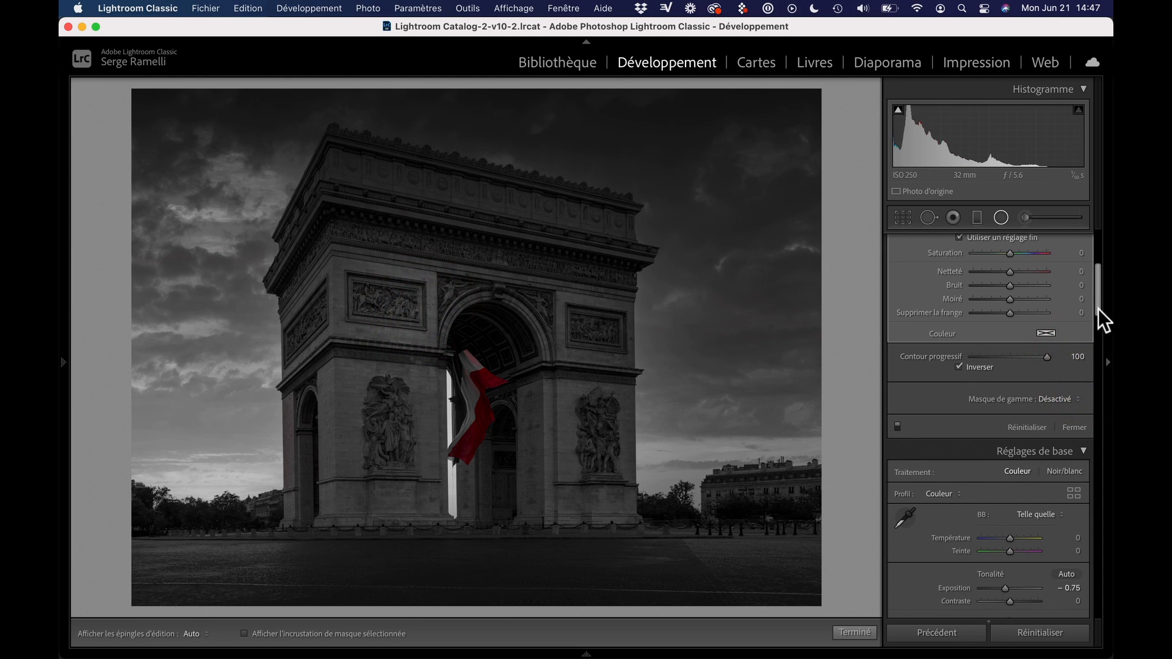
Set the radial filter's Exposition to 0.77 and move its circle onto the flag in the archway
drag(1098, 308, 1093, 251)
drag(1017, 311, 1016, 312)
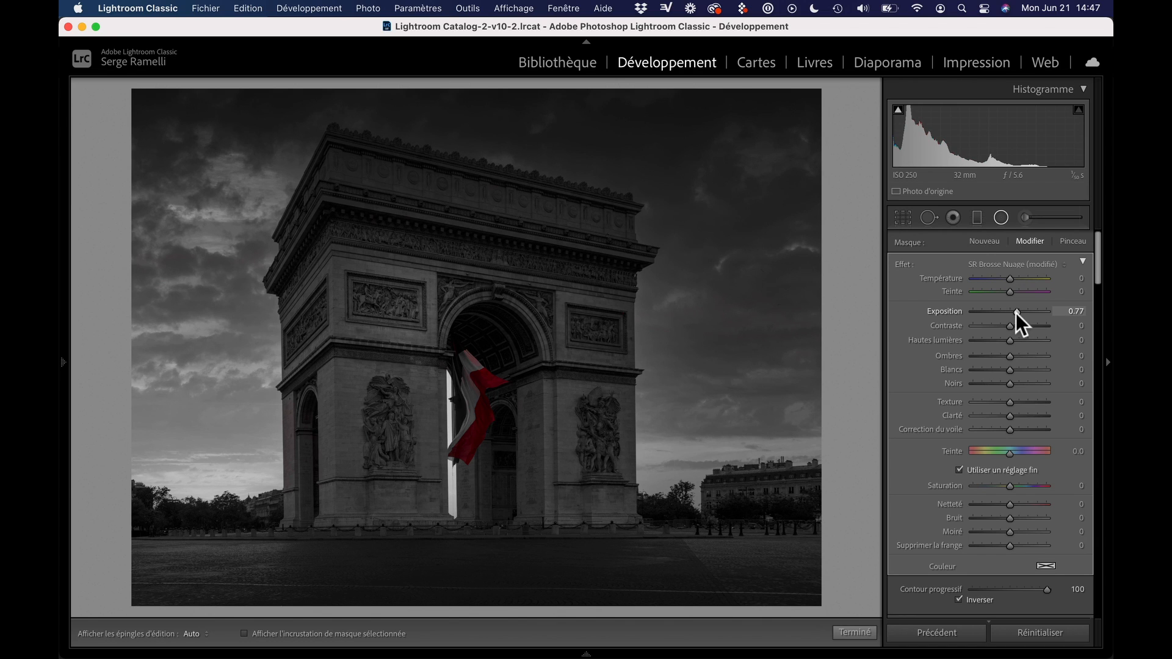
click(622, 313)
drag(414, 311, 471, 390)
Duplicate the flag's radial filter and place copies on the frieze at the monument's upper left and on the right pillar
right_click(471, 389)
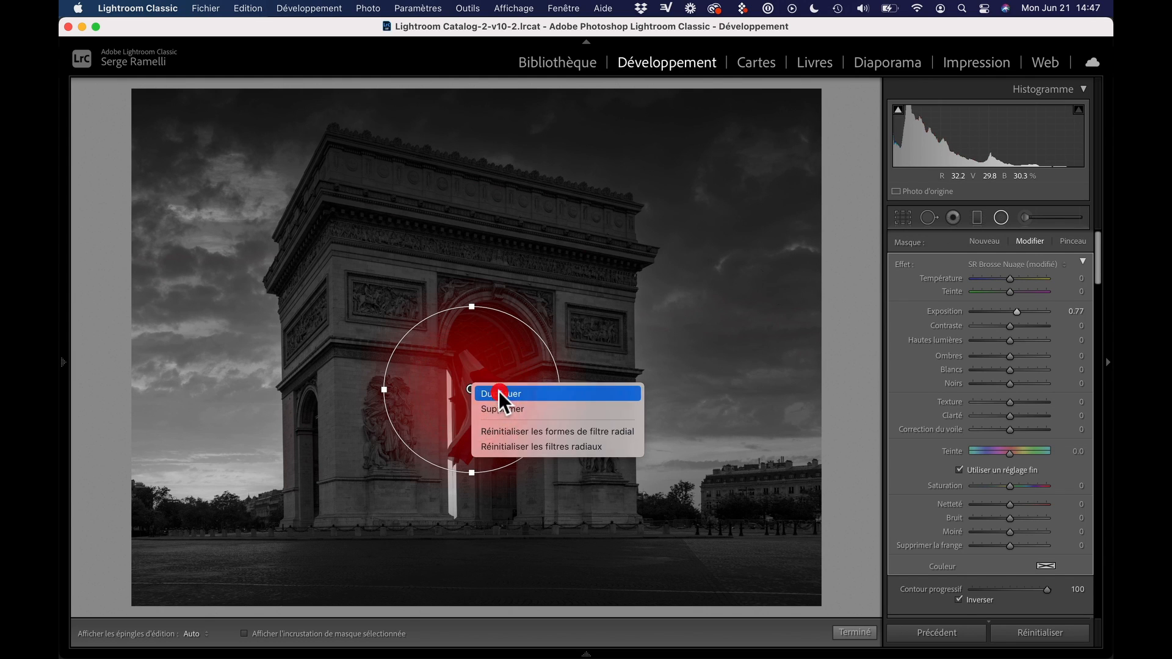
click(500, 391)
mouse_move(471, 383)
mouse_down()
mouse_move(387, 236)
mouse_move(523, 269)
mouse_move(595, 272)
mouse_move(572, 455)
mouse_up()
right_click(389, 239)
click(404, 244)
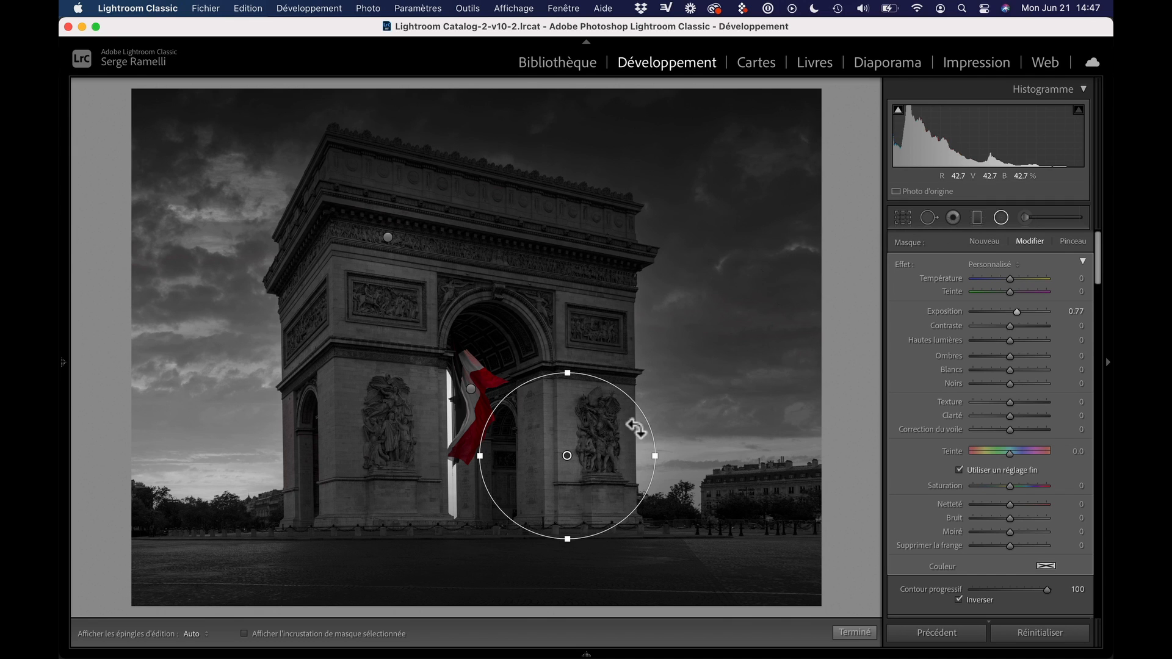
Duplicate the right pillar's radial filter and position the copy over the relief on the left pillar
right_click(560, 460)
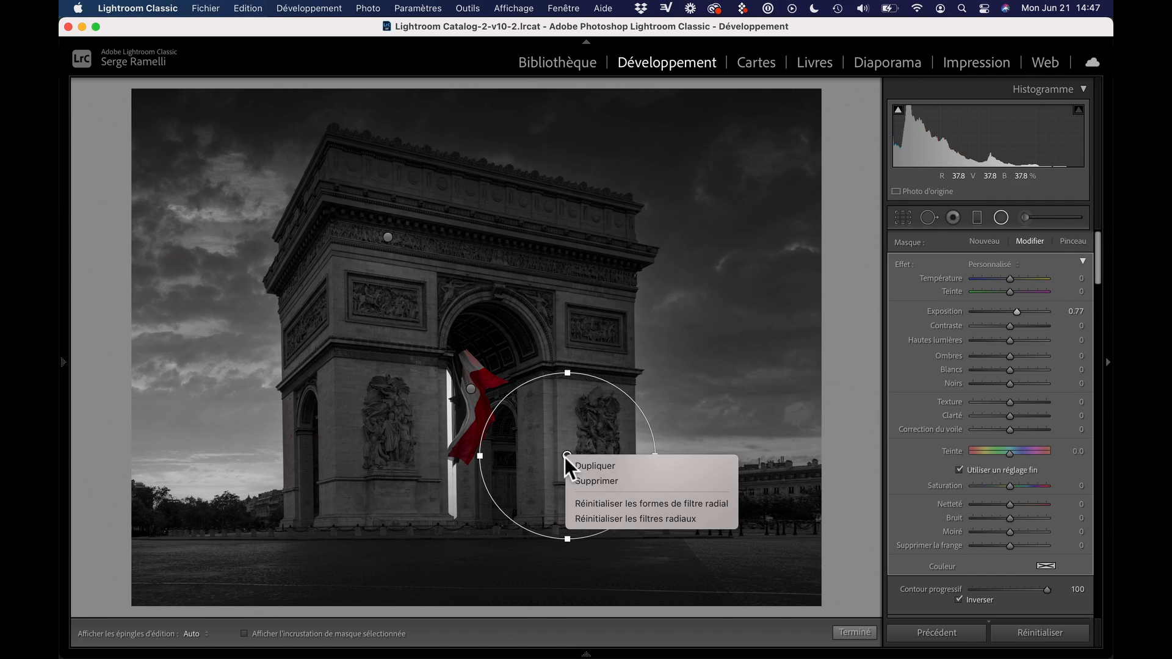
click(595, 462)
mouse_move(518, 459)
mouse_down()
mouse_move(342, 455)
mouse_move(345, 406)
mouse_up()
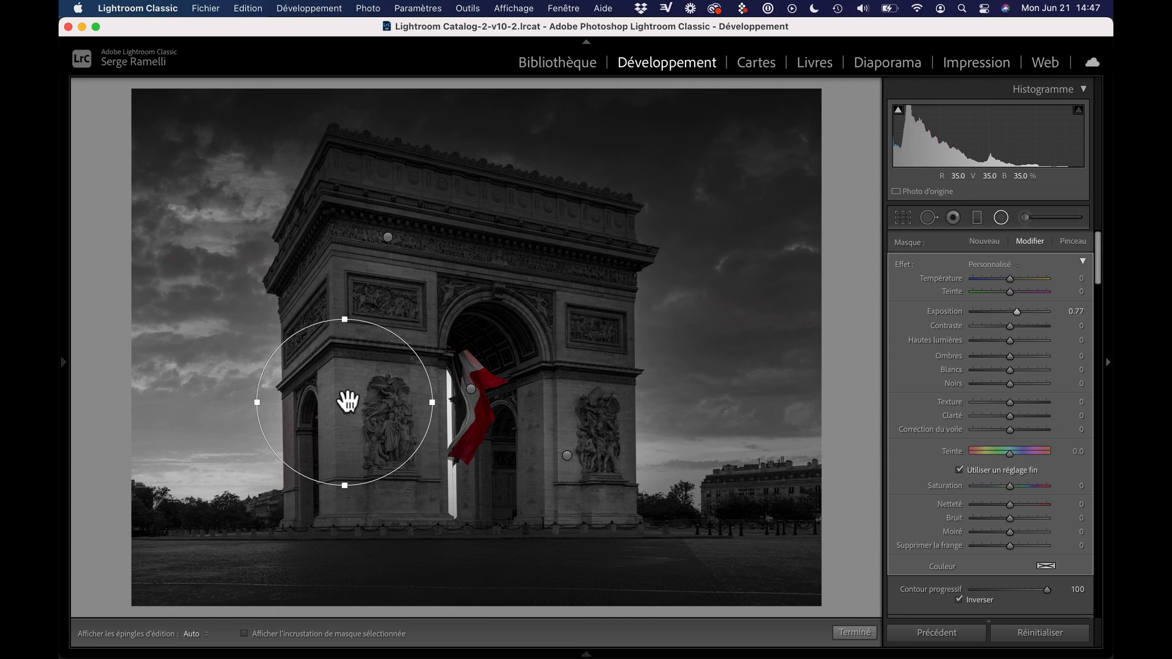
drag(345, 402, 361, 462)
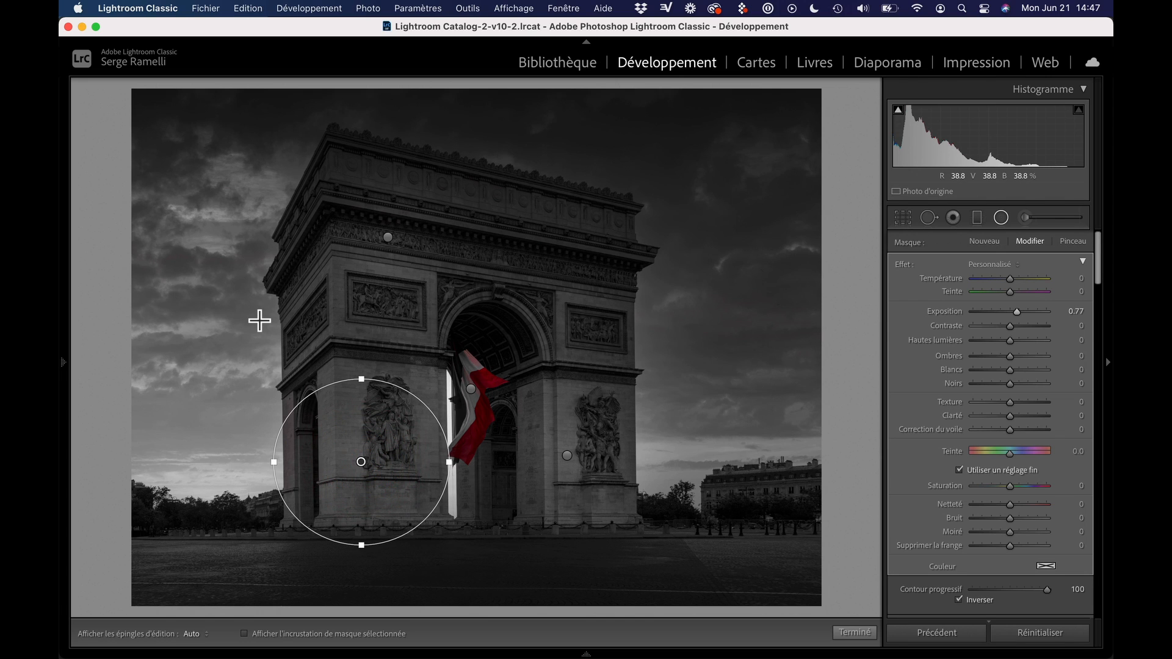
Add further radial filter copies over the bright clouds at upper left and the sky above the right horizon
right_click(361, 462)
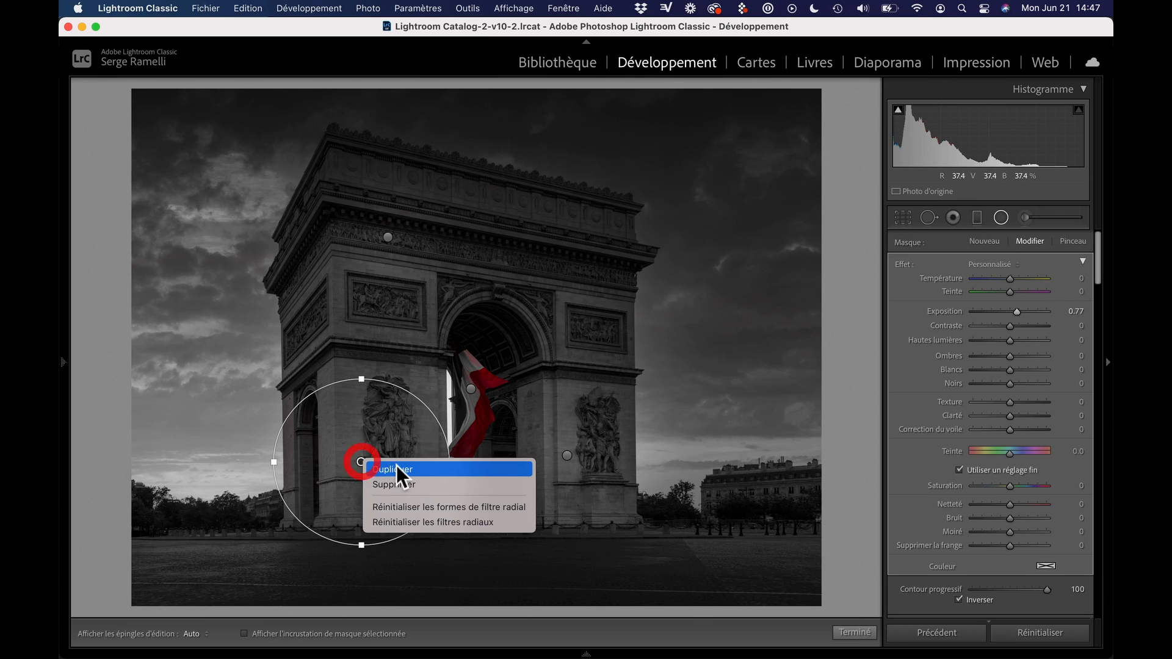
click(382, 468)
drag(361, 462, 250, 236)
right_click(683, 468)
click(694, 475)
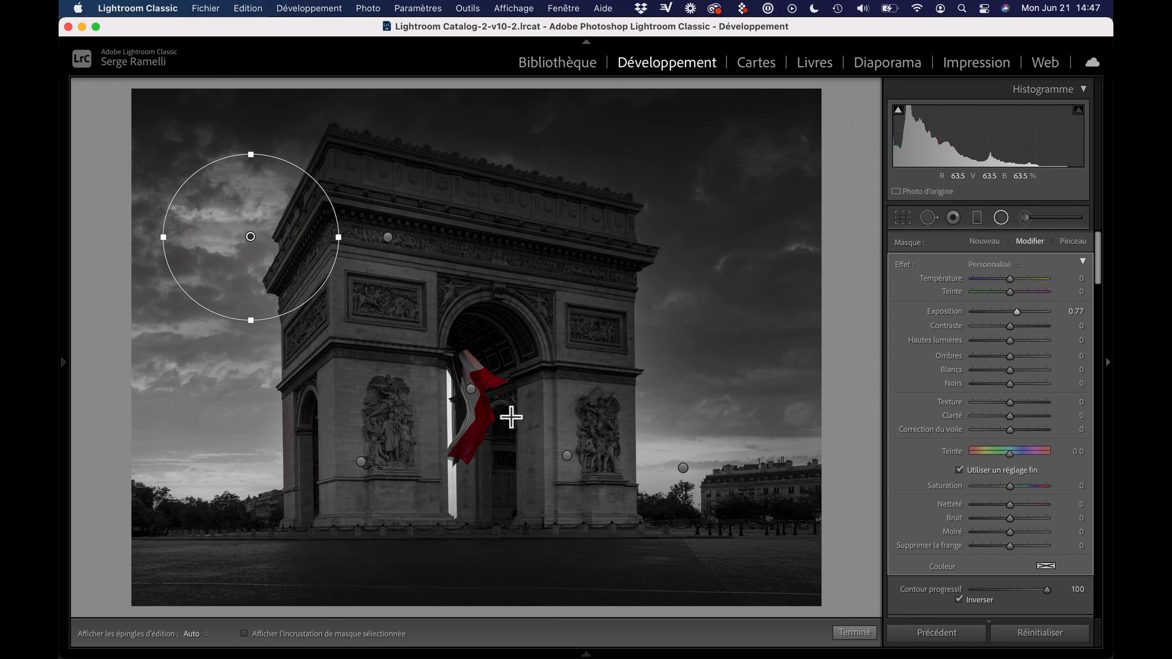
Duplicate the radial filter from the upper-left clouds onto the left horizon and widen the copy into a horizontal ellipse
right_click(251, 238)
click(261, 242)
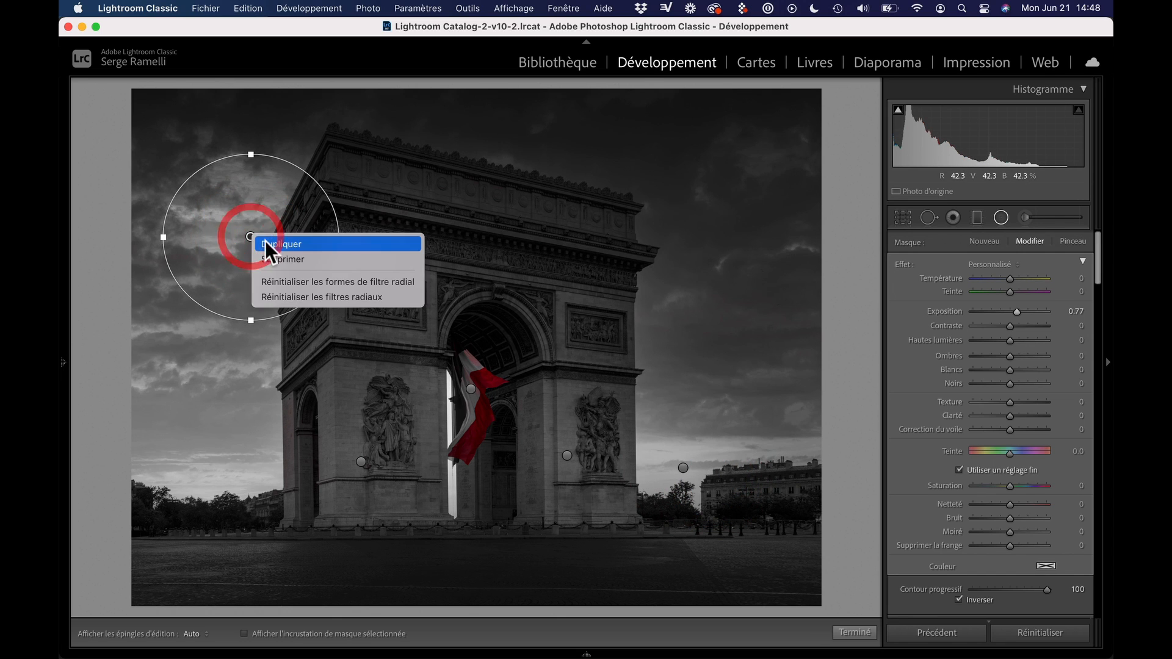
drag(250, 236, 183, 474)
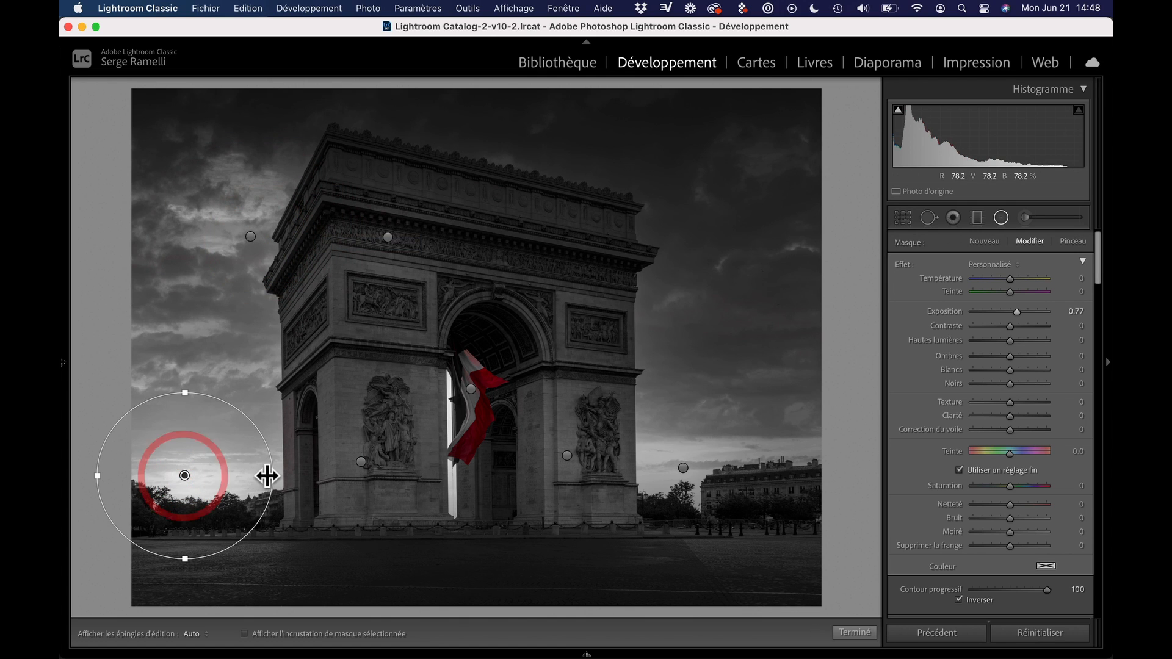
drag(268, 476, 332, 487)
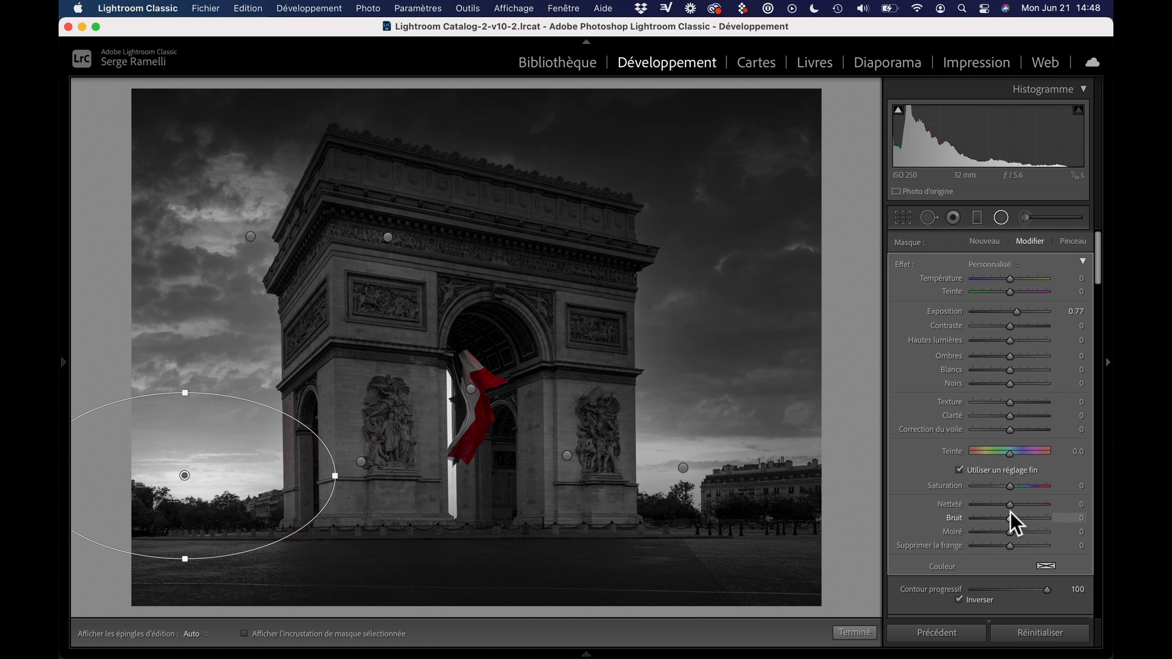
Compare the photo with and without the radial filters
scroll(1004, 515, down, 5)
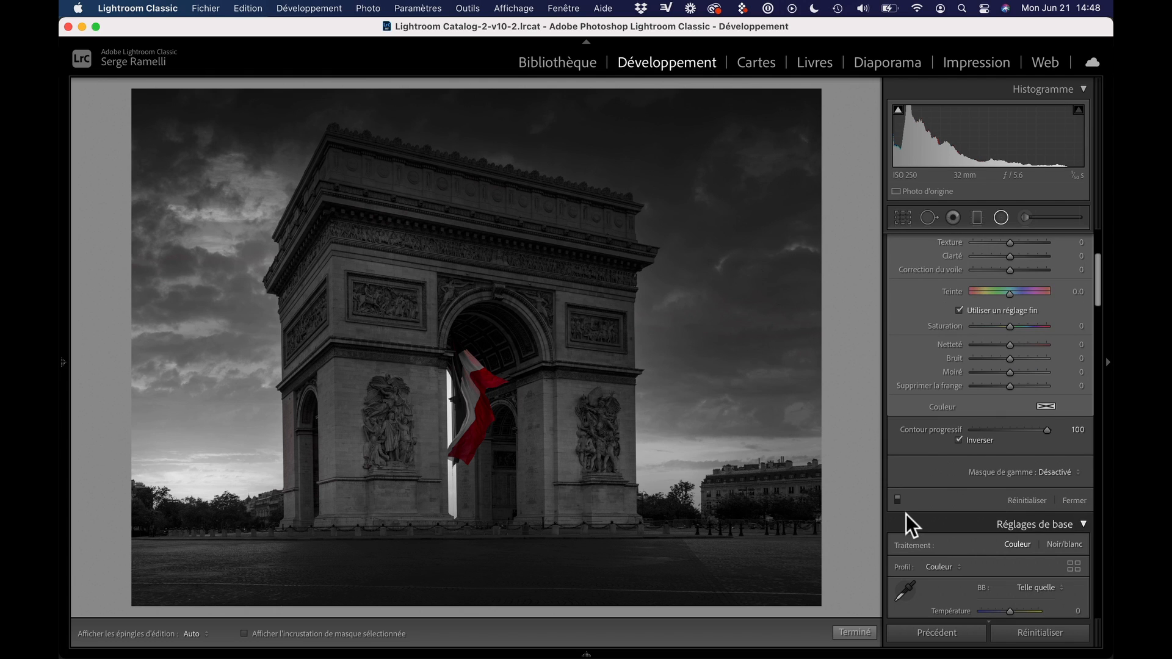
click(899, 503)
click(898, 503)
Close the radial filter and set the photo's Blancs to +41 in the basic adjustments
click(1073, 500)
scroll(995, 364, up, 1)
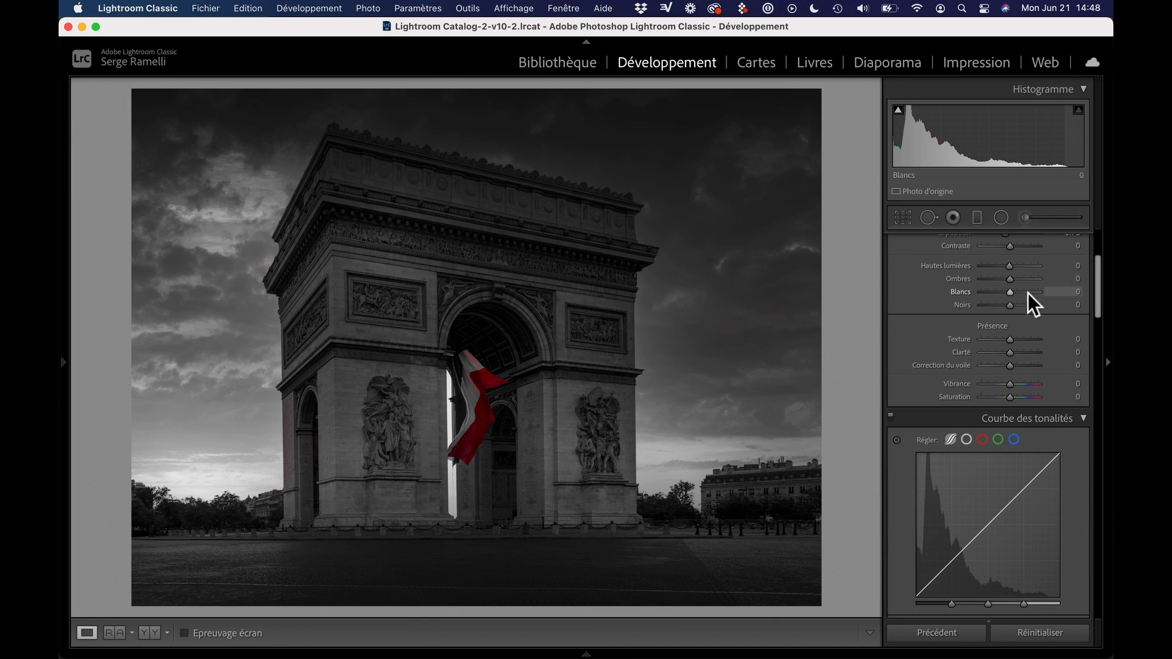
drag(1009, 294, 1018, 294)
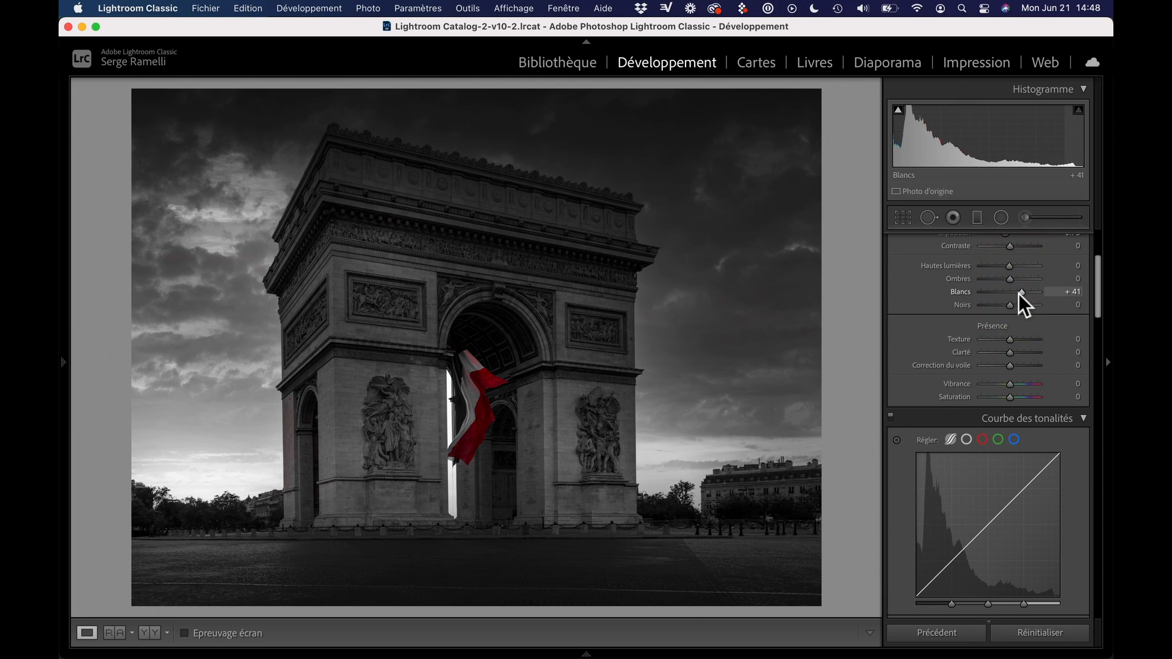
Brighten the facade above the archway with an adjustment brush at Exposition 0.65, Taille 26, Débit 75 and Densité 73
click(1021, 218)
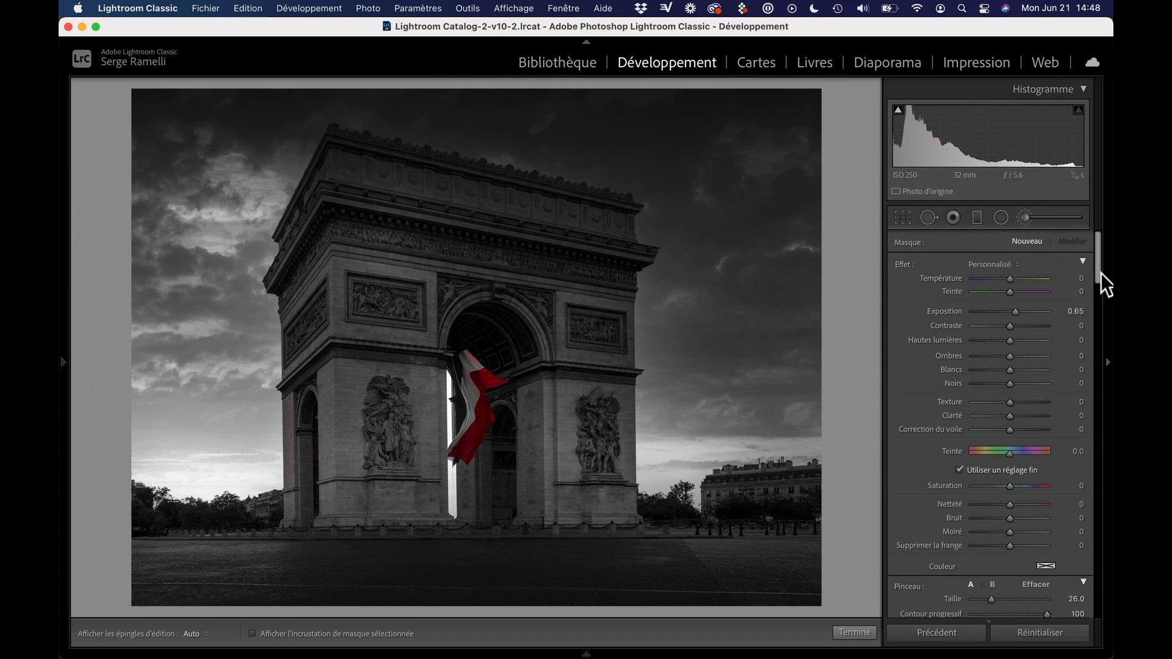
drag(1098, 273, 1098, 297)
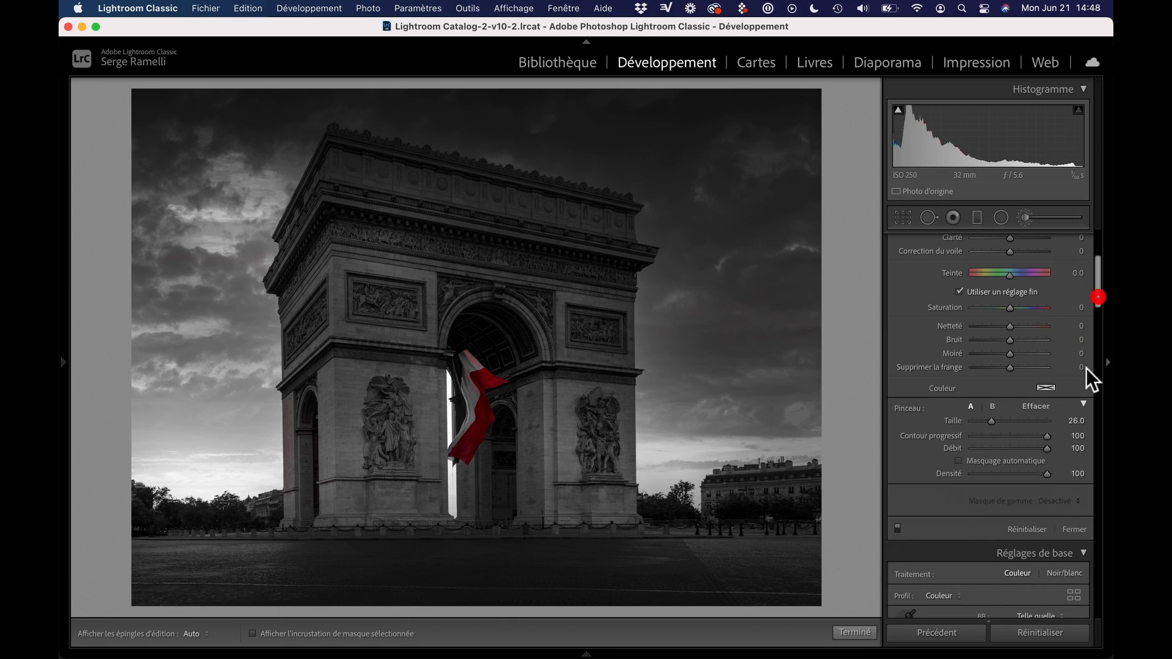
click(1027, 449)
click(1027, 474)
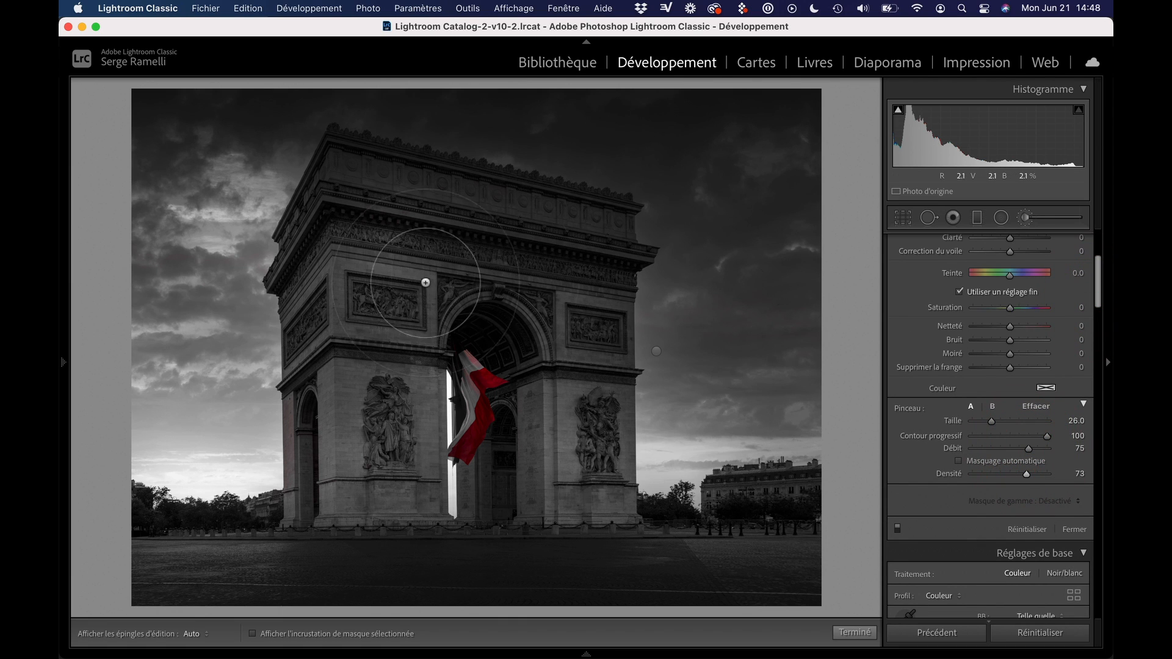
key(h)
mouse_move(432, 274)
mouse_down()
mouse_move(487, 258)
mouse_move(542, 271)
mouse_move(571, 273)
mouse_up()
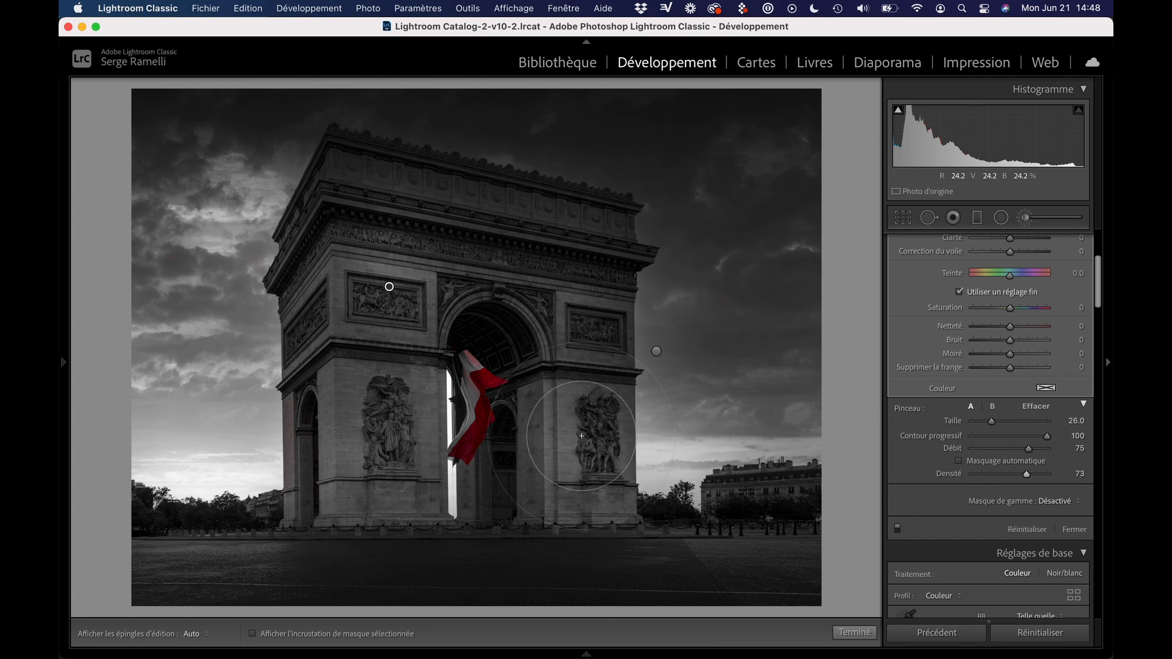
Brush over the monument's pillars and reliefs at Taille 16, then brighten the sky along both horizons at Taille 22
scroll(580, 434, down, 10)
drag(590, 416, 556, 435)
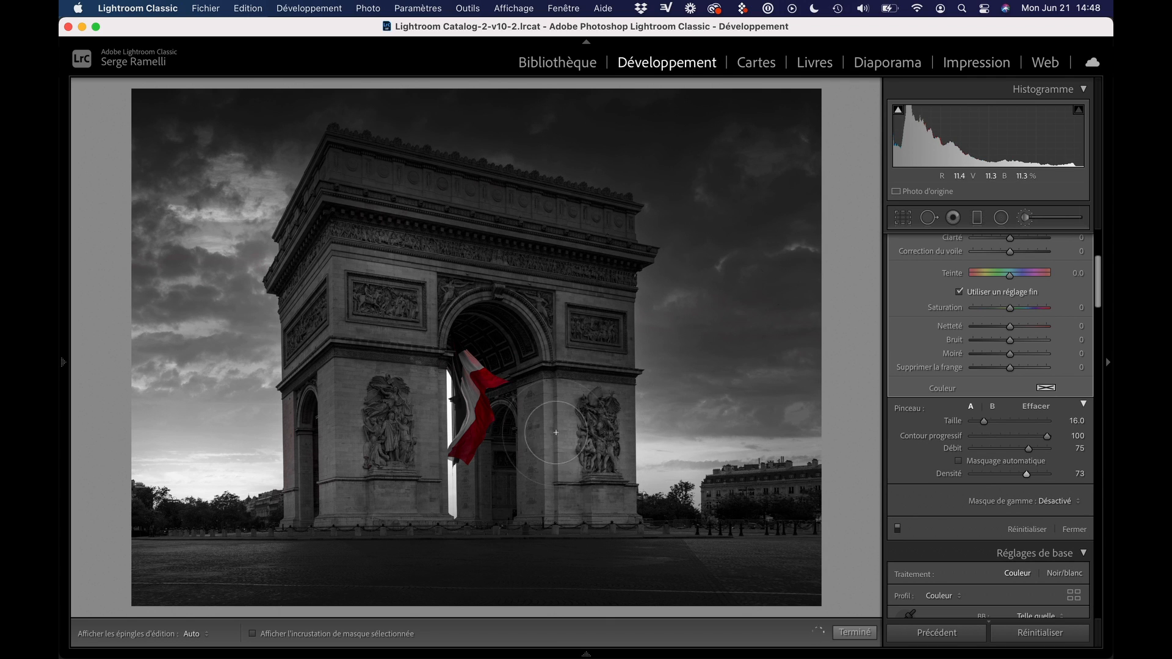
mouse_move(362, 401)
mouse_down()
mouse_move(386, 439)
mouse_move(387, 287)
mouse_move(378, 292)
mouse_up()
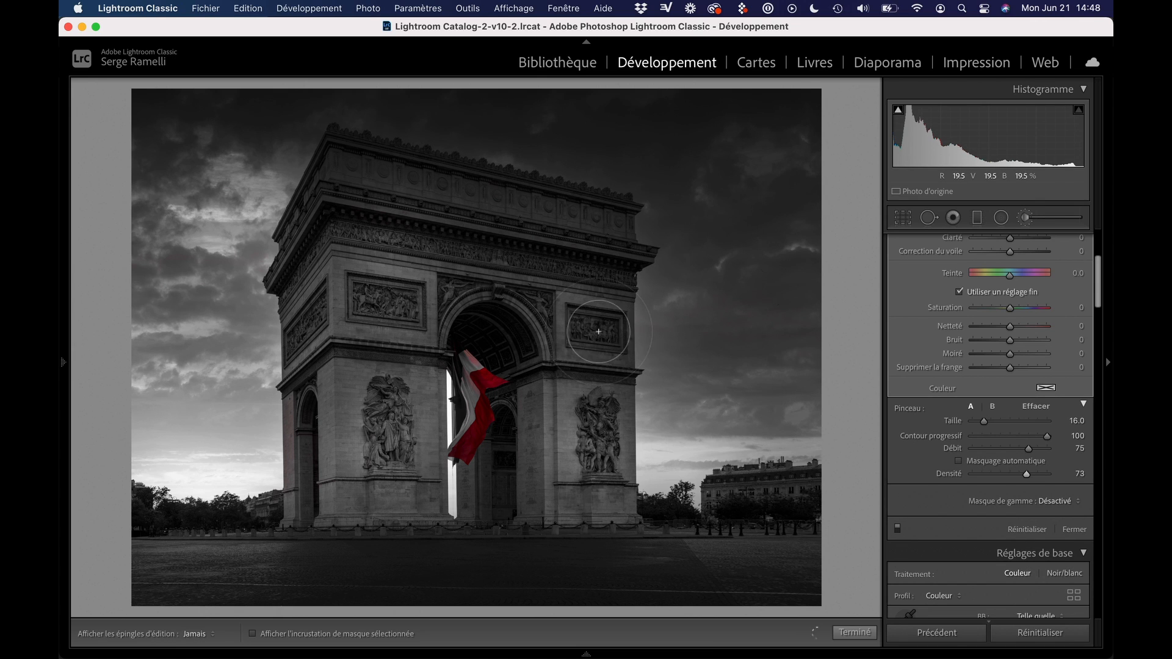
scroll(690, 482, up, 6)
mouse_move(680, 456)
mouse_down()
mouse_move(815, 448)
mouse_move(249, 414)
mouse_move(216, 435)
mouse_up()
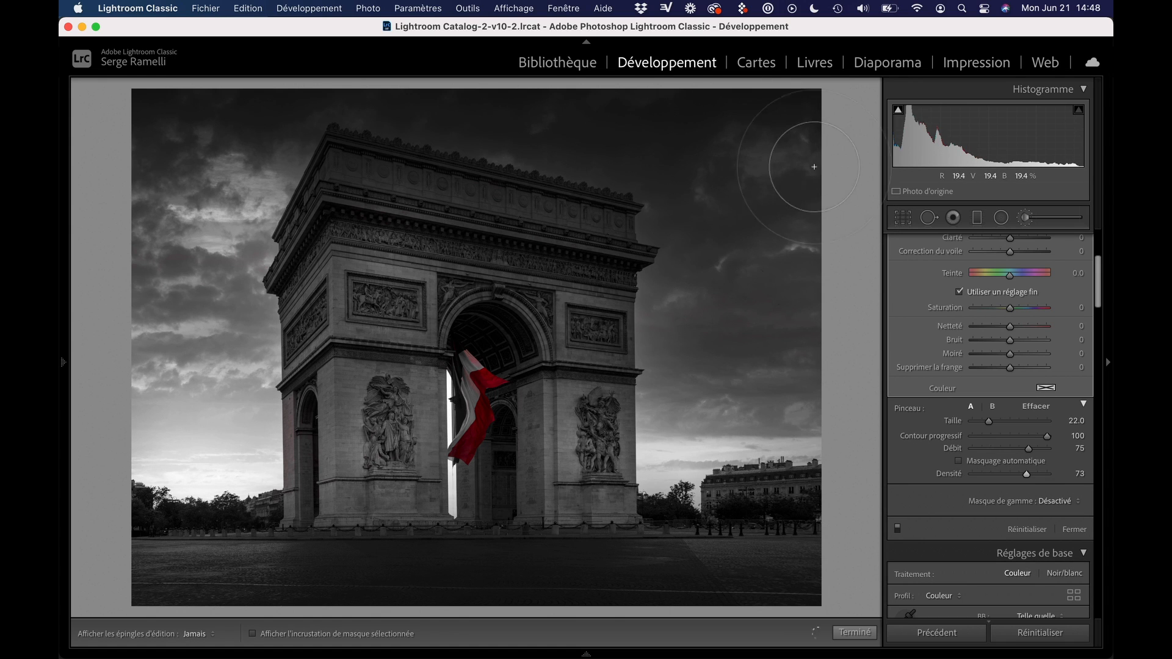
Compare the photo with and without the brush adjustments and close the brush
click(896, 530)
click(896, 529)
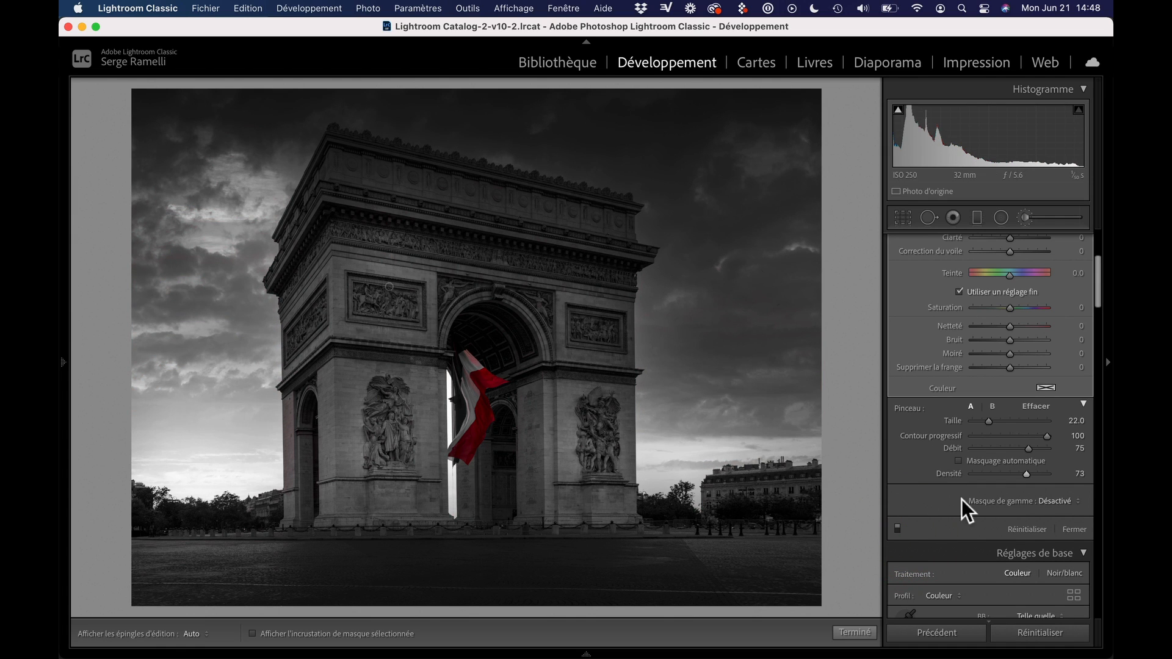
click(1073, 529)
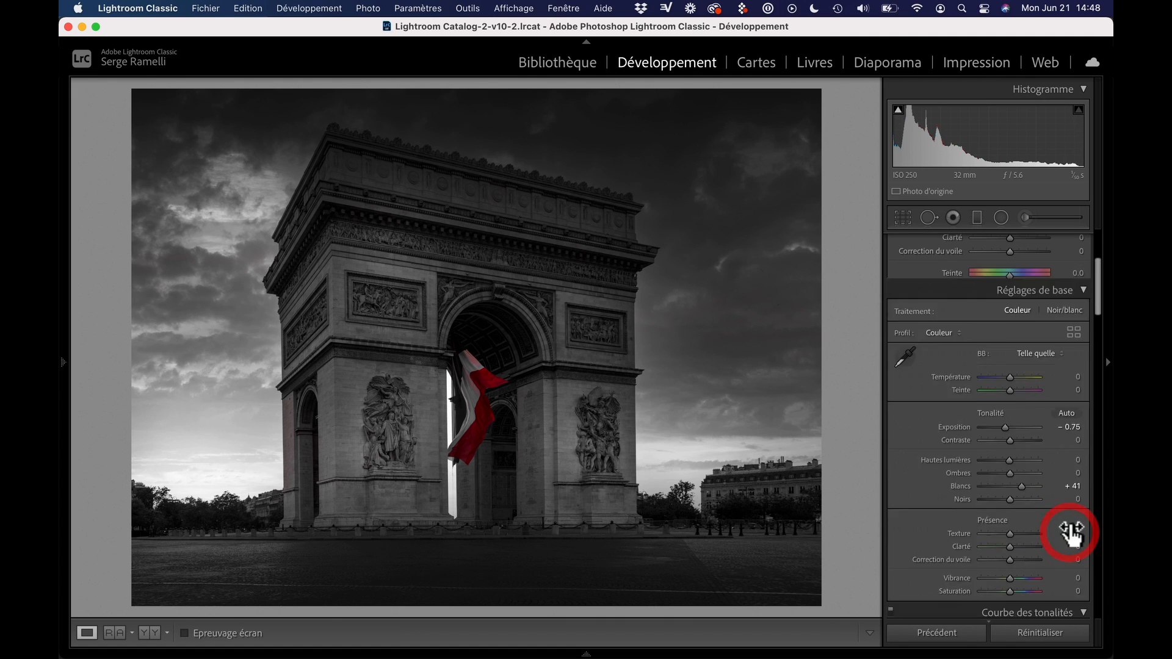
Set Contraste to +44, Ombres to +56, Blancs to +46, Noirs to −37 and Exposition to −0.60
scroll(1034, 317, up, 2)
scroll(1034, 317, up, 3)
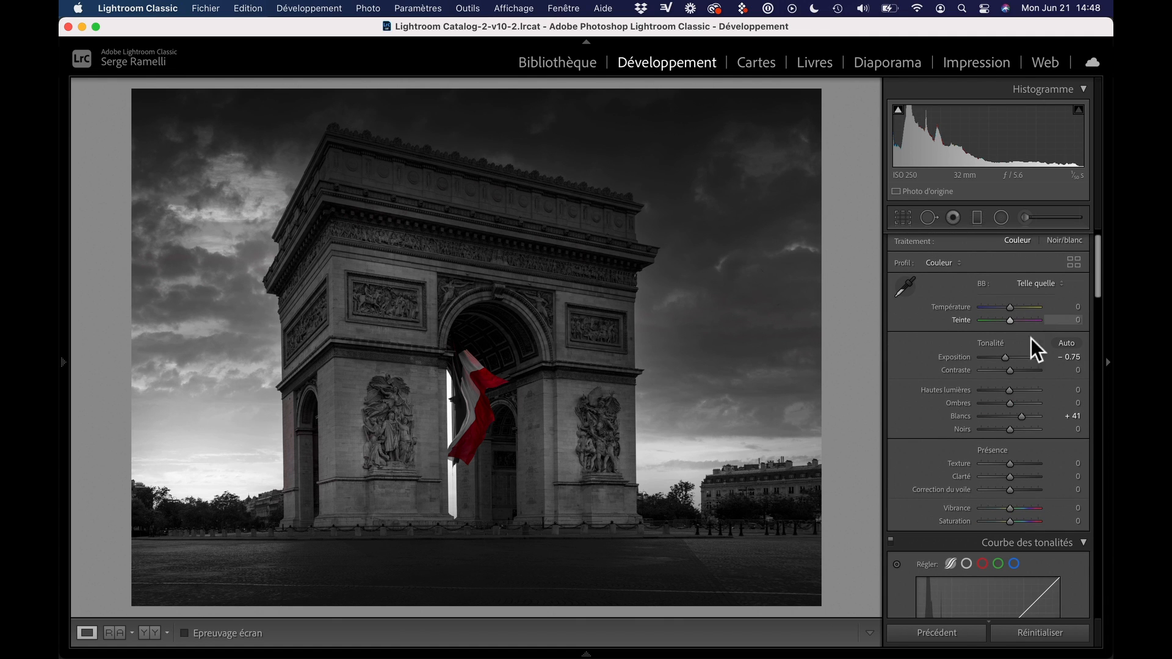
click(1022, 370)
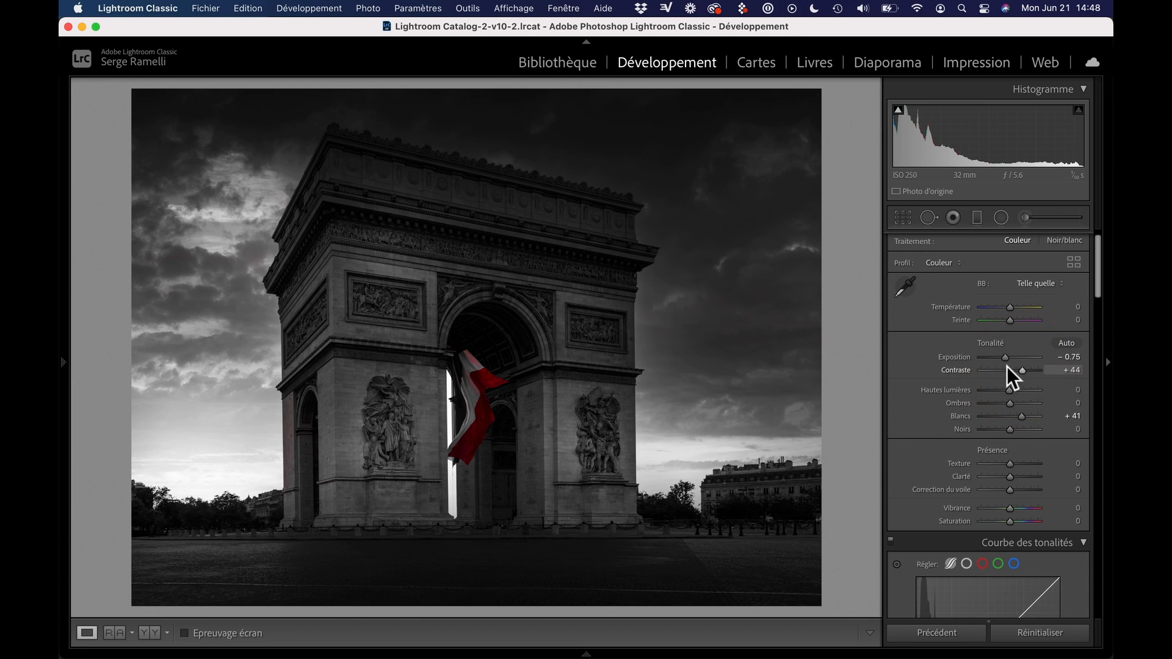
drag(1023, 416, 999, 431)
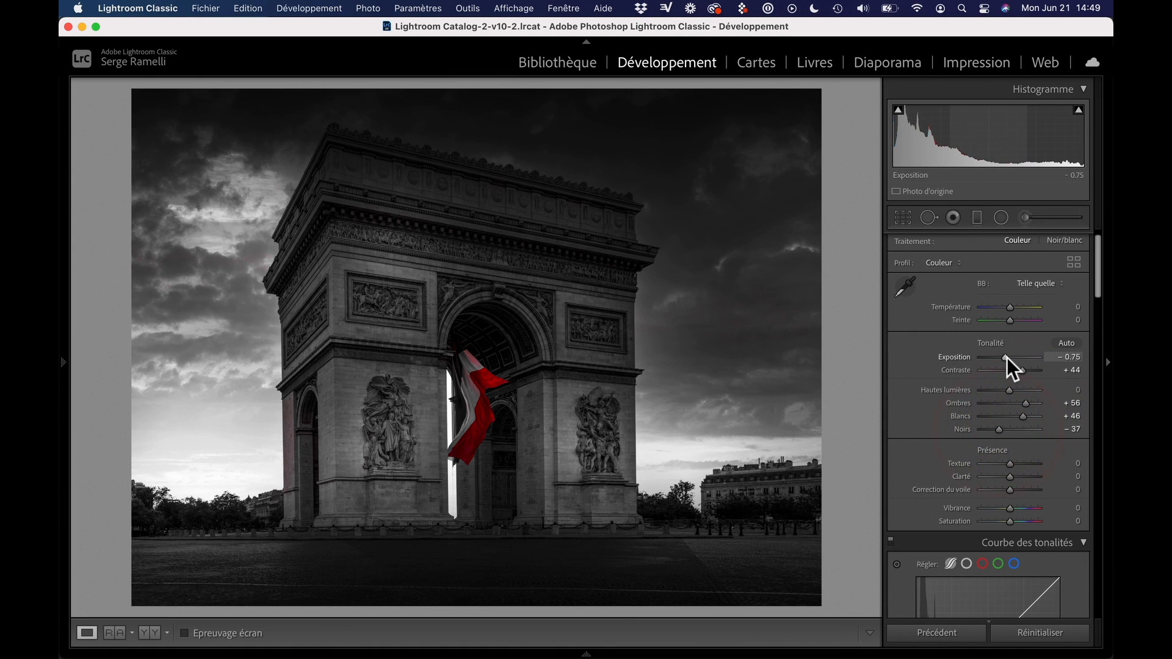
drag(1006, 357, 1007, 357)
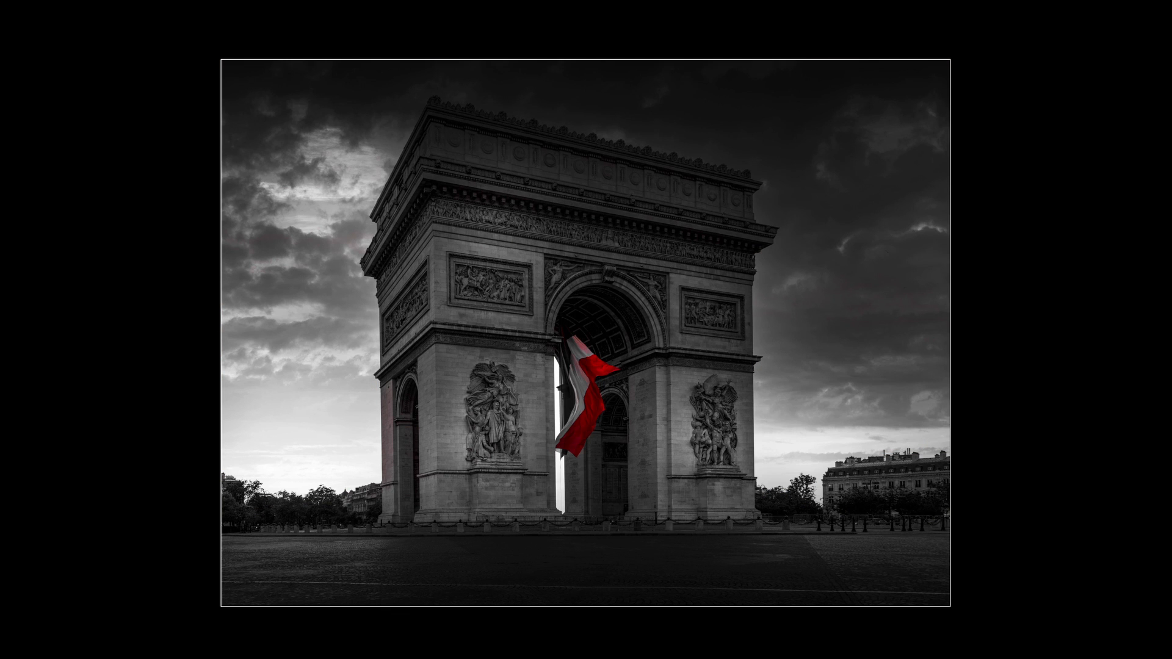
Leave the darkened full-screen preview, bring back the panels and filmstrip, and hide the navigation and presets panel
key(shift+Tab)
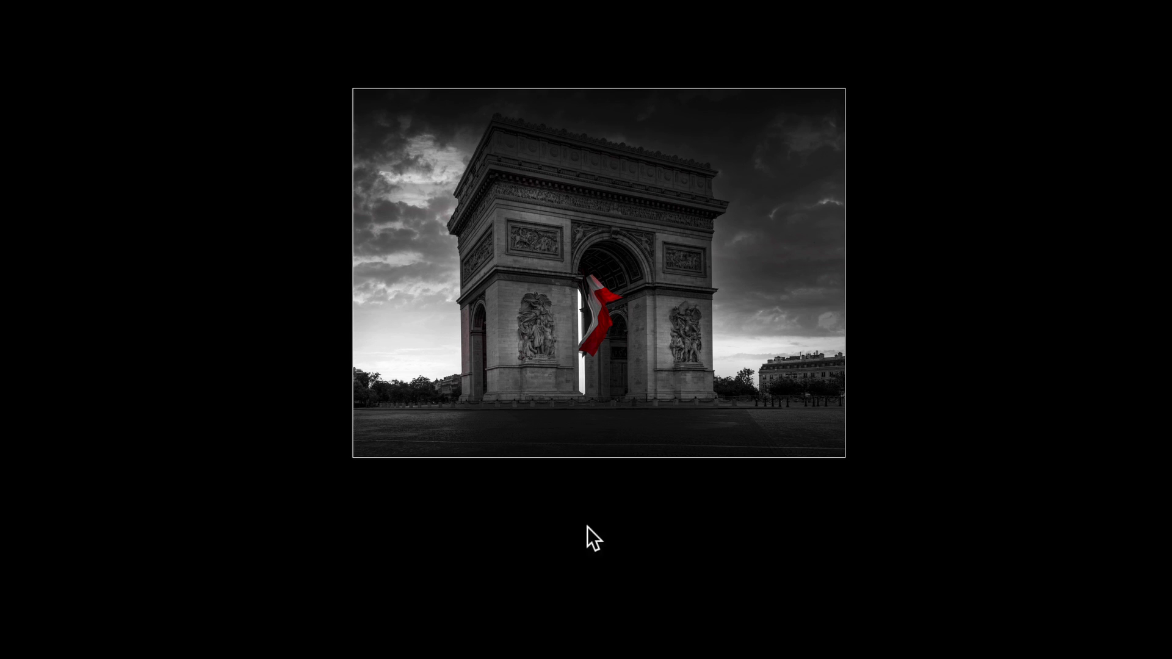
key(l)
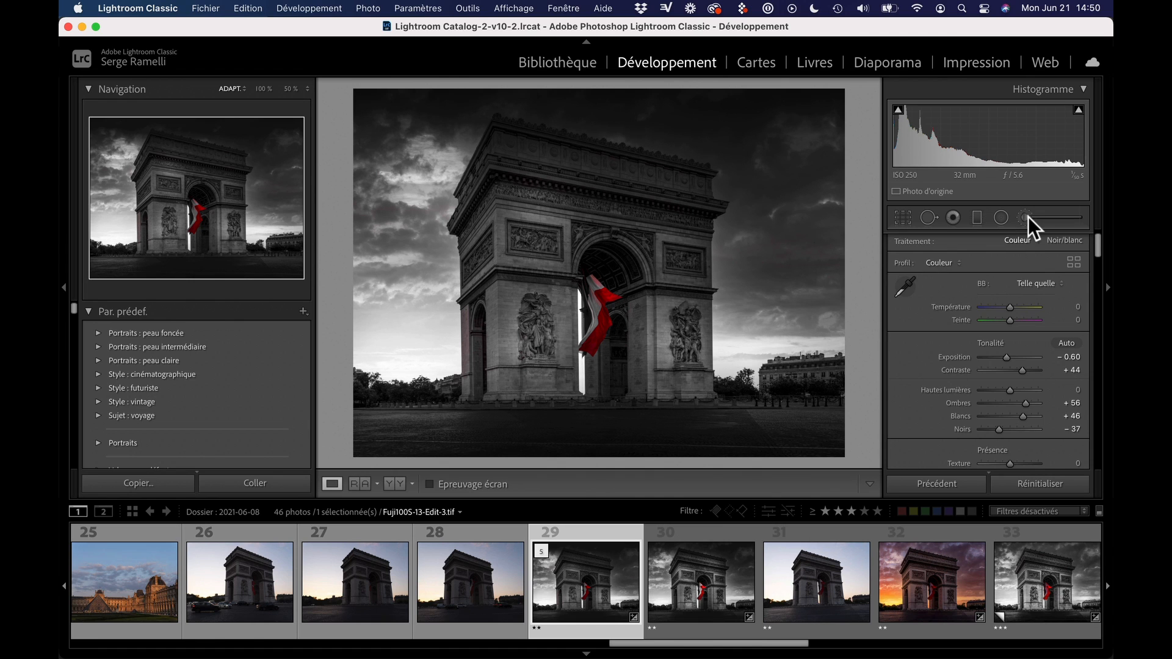
click(67, 288)
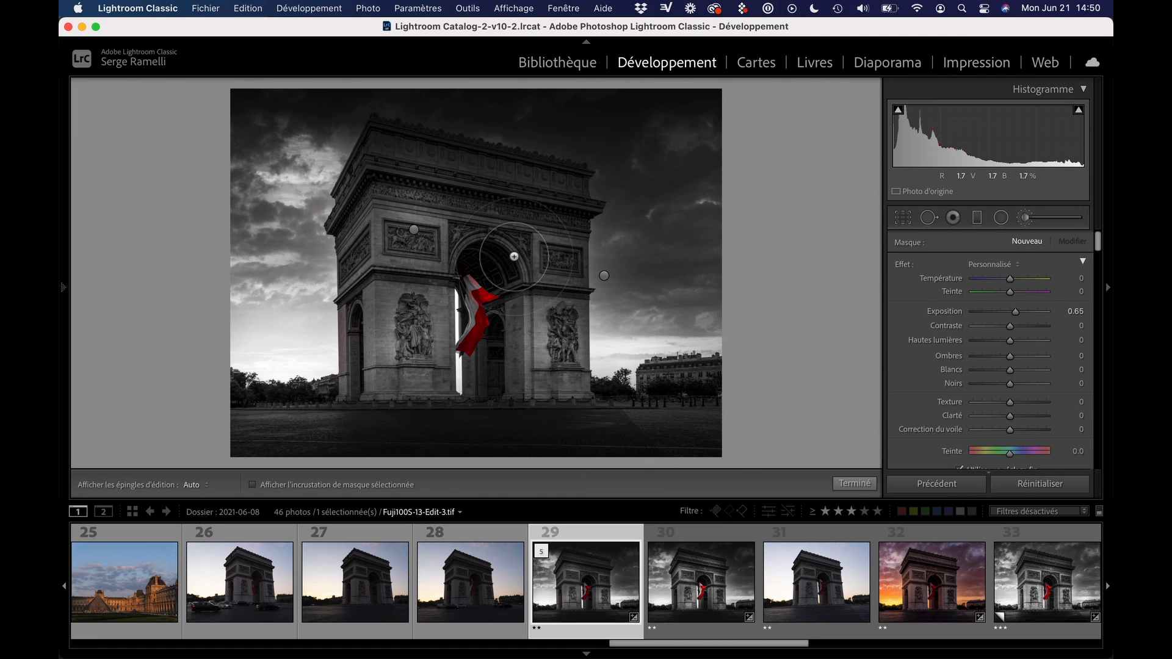
Brighten the right pillar's upper part and the upper-left relief with the brush at Exposition 0.65, pins hidden while painting, and close the brush
key(h)
mouse_move(553, 277)
mouse_down()
mouse_move(564, 255)
mouse_move(547, 335)
mouse_move(538, 322)
mouse_up()
drag(408, 241, 382, 232)
key(h)
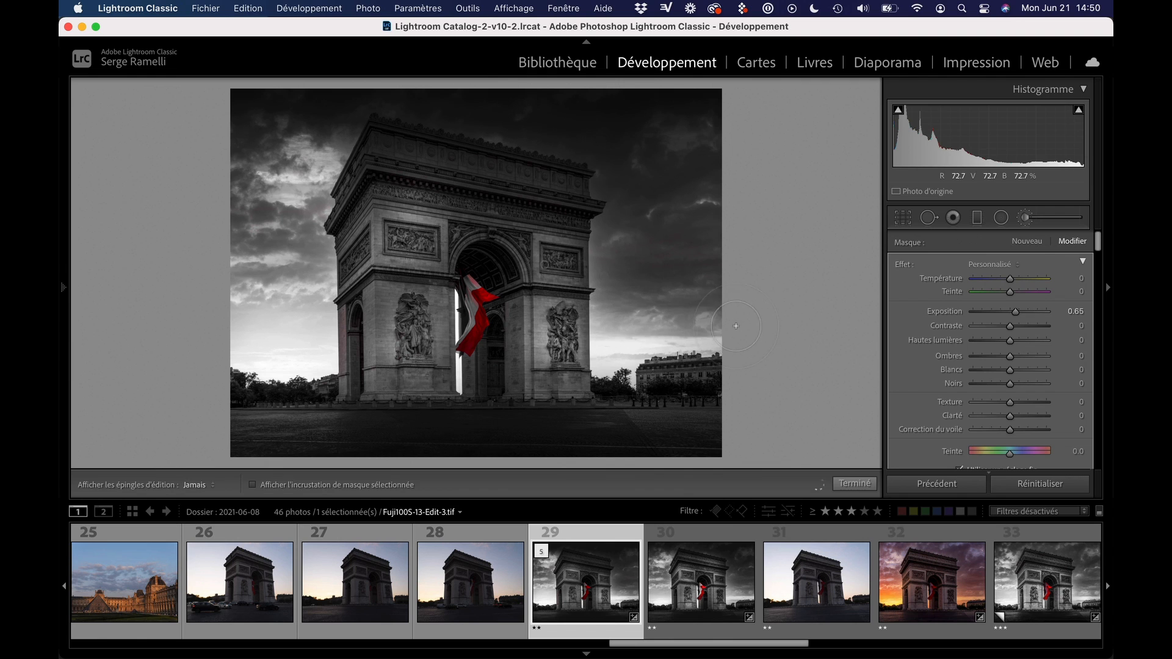
click(860, 483)
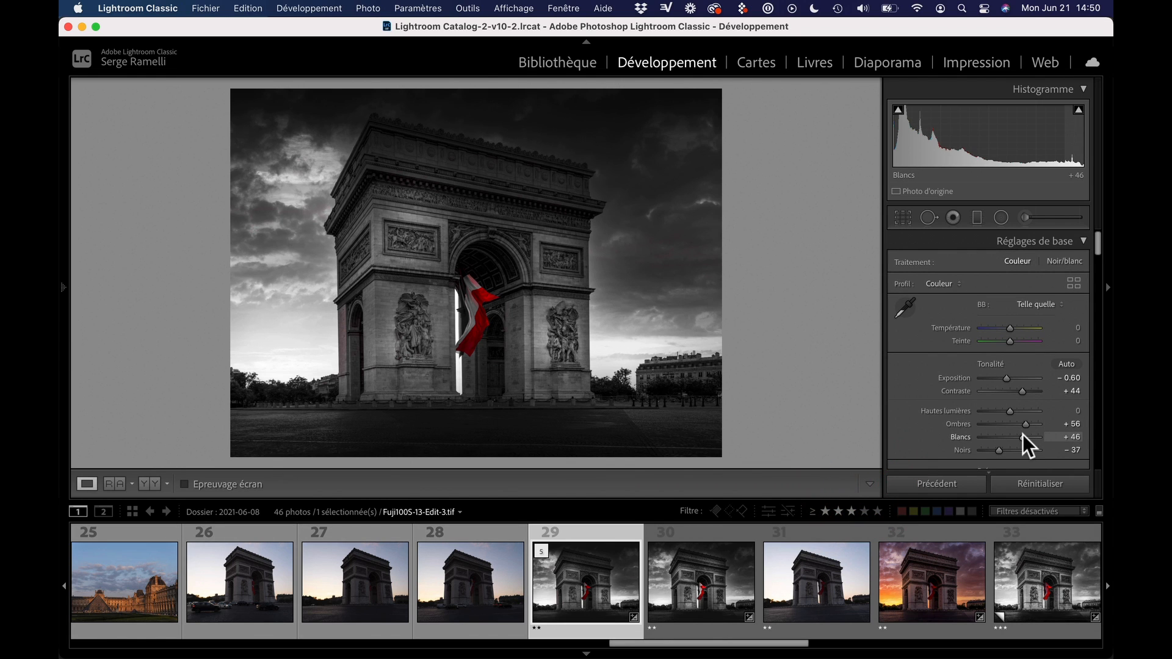
Set Blancs to +61 and raise Clarté moderately, to slightly under +38, for the whole photo
drag(1023, 434, 1027, 435)
scroll(1009, 408, down, 5)
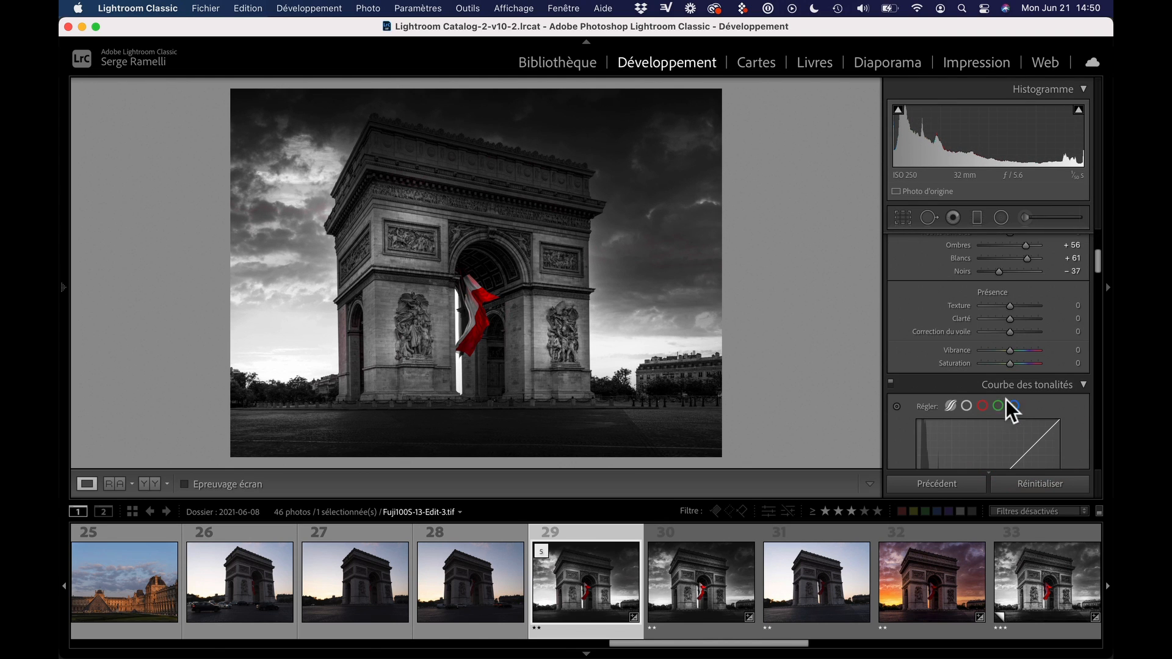
click(1020, 318)
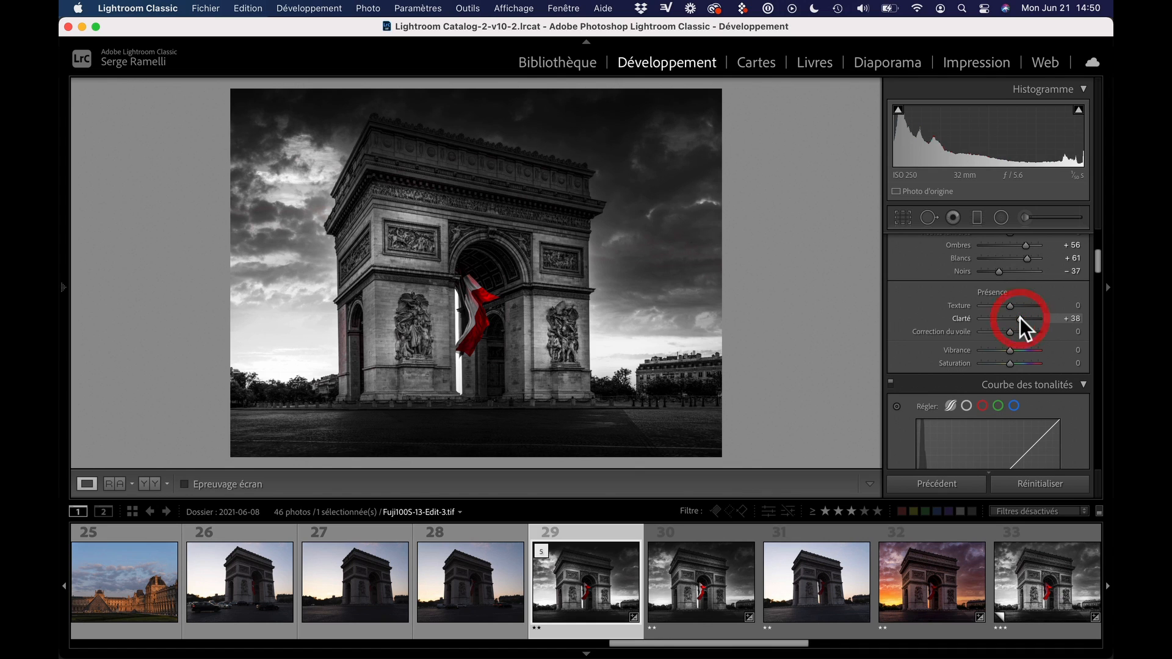
drag(1020, 317, 1017, 318)
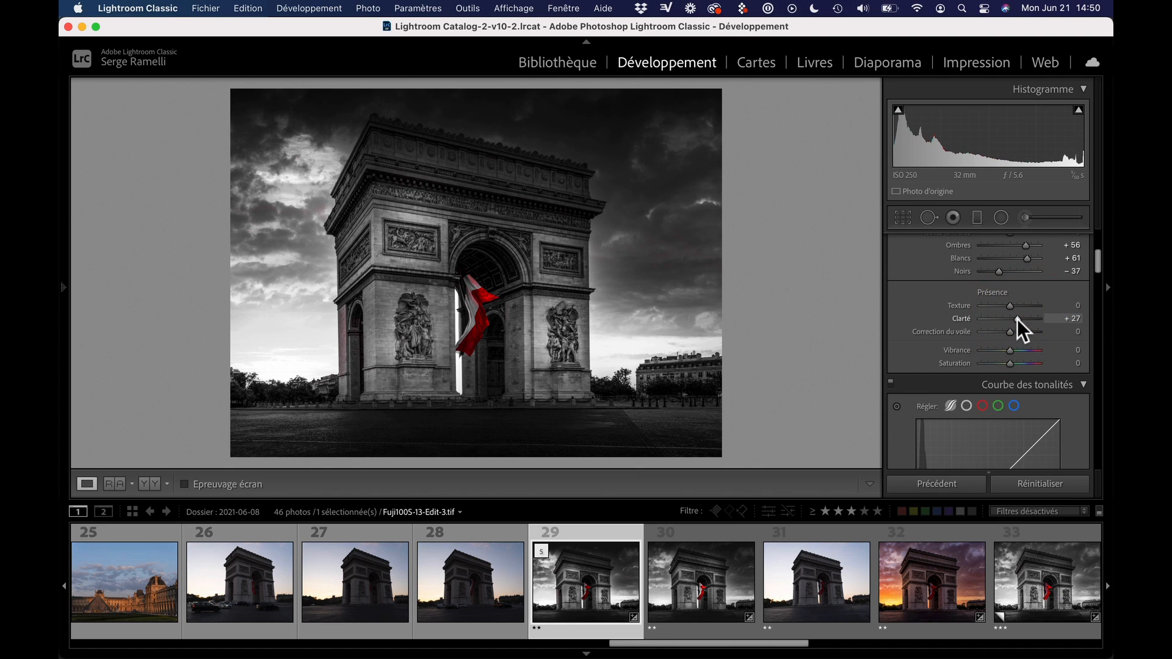
Hide all panels and black out the surroundings to examine the enlarged photo on its own
key(shift+Tab)
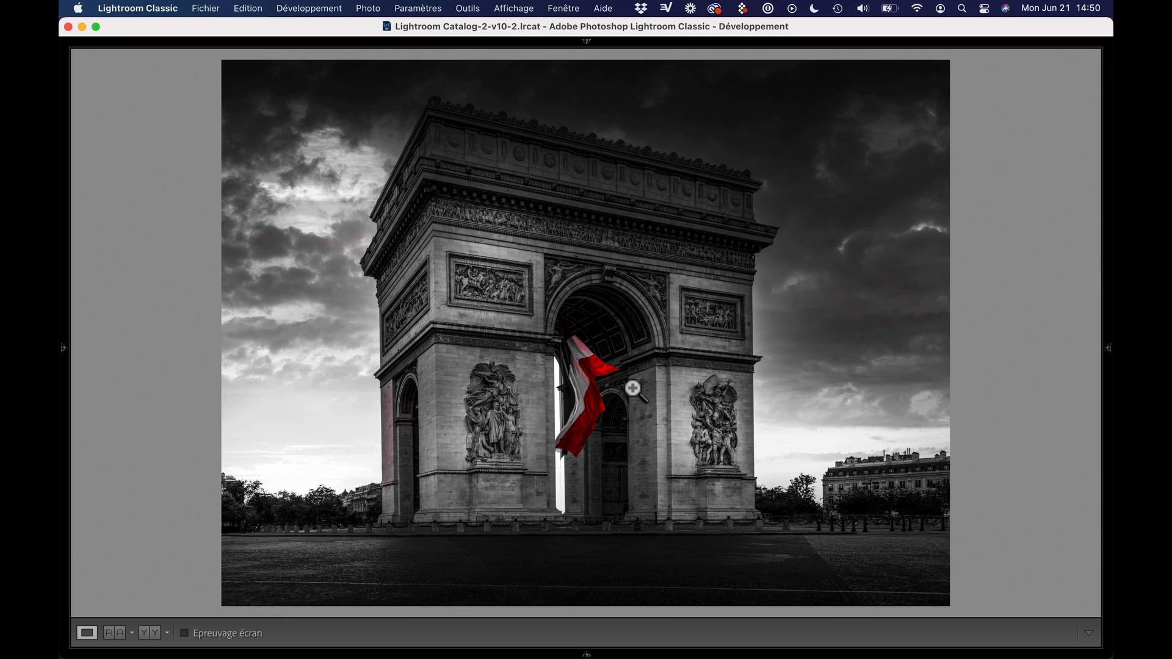
key(l)
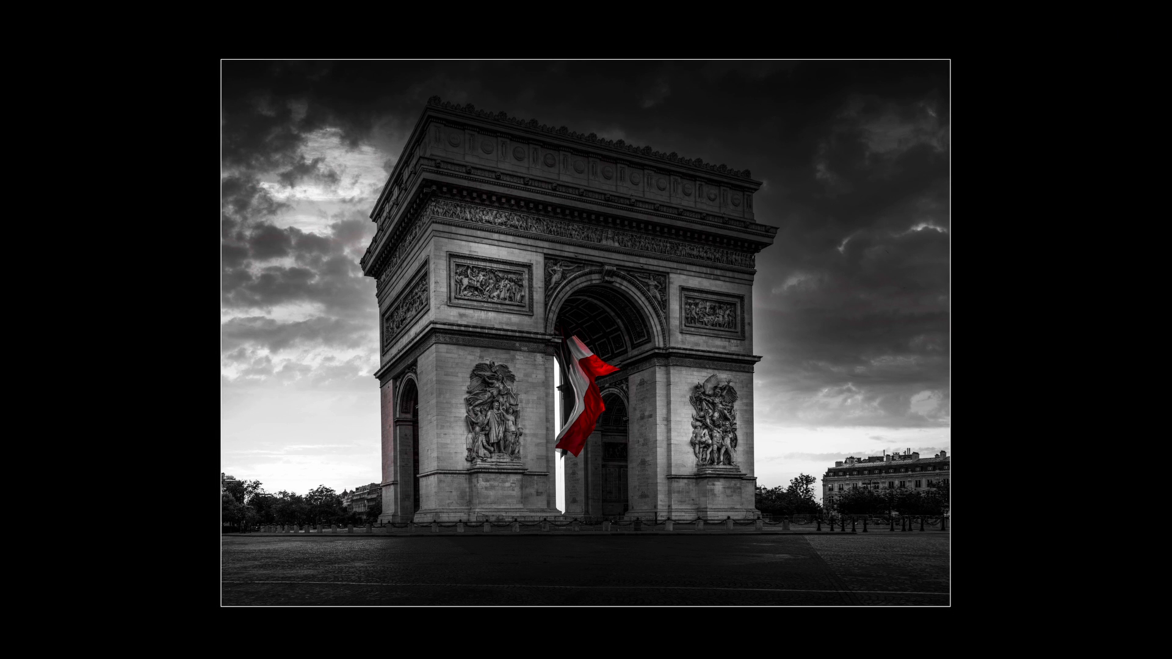